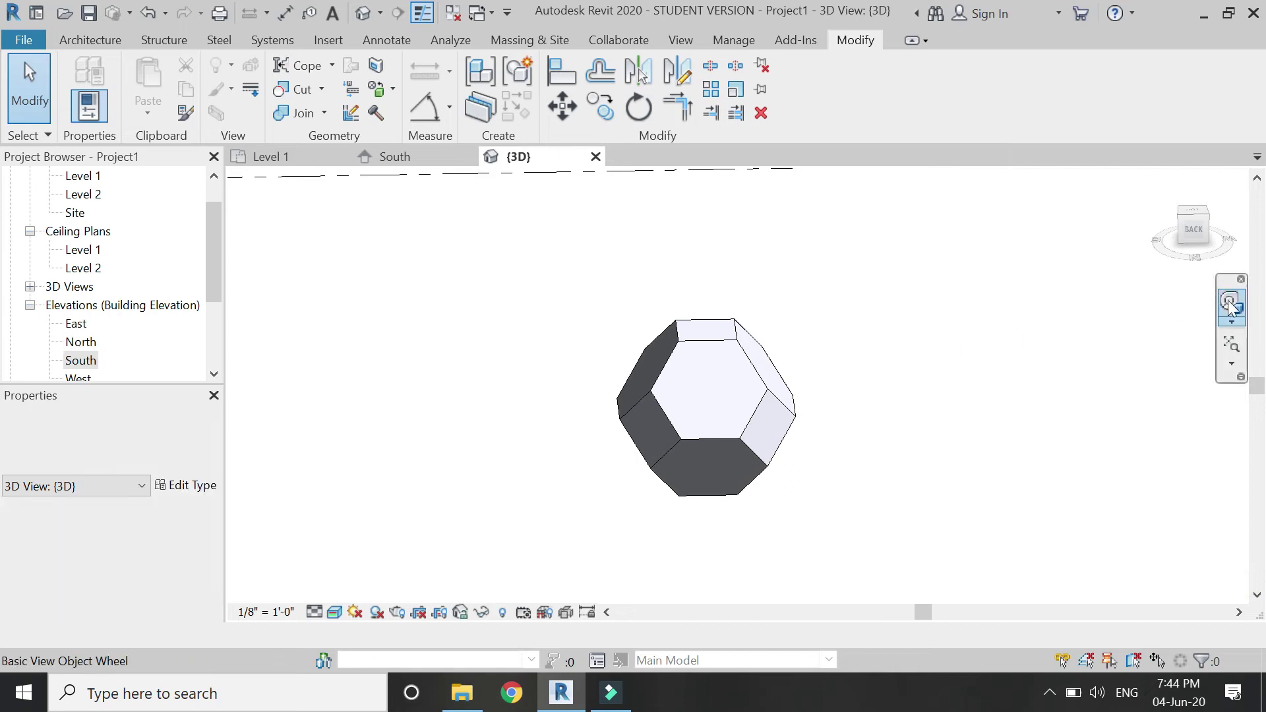
# Orbit the truncated octahedron with the SteeringWheel and switch the view to Shaded.
pyautogui.click(1230, 309)
pyautogui.moveTo(811, 274); pyautogui.dragTo(716, 412)
pyautogui.moveTo(733, 517); pyautogui.dragTo(321, 607)
pyautogui.click(323, 611)
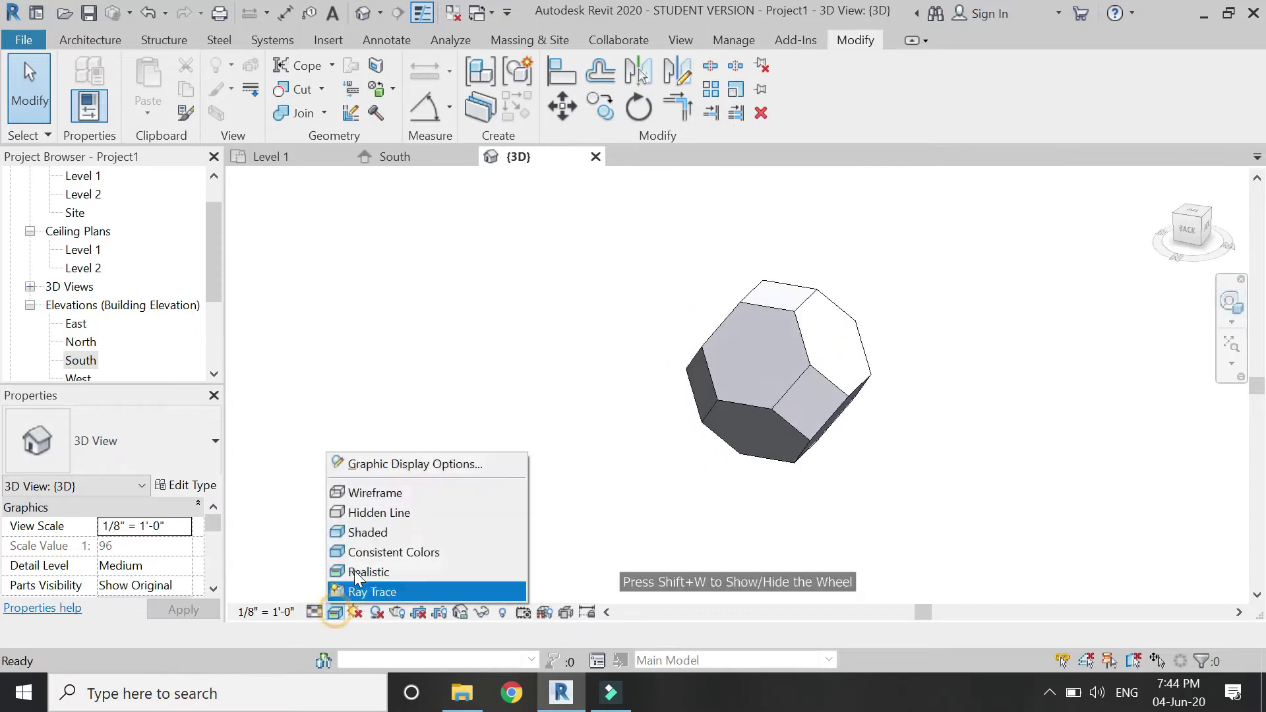
pyautogui.click(360, 533)
# Set a new pivot on the shaded model and orbit it to view from the right.
pyautogui.click(1231, 310)
pyautogui.moveTo(894, 317); pyautogui.dragTo(751, 389)
pyautogui.moveTo(717, 444); pyautogui.dragTo(627, 437)
# Create a new project from the Architectural Template.
pyautogui.press('Escape')
pyautogui.scroll(1, 888, 441)
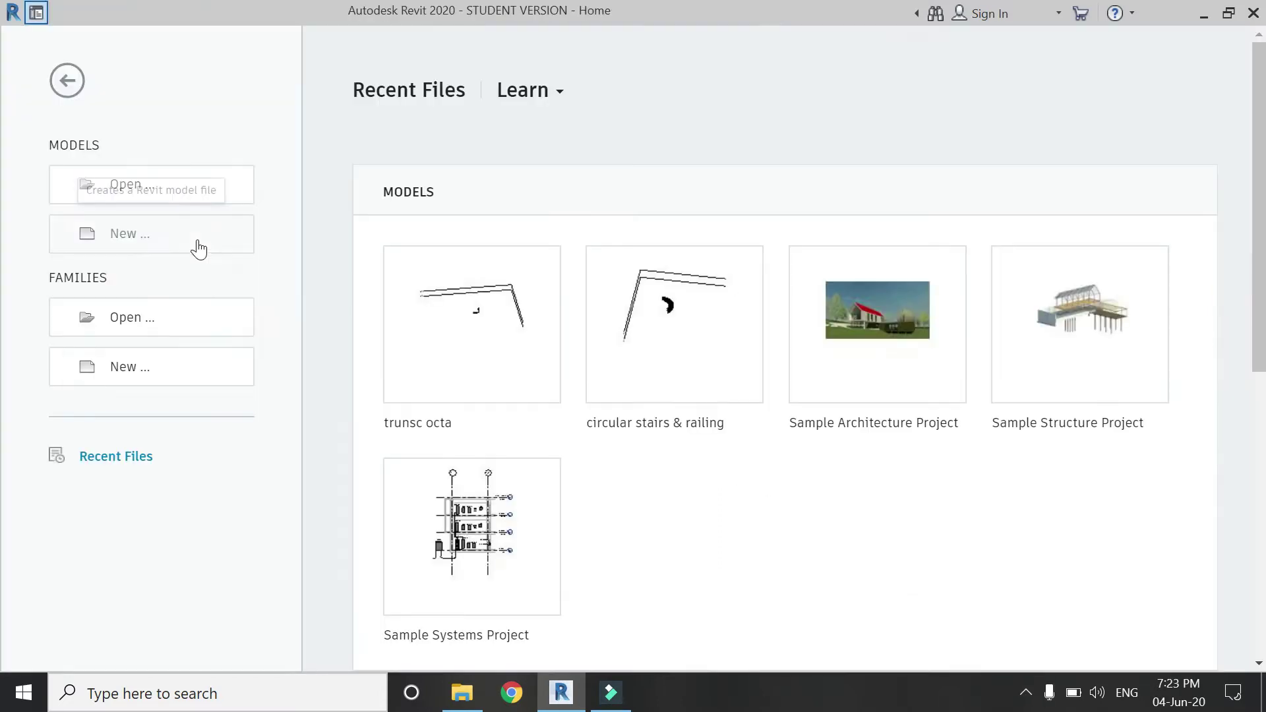
pyautogui.click(676, 303)
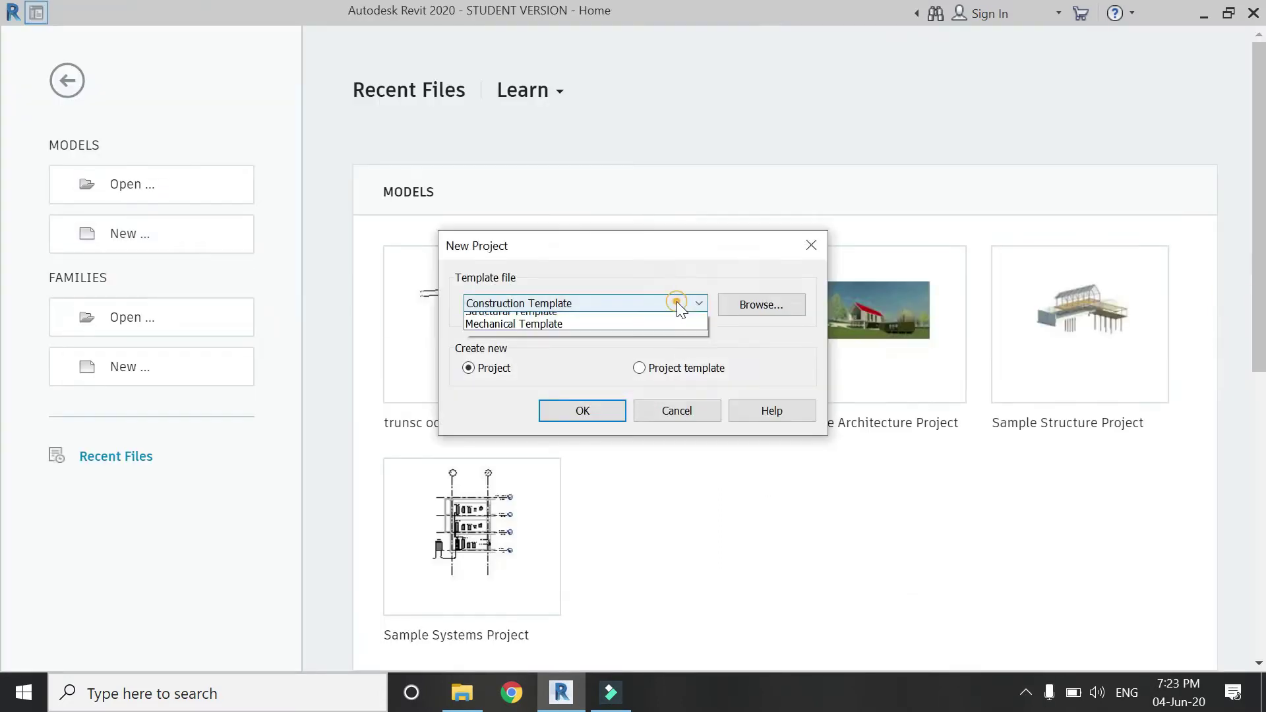
pyautogui.click(667, 342)
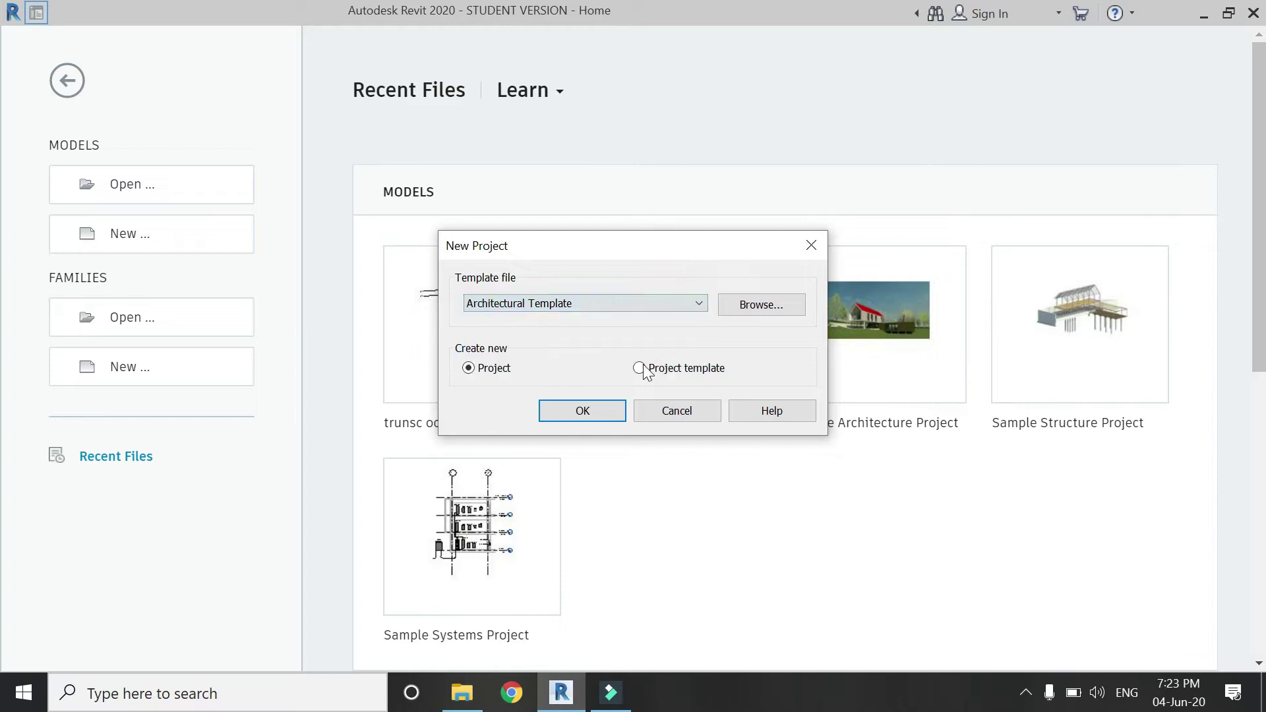
pyautogui.click(610, 410)
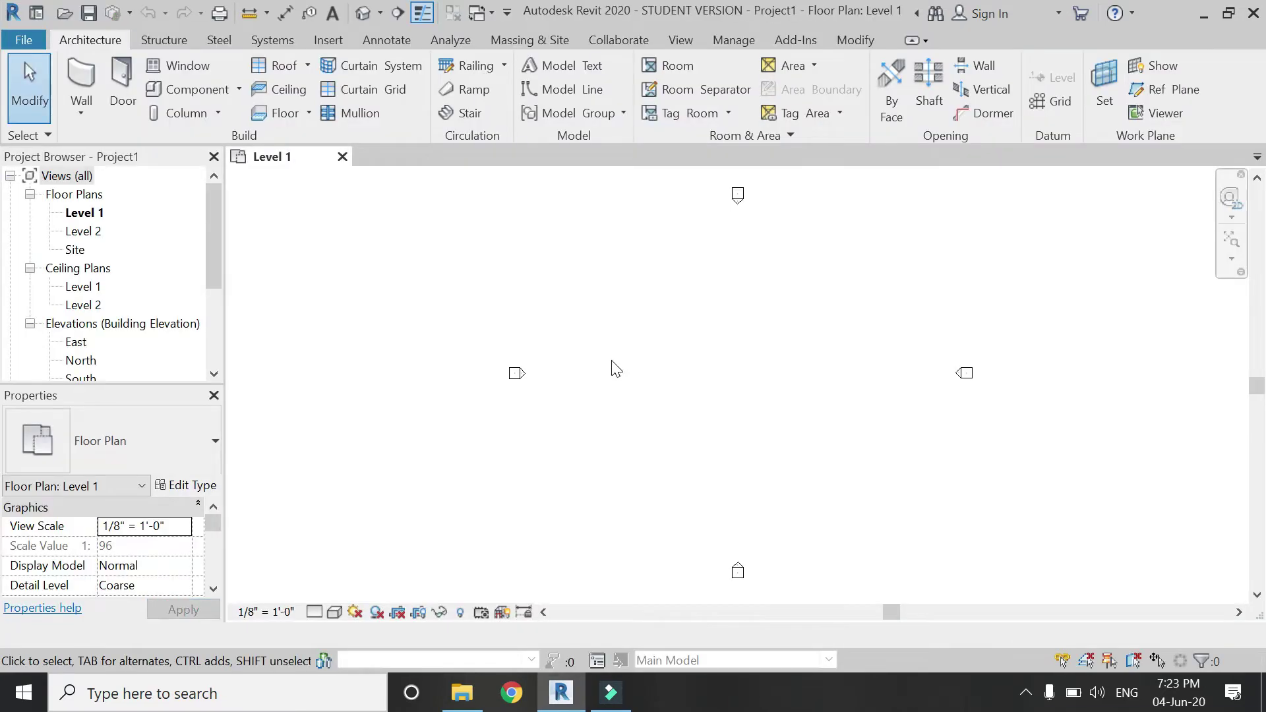
# Start an in-place mass named Mass 1, dismissing the show-mass notice.
pyautogui.click(541, 40)
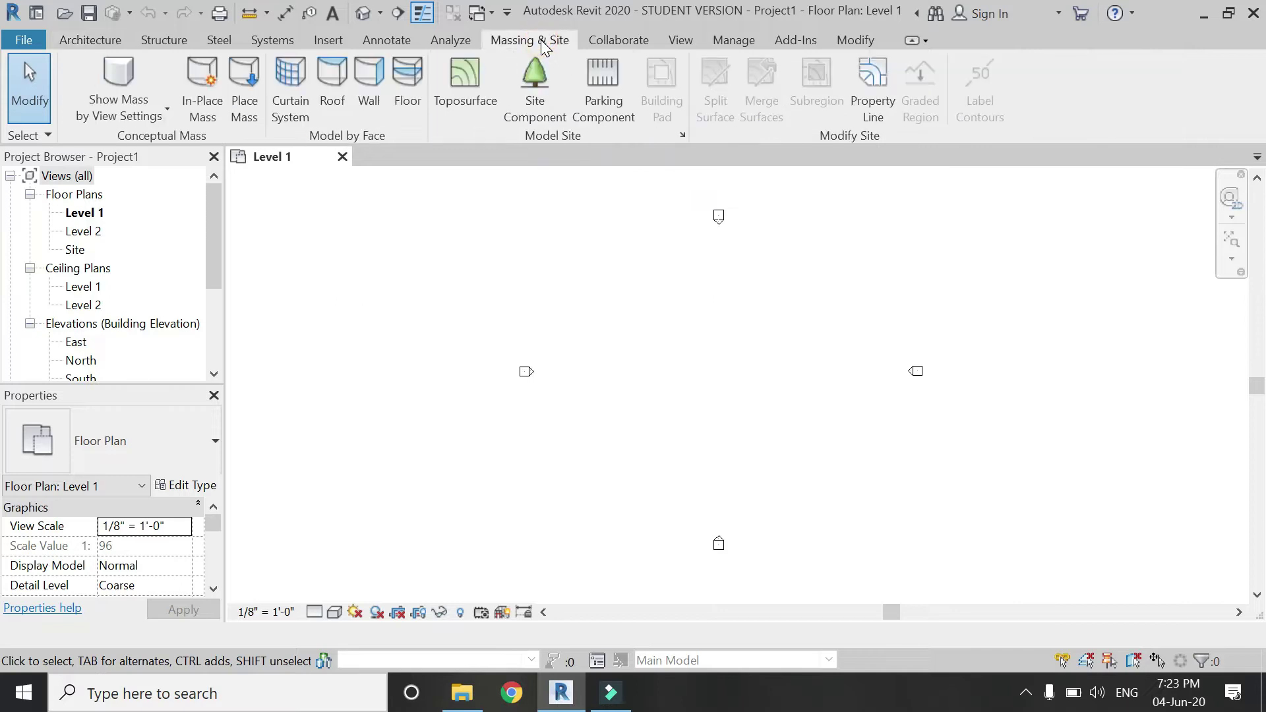
pyautogui.click(218, 97)
pyautogui.click(780, 422)
pyautogui.click(662, 385)
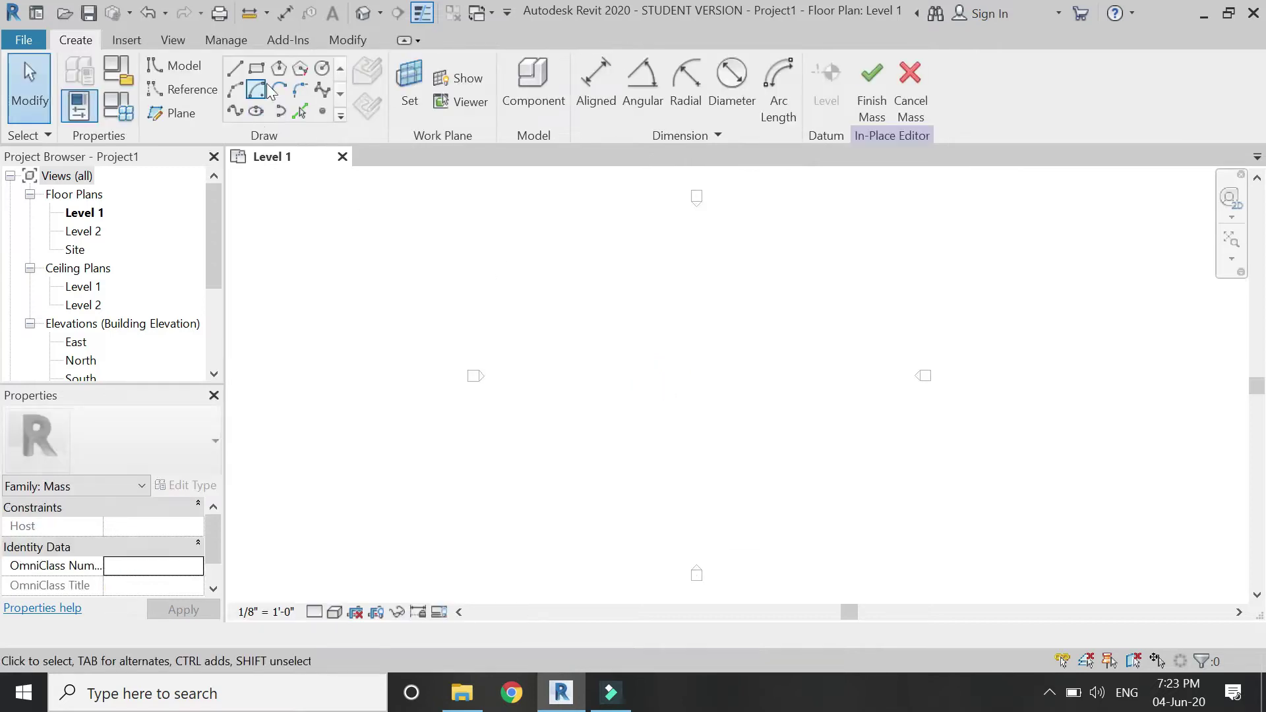
# Sketch a small square of model lines on Level 1 with the Rectangle tool.
pyautogui.click(263, 70)
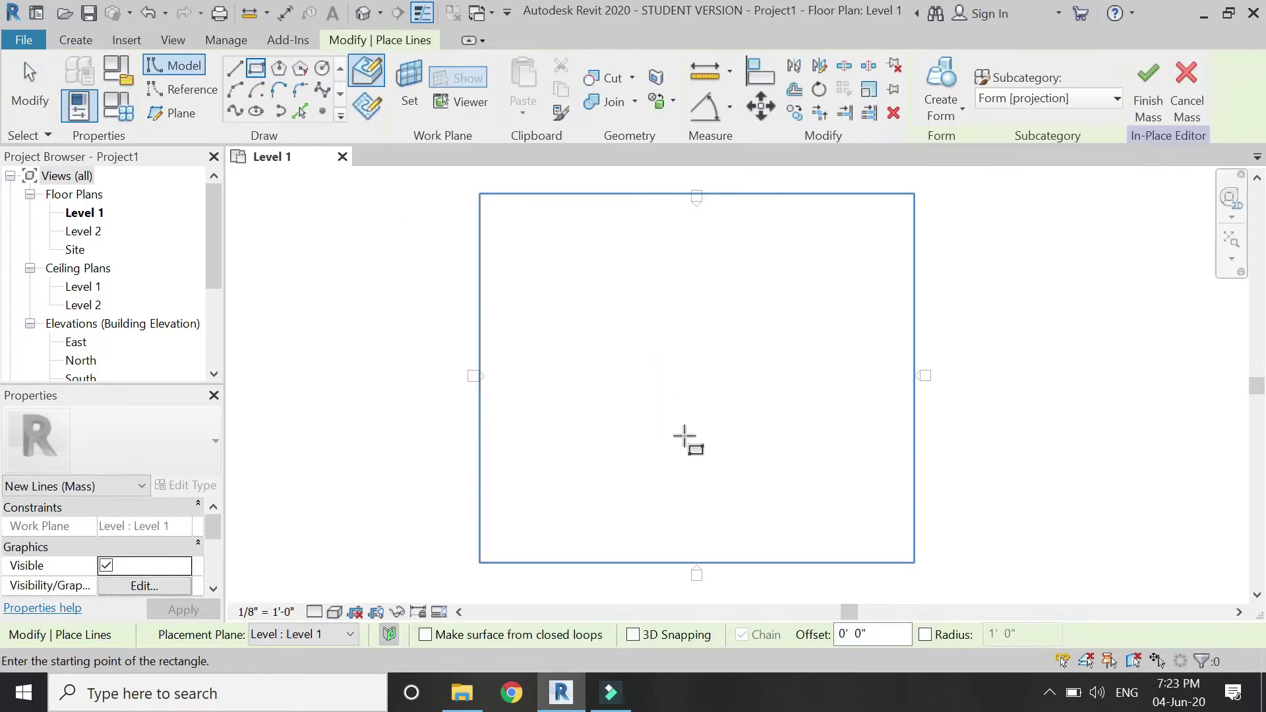
pyautogui.scroll(3, 685, 436)
pyautogui.click(653, 343)
pyautogui.scroll(4, 678, 370)
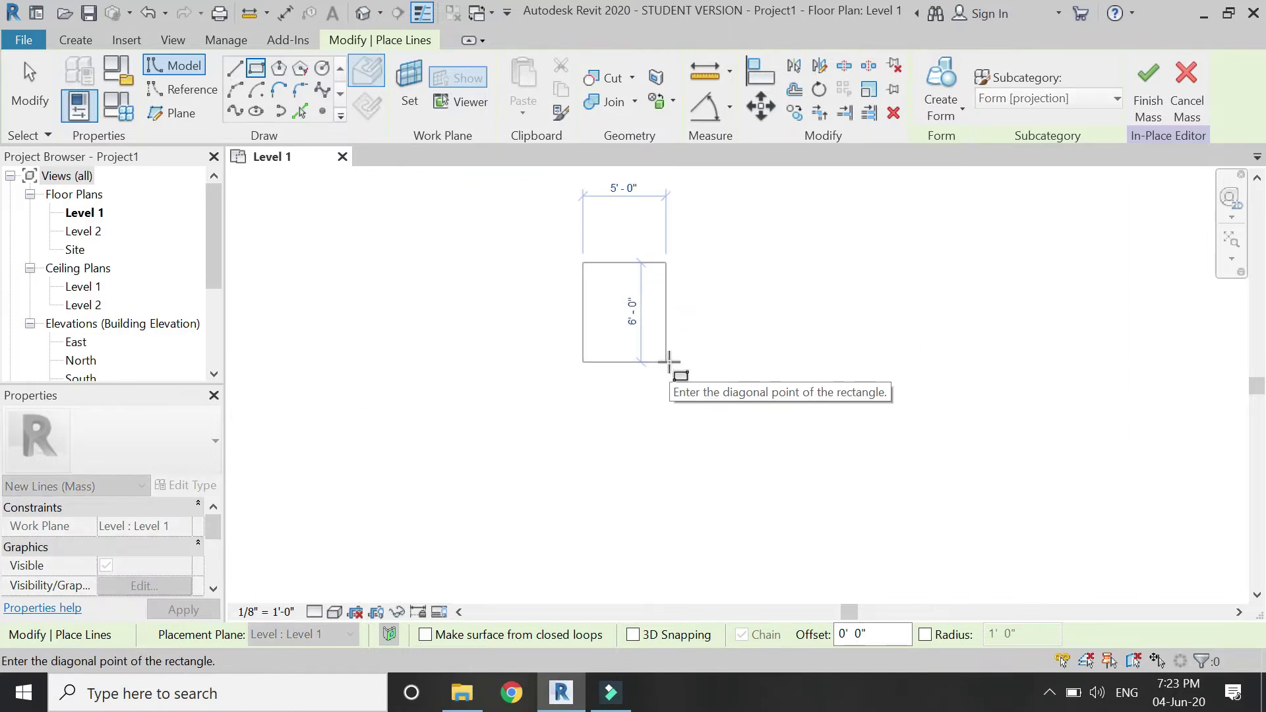
pyautogui.click(666, 345)
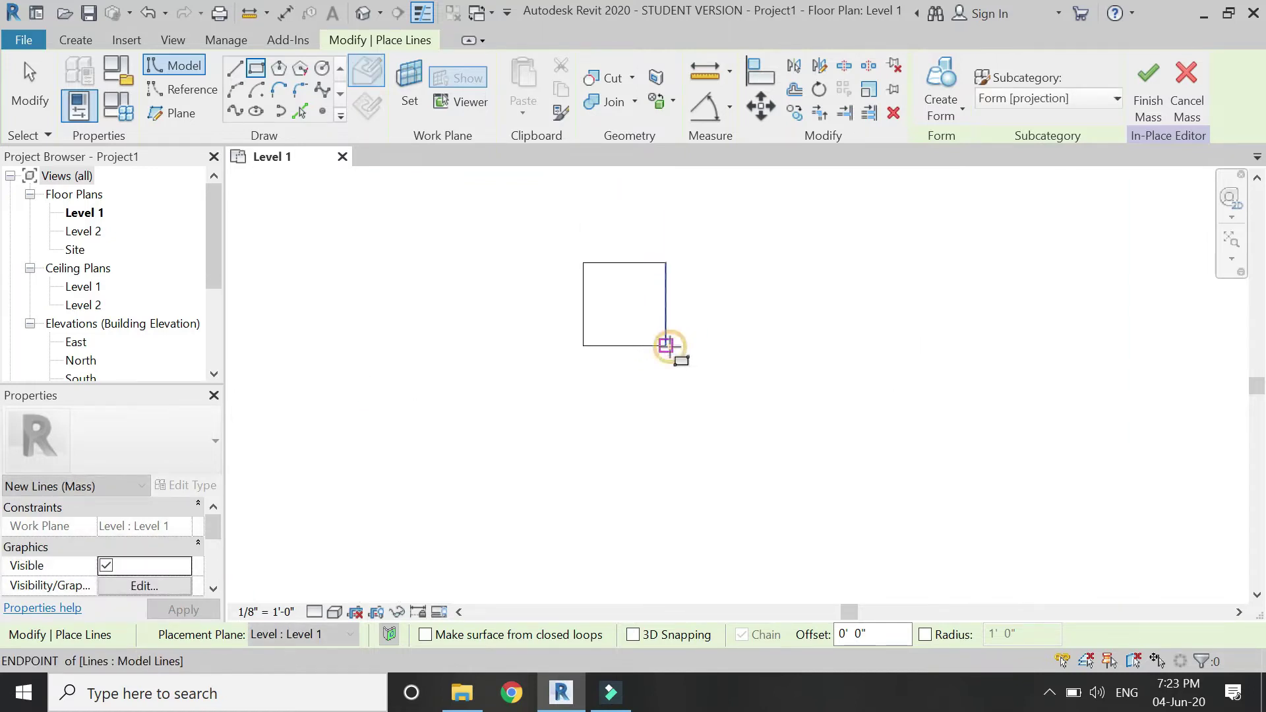
pyautogui.press('Escape')
pyautogui.press('Escape')
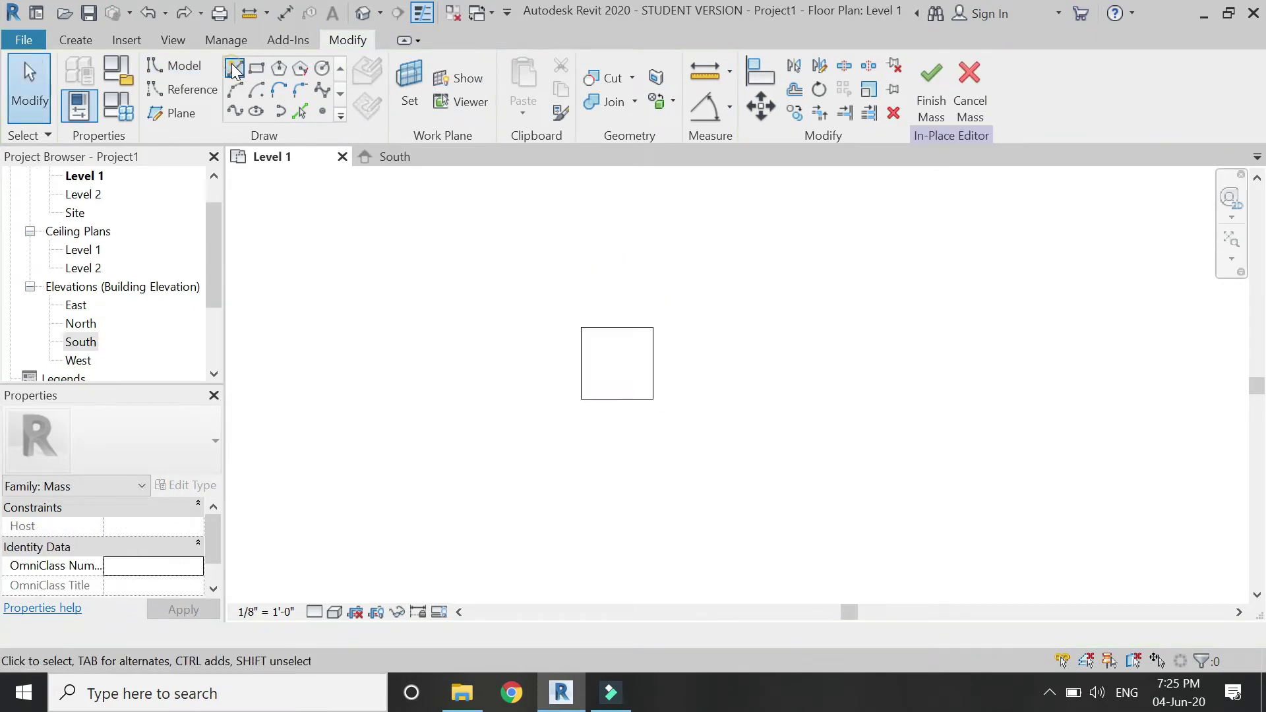
pyautogui.click(234, 68)
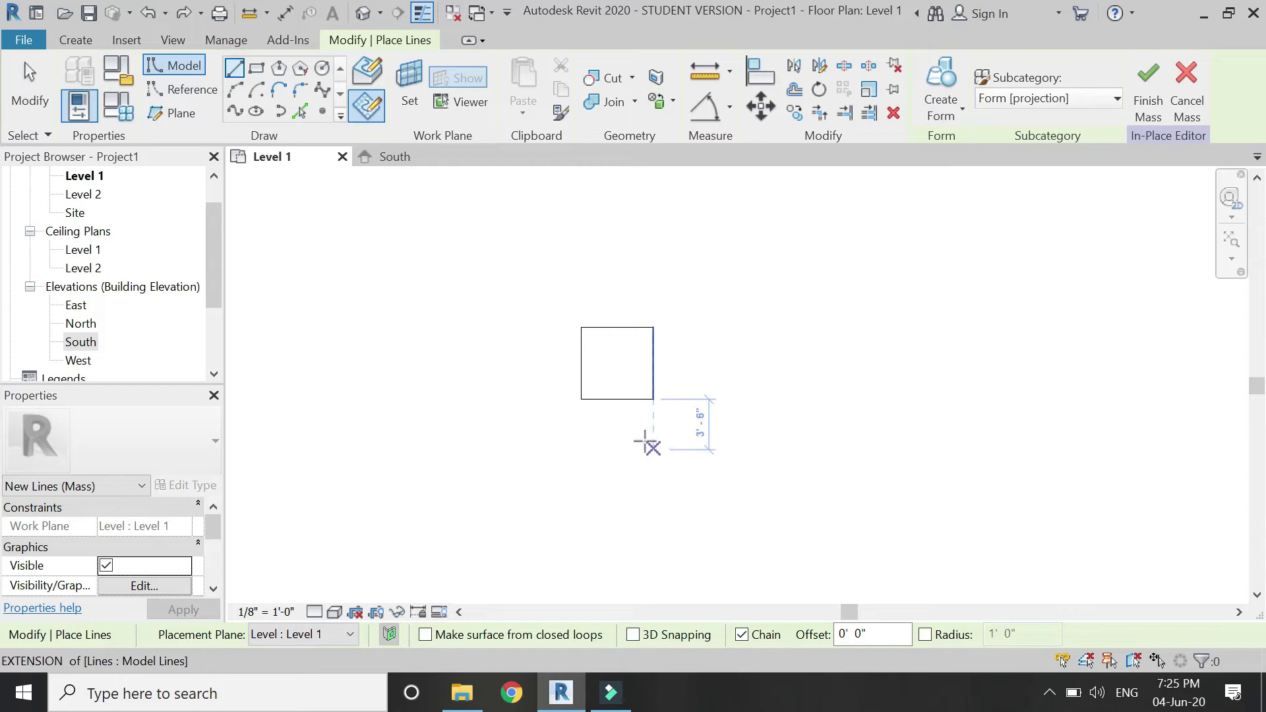
# Draw a 45° model line running down-right from the square's corner.
pyautogui.click(653, 399)
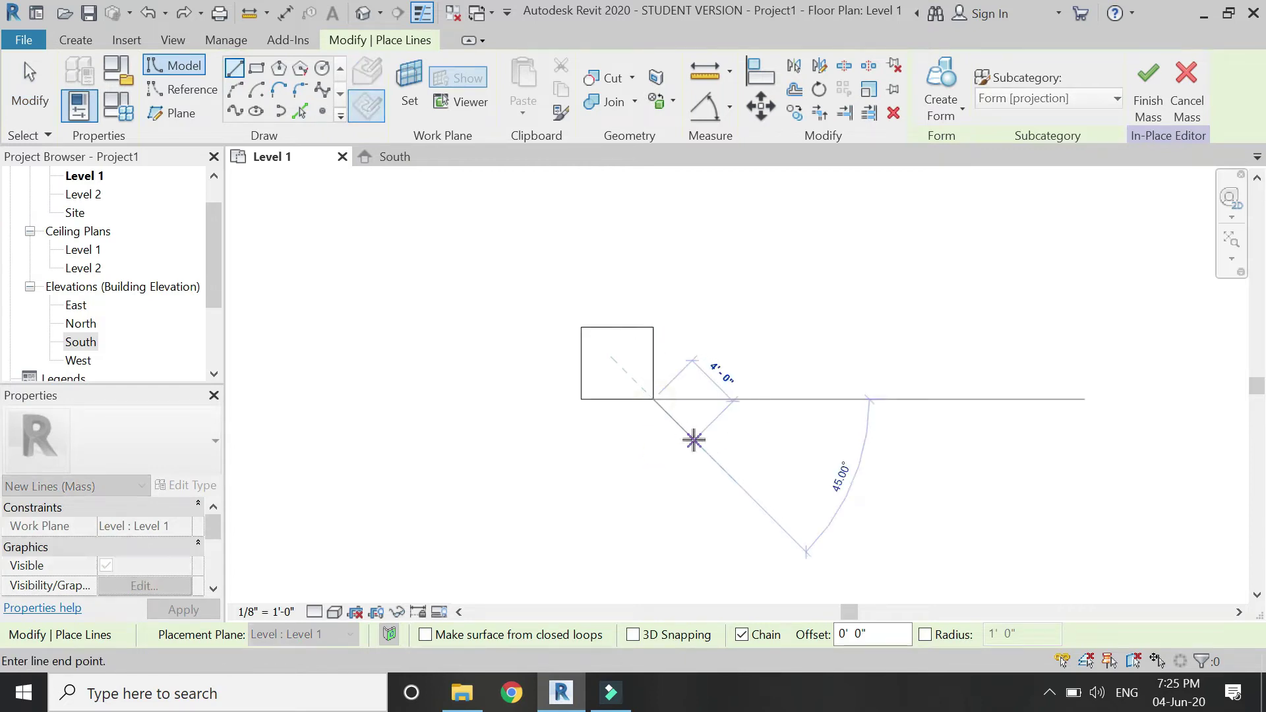
pyautogui.click(709, 457)
pyautogui.press('Escape')
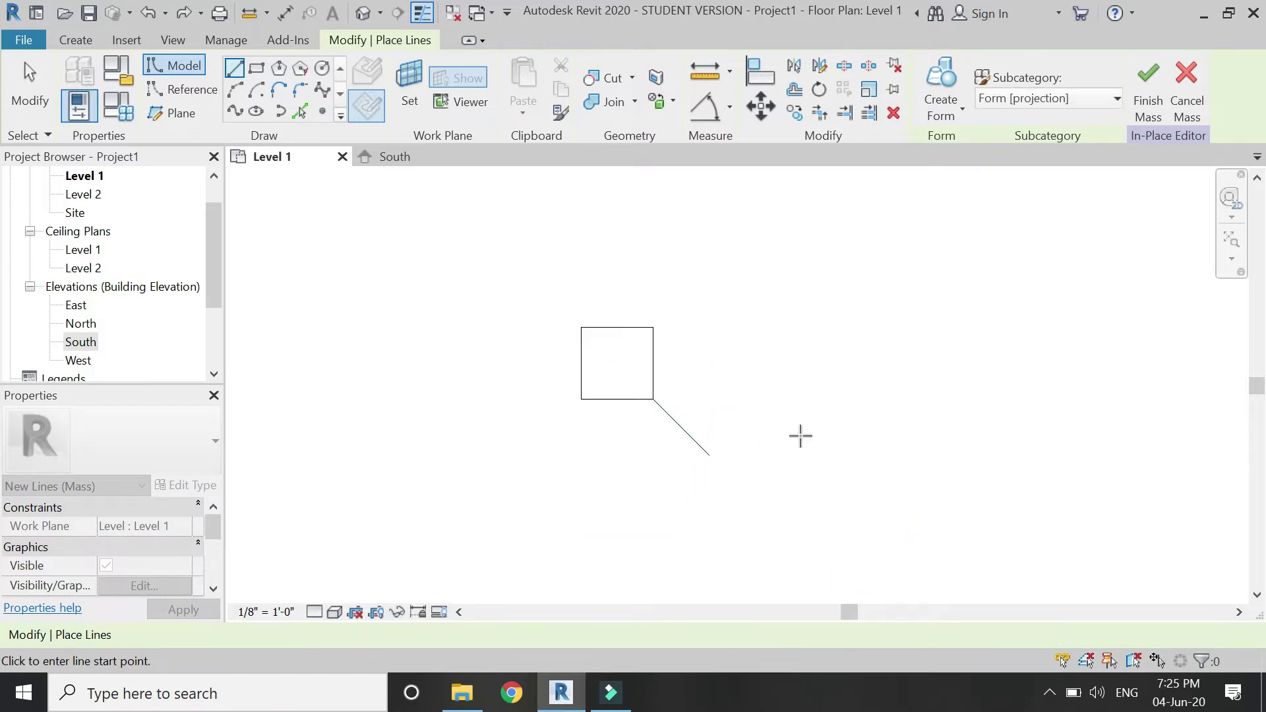
pyautogui.press('Escape')
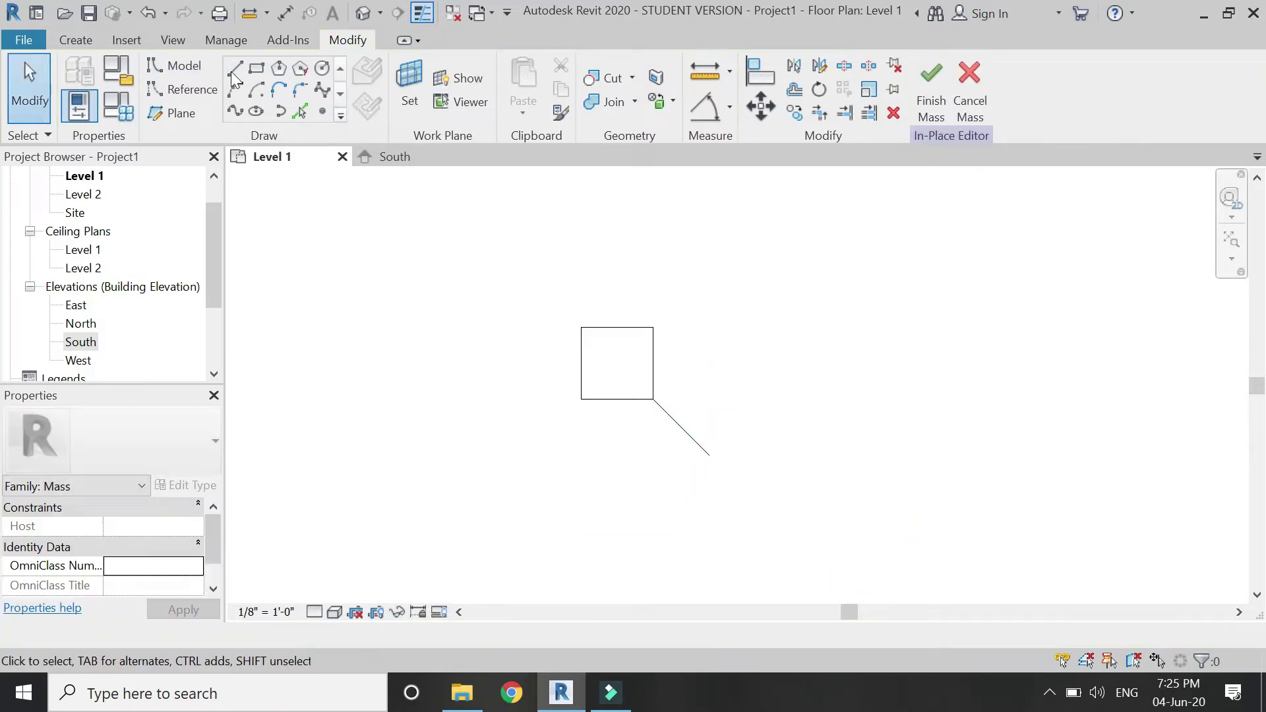
# Redraw the corner diagonal with 3D Snapping and Draw on Face enabled.
pyautogui.click(235, 69)
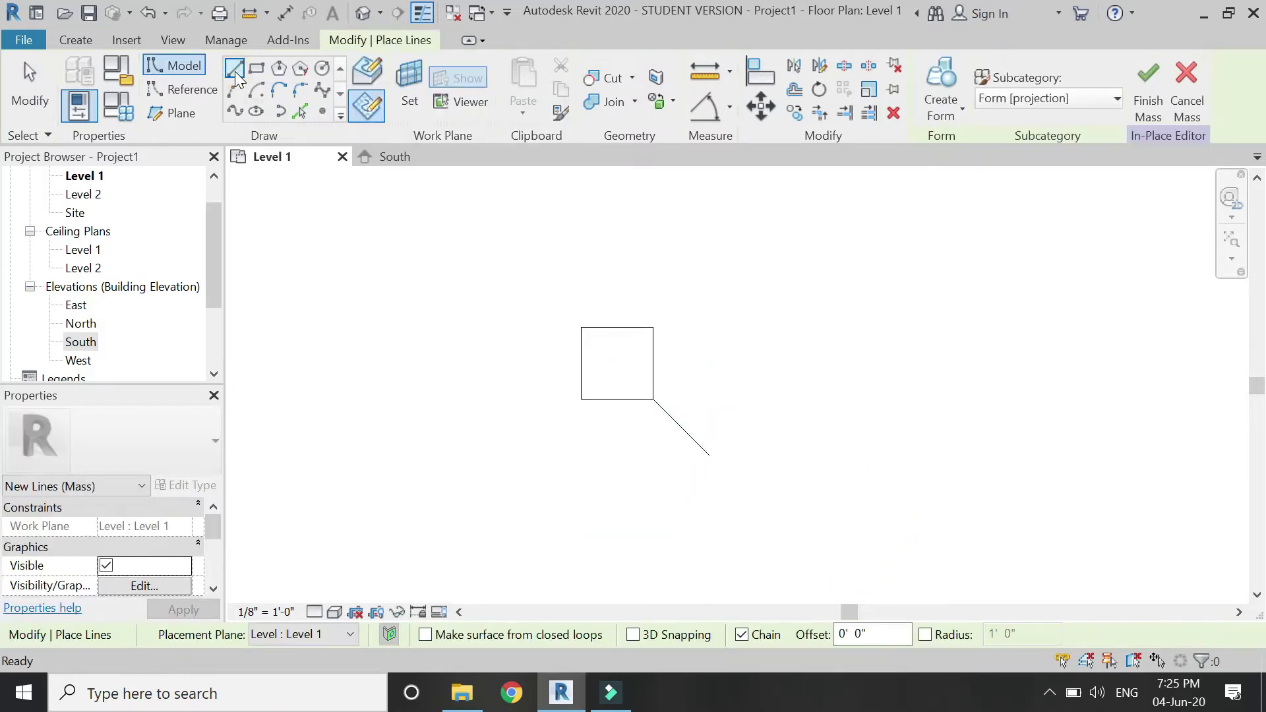
pyautogui.click(633, 635)
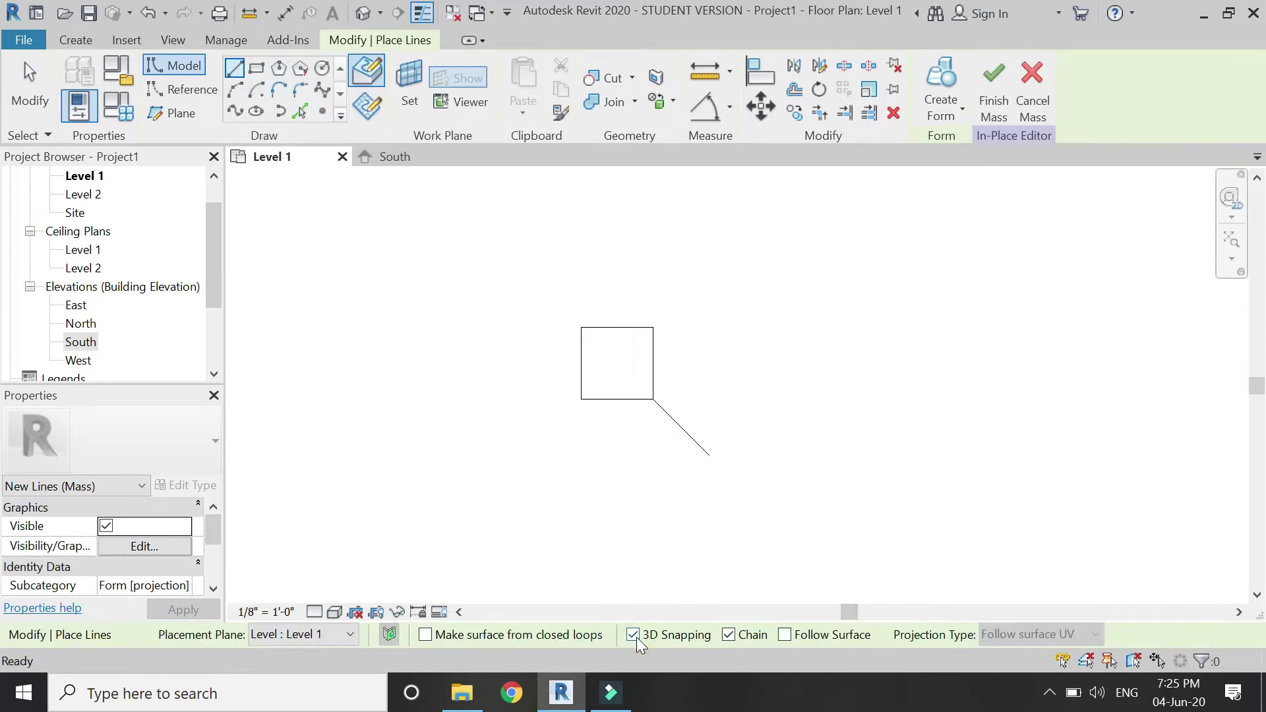
pyautogui.click(376, 73)
pyautogui.click(654, 400)
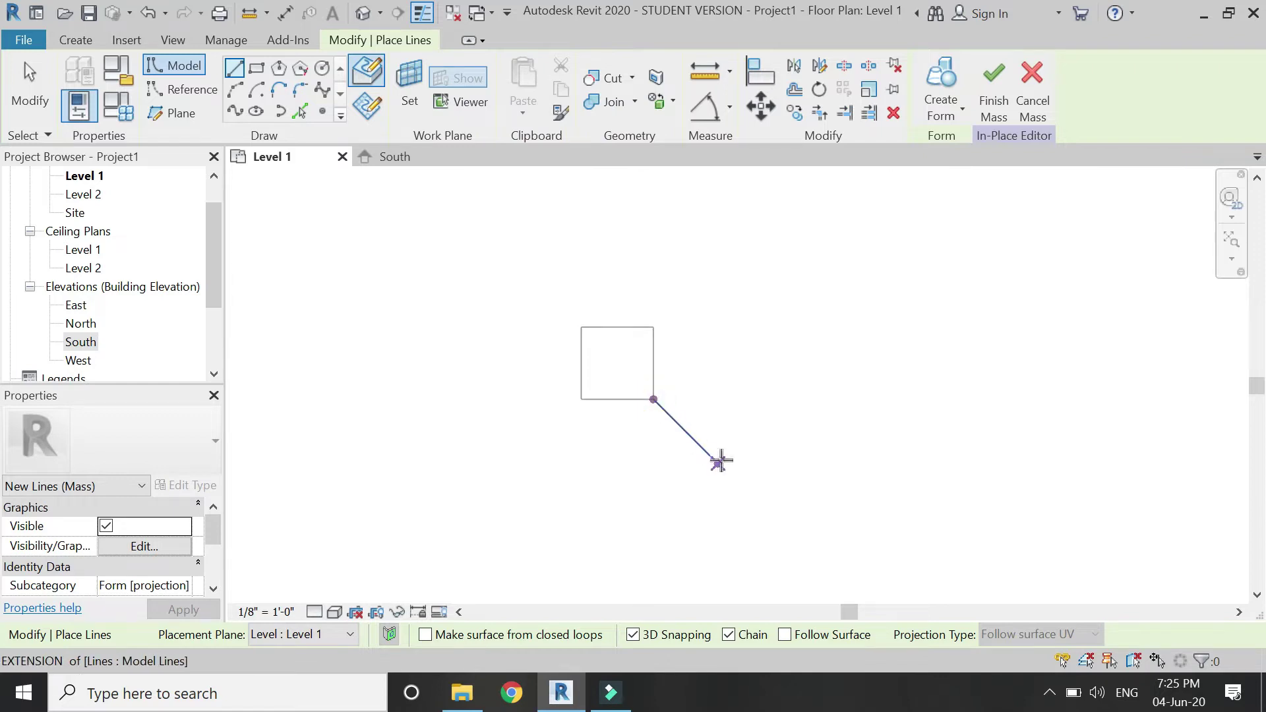
pyautogui.click(718, 463)
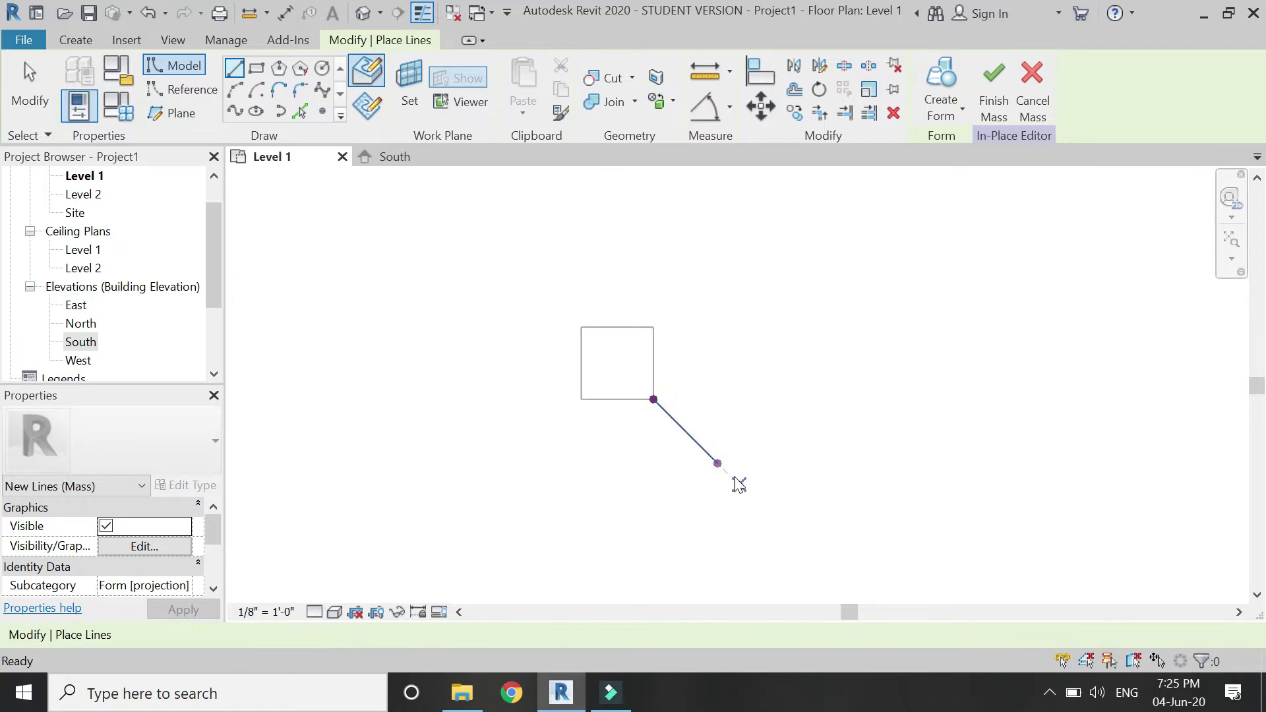
pyautogui.press('Escape')
pyautogui.press('Escape')
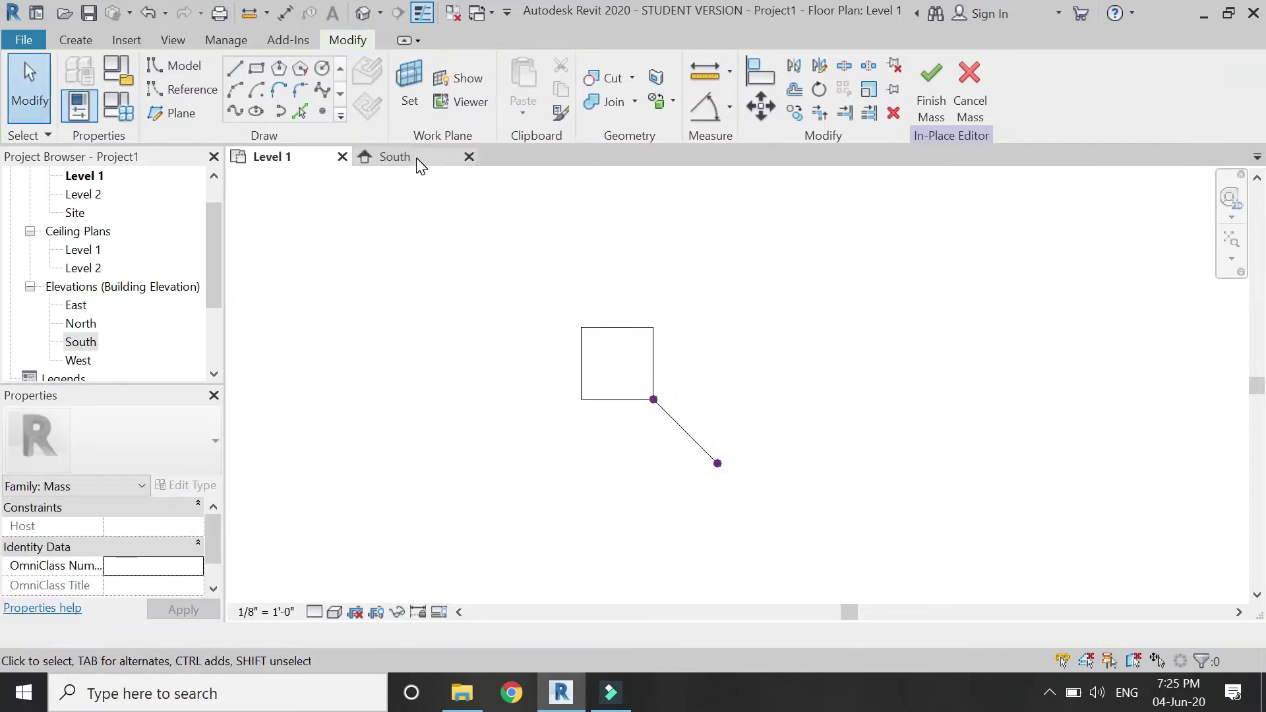
pyautogui.click(396, 157)
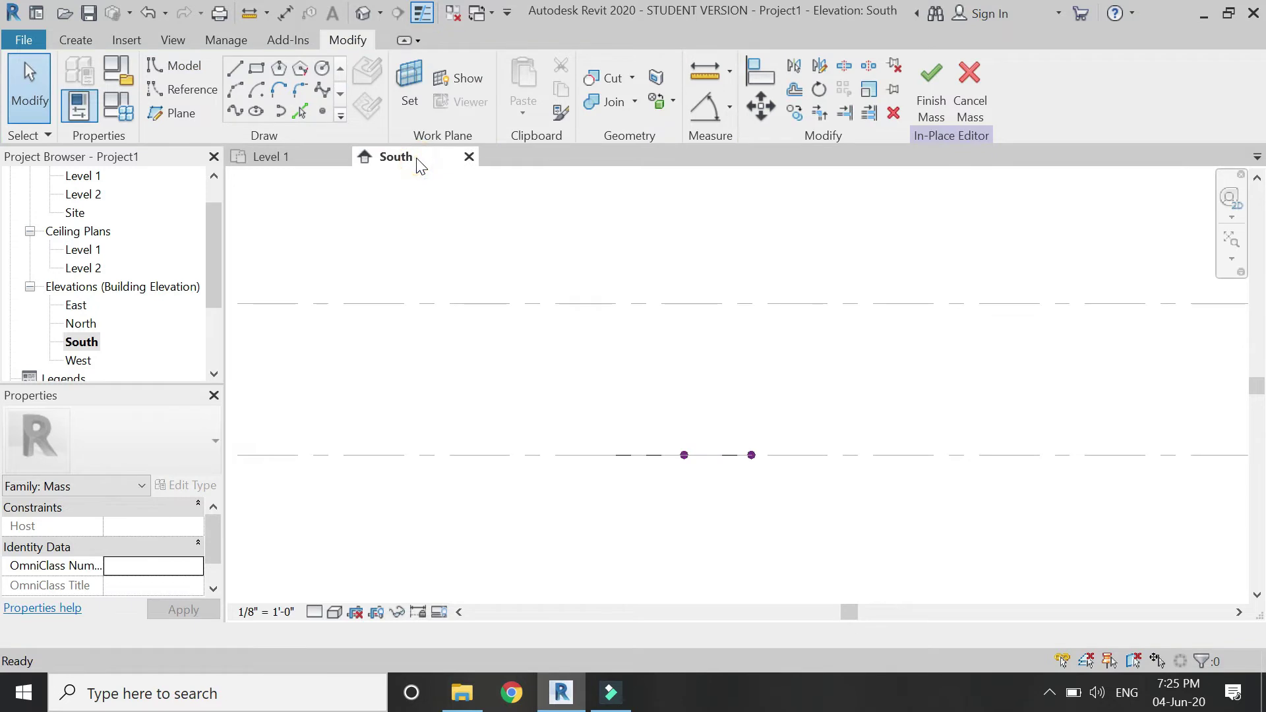
# On the reference point's work plane, without 3D Snapping, draw a 45° line rising from the left base point.
pyautogui.click(233, 68)
pyautogui.click(913, 437)
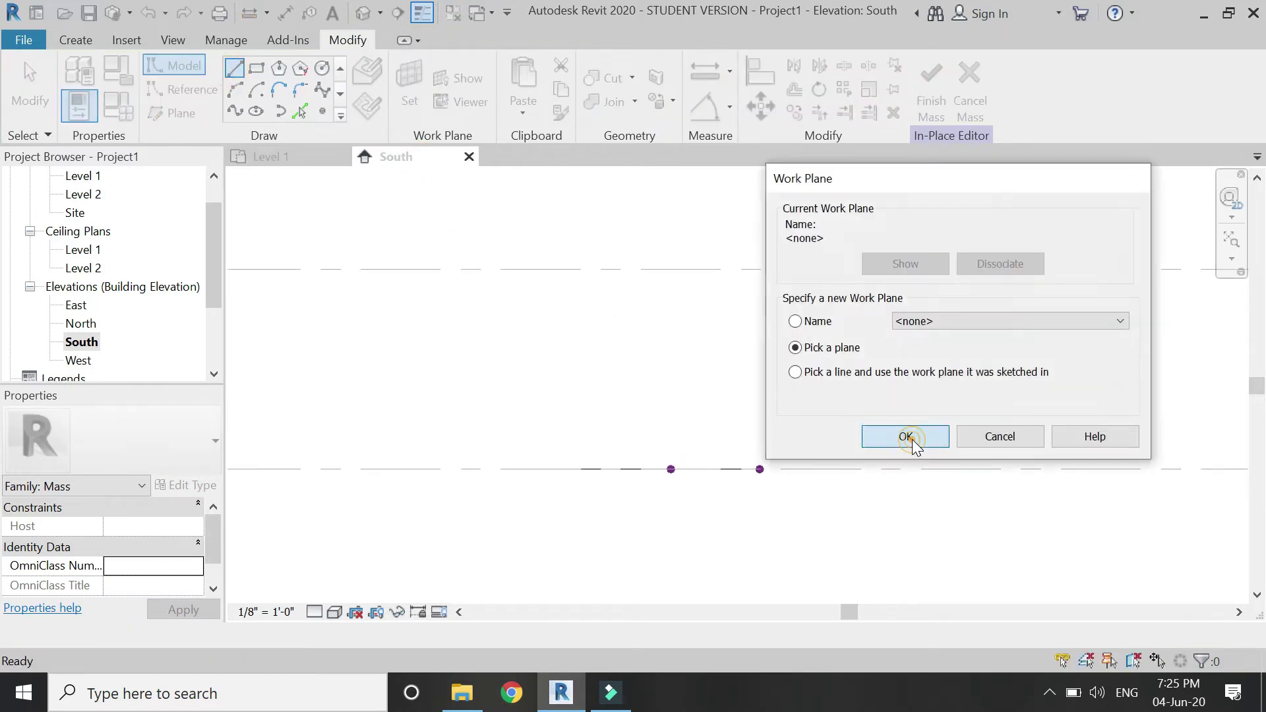
pyautogui.click(671, 469)
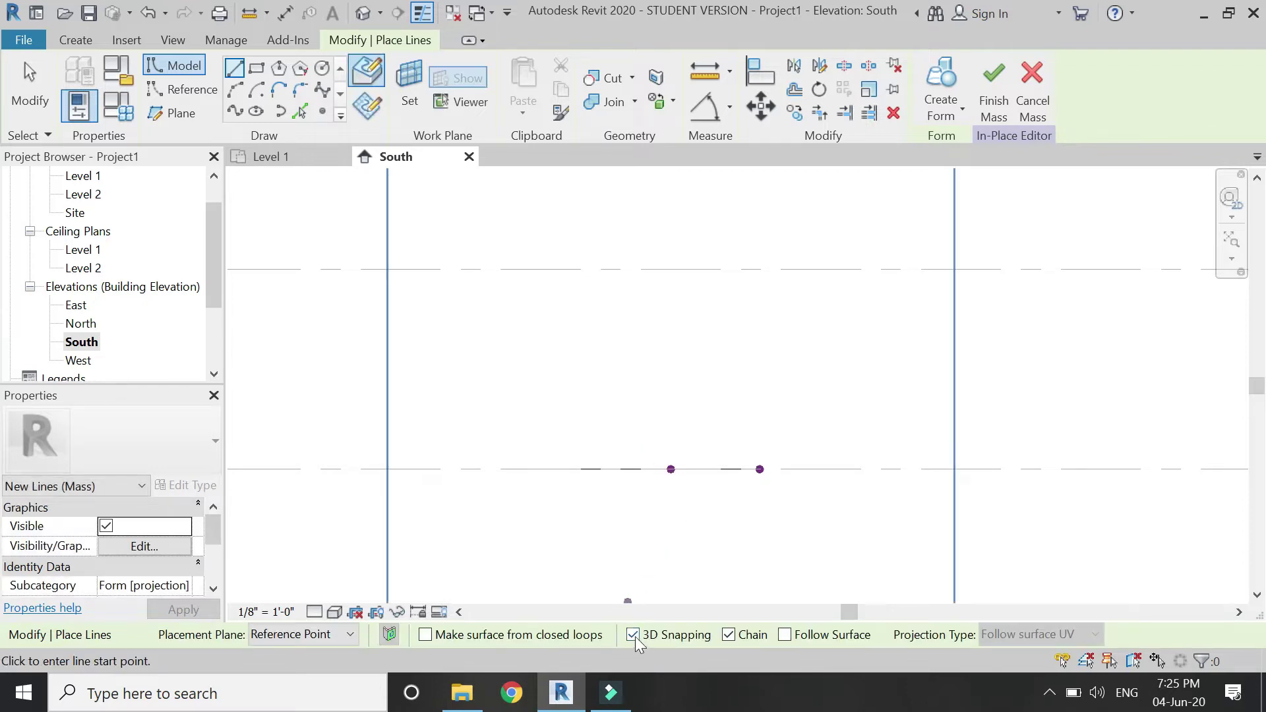
pyautogui.click(634, 636)
pyautogui.click(670, 468)
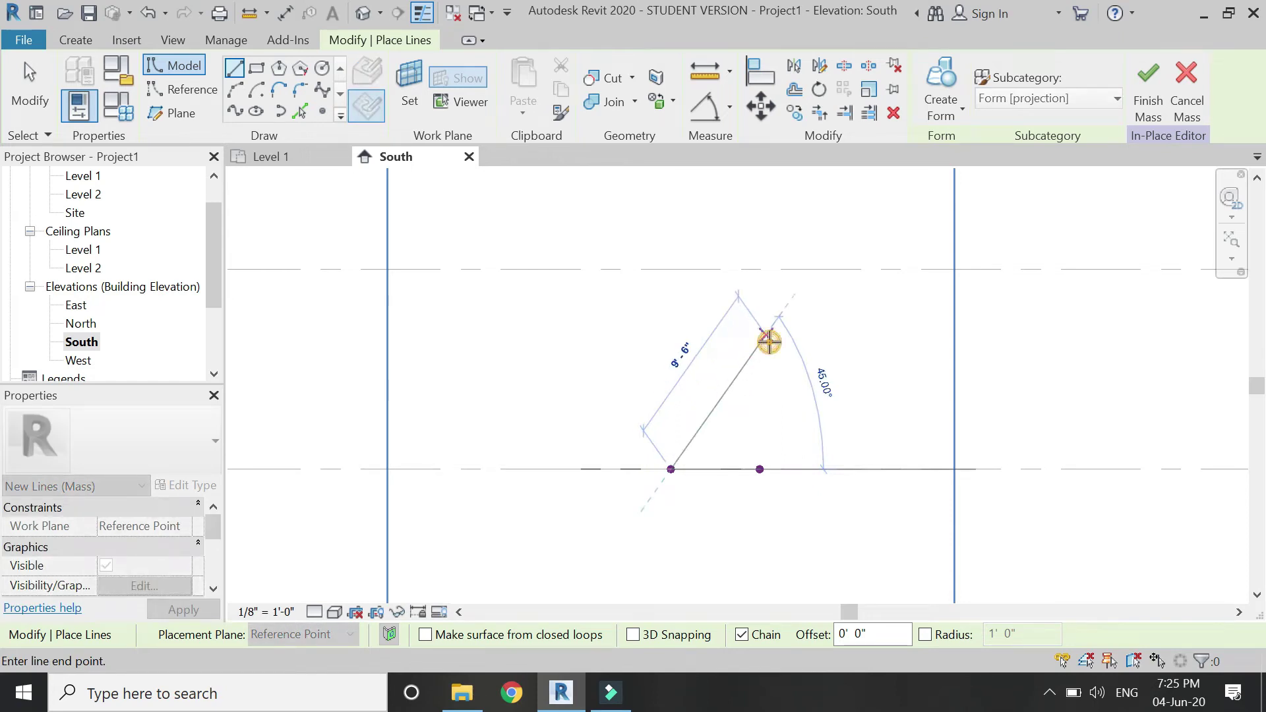
pyautogui.click(769, 341)
pyautogui.press('Escape')
pyautogui.press('Escape')
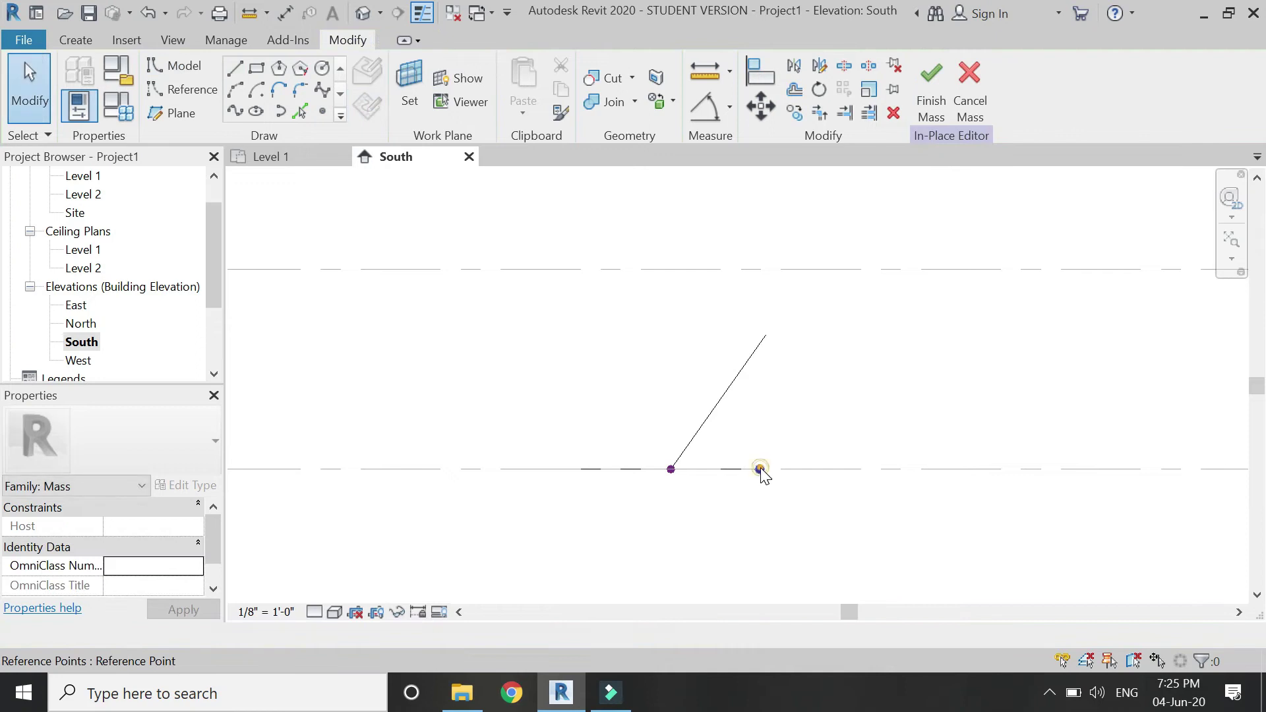
# Raise the right reference point up to the top of the inclined line.
pyautogui.click(760, 469)
pyautogui.moveTo(759, 432); pyautogui.dragTo(771, 314)
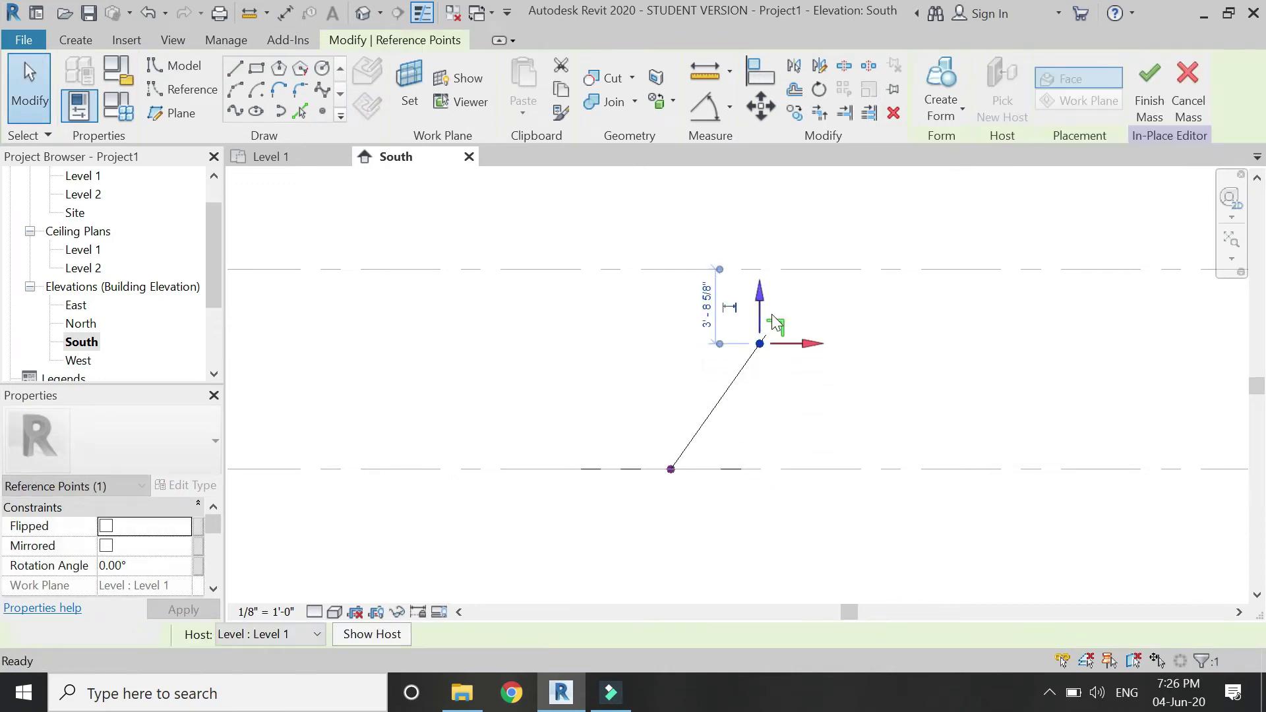
pyautogui.press('Escape')
pyautogui.scroll(2, 765, 327)
pyautogui.click(760, 351)
pyautogui.scroll(-2, 764, 327)
pyautogui.scroll(-2, 803, 331)
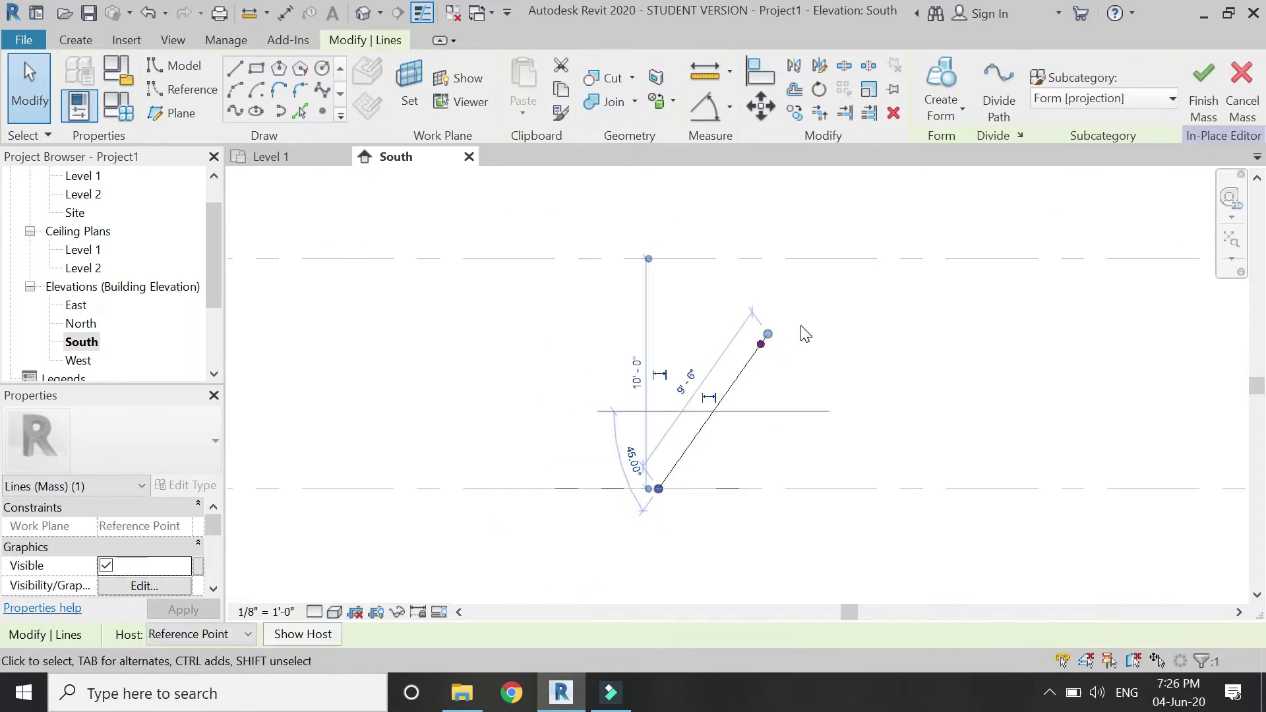
pyautogui.click(806, 334)
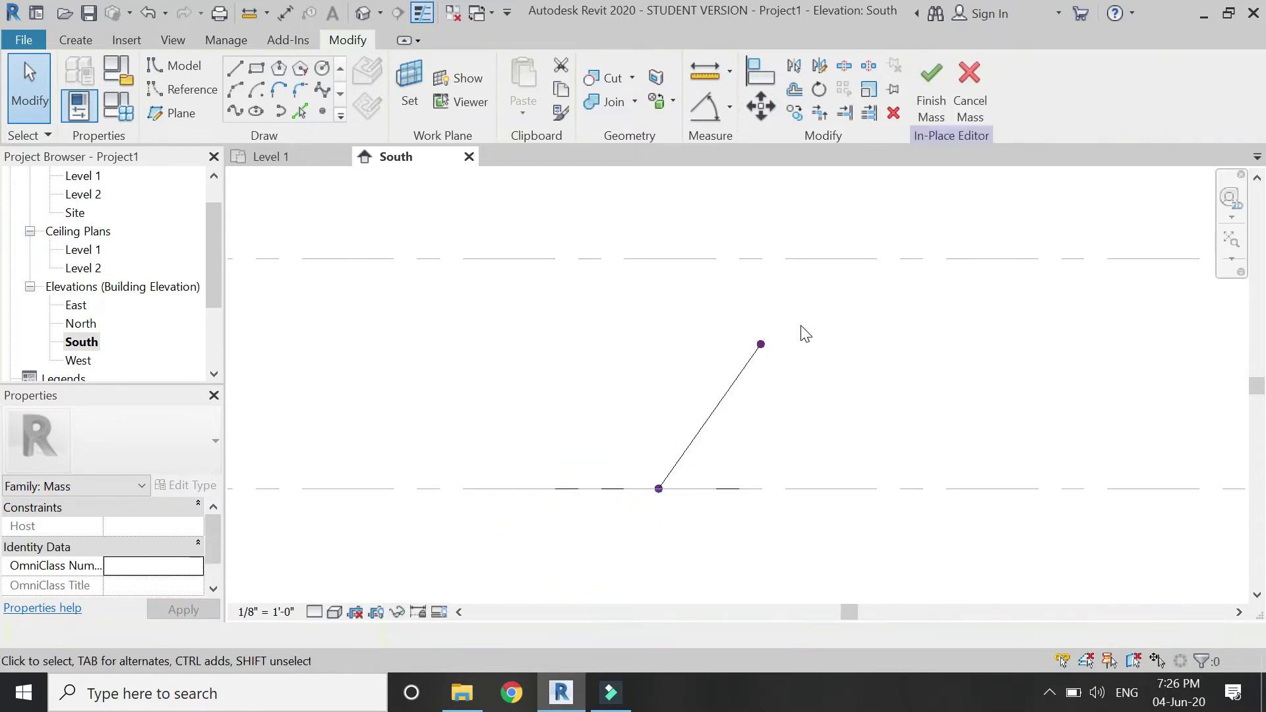
# Convert the 8' 10 19/32" inclined model line into a reference line.
pyautogui.click(746, 370)
pyautogui.scroll(-3, 164, 565)
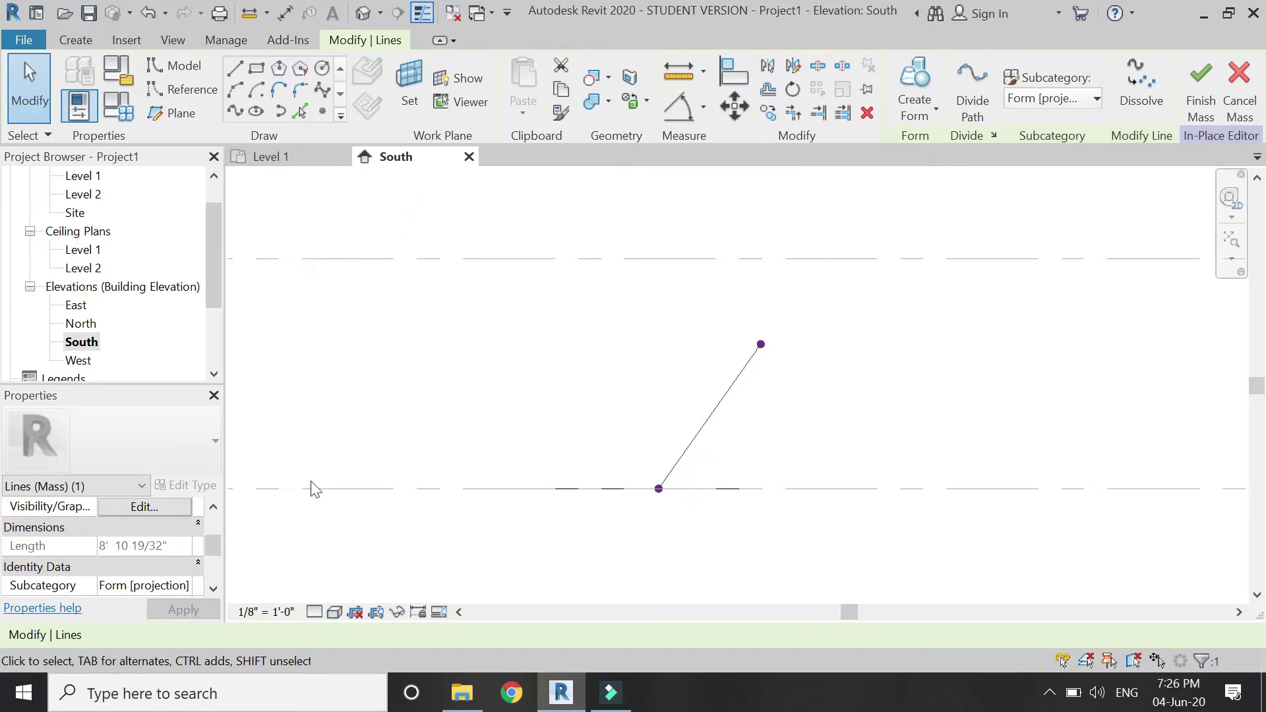
pyautogui.scroll(-2, 109, 586)
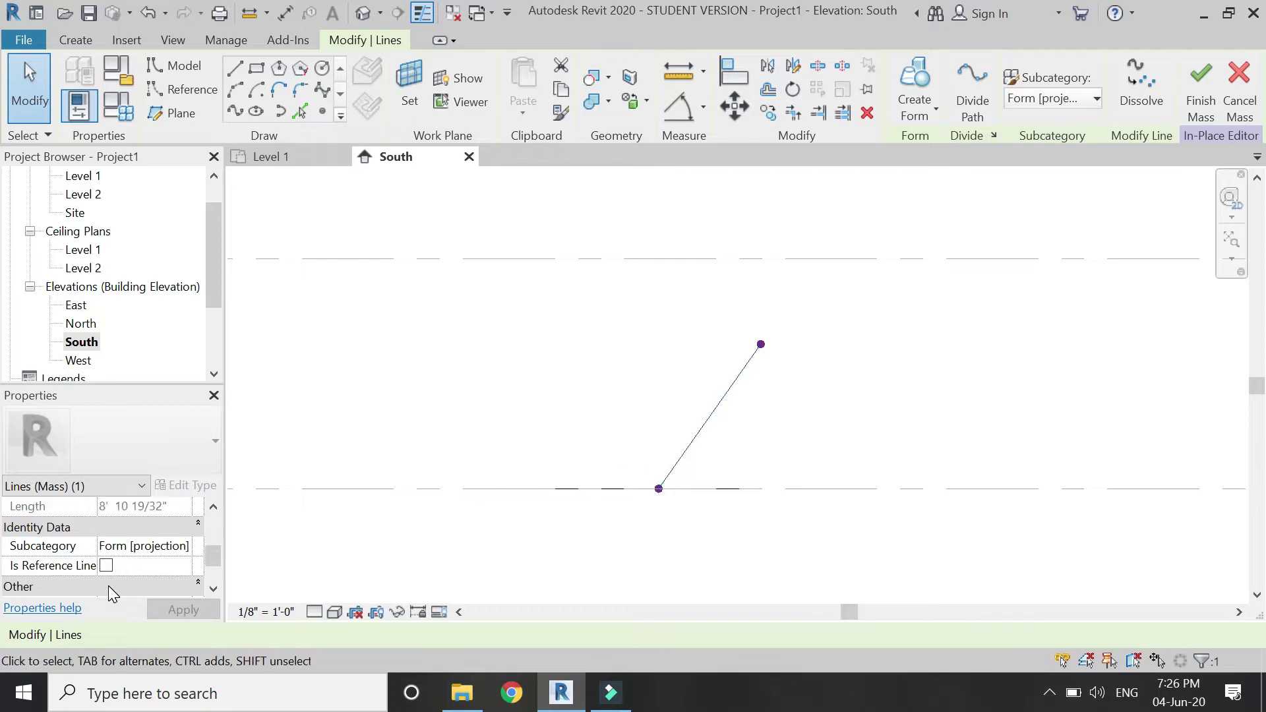
pyautogui.click(105, 564)
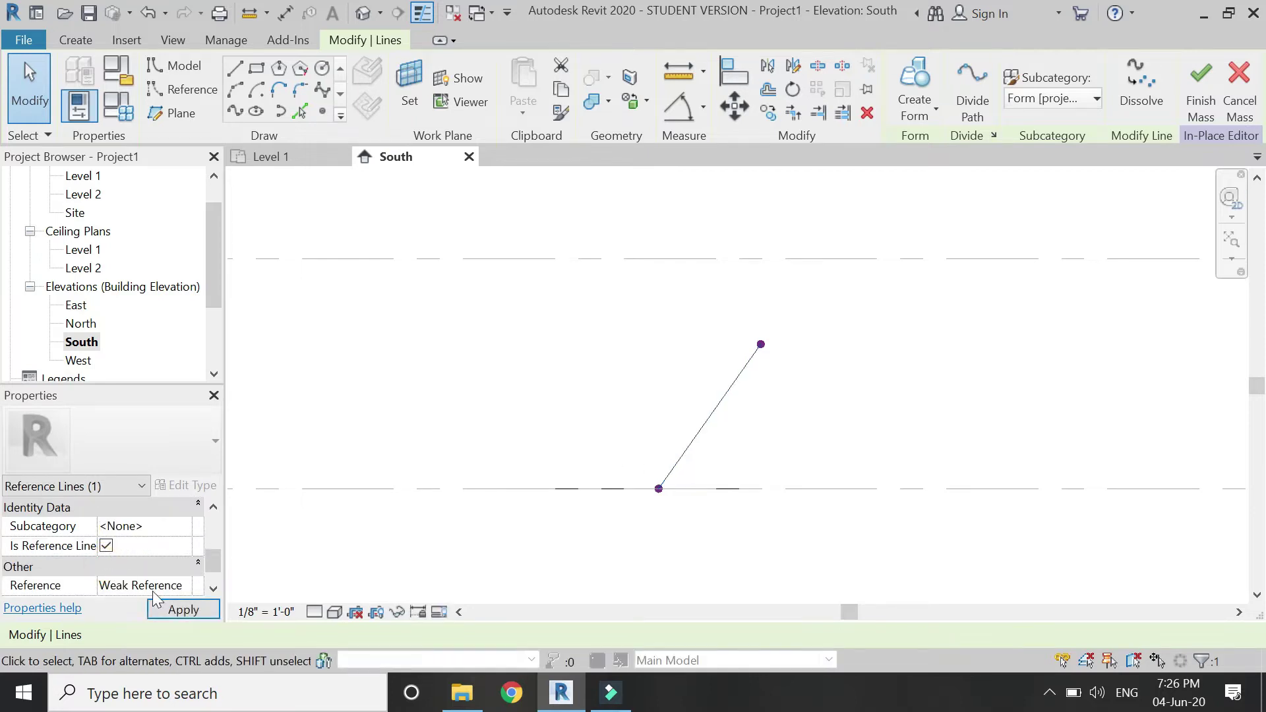
pyautogui.click(175, 610)
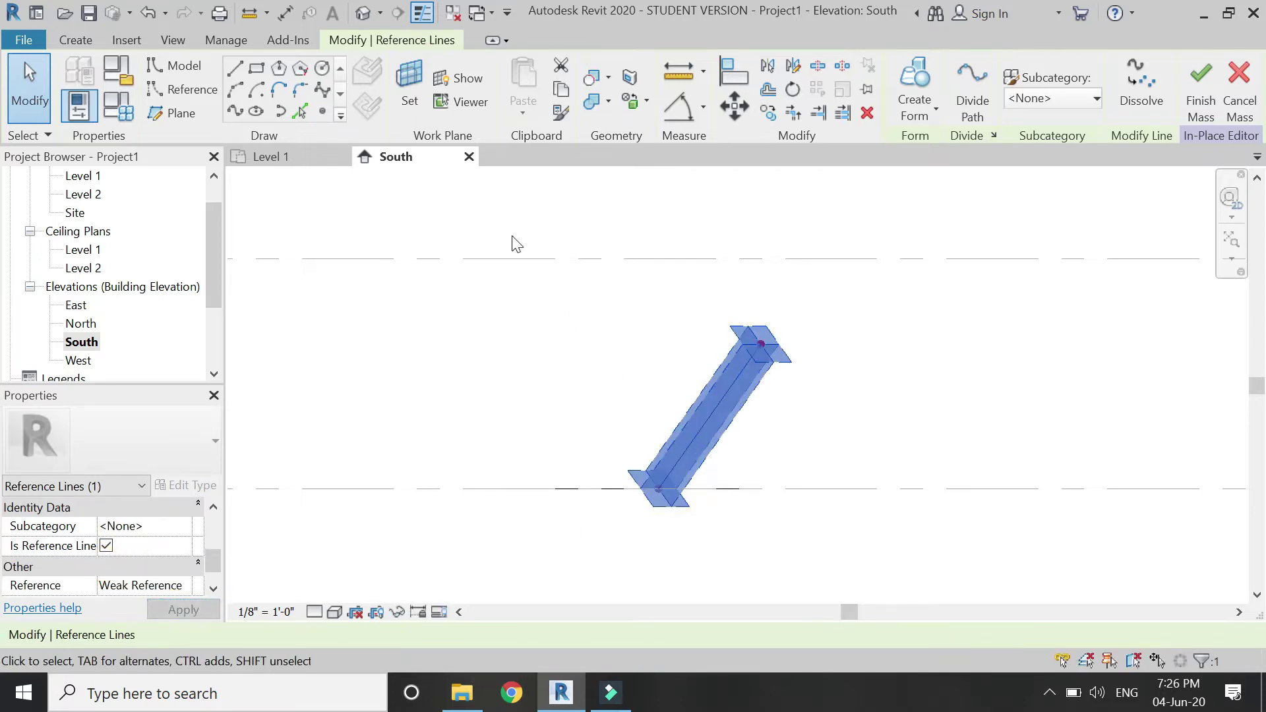
# Set the reference line's plane as the current work plane.
pyautogui.click(413, 97)
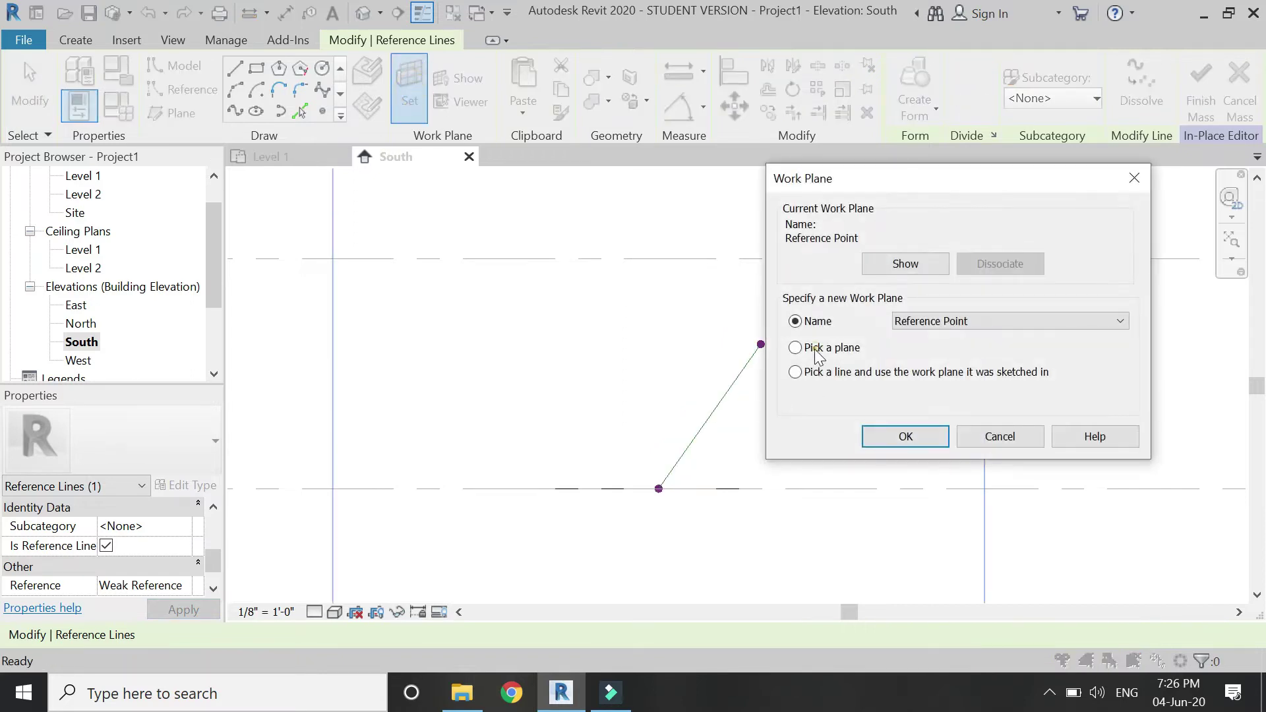
pyautogui.click(905, 436)
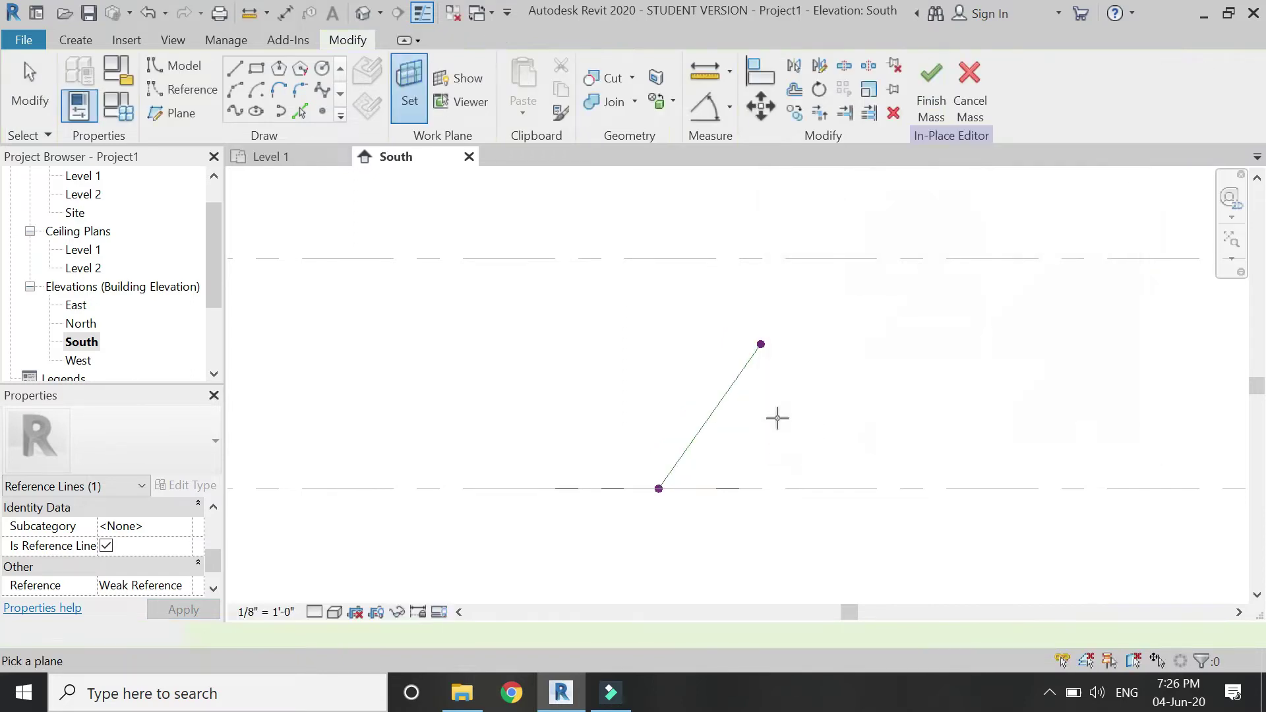
pyautogui.click(724, 398)
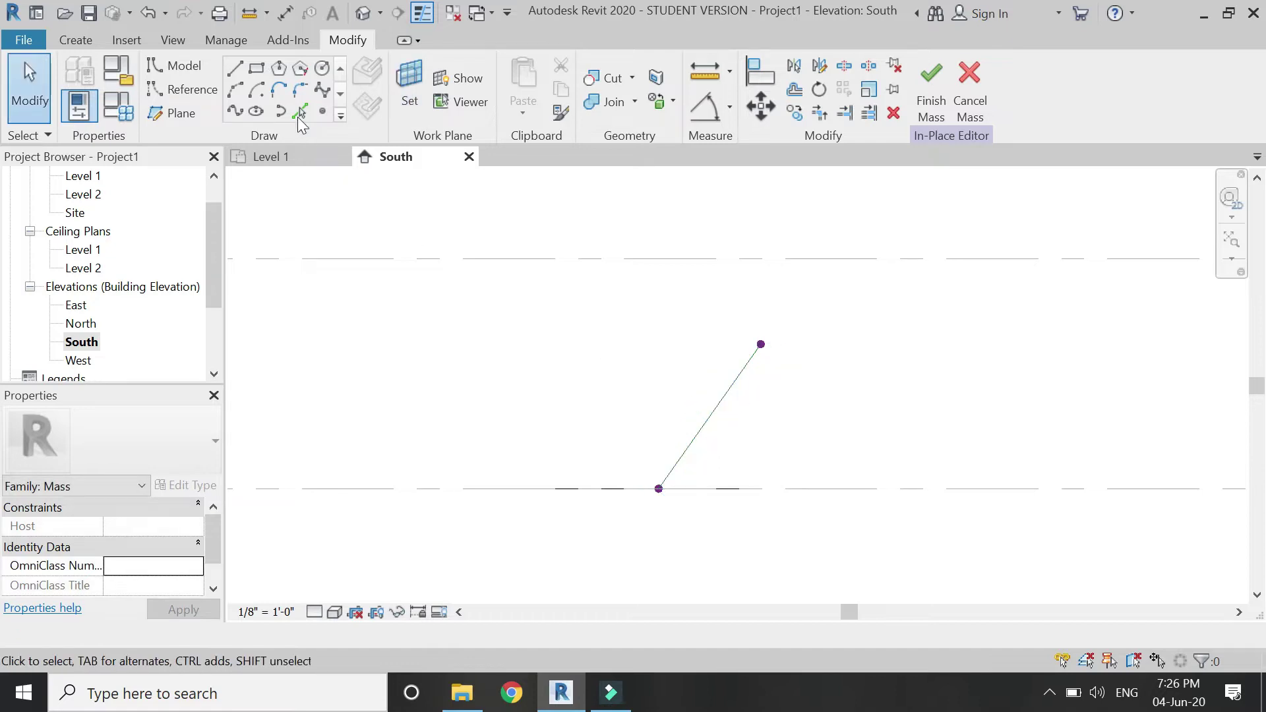
# Draw a 5' model line from the reference line's lower endpoint.
pyautogui.click(235, 68)
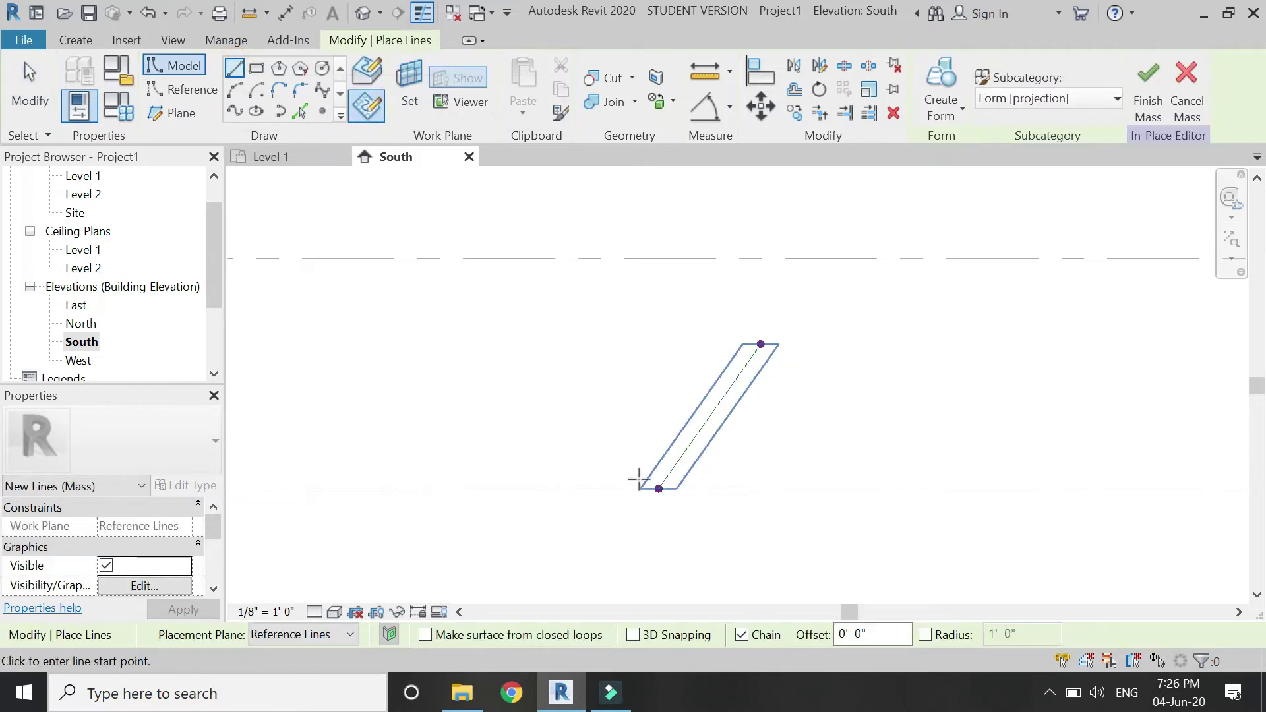
pyautogui.click(659, 489)
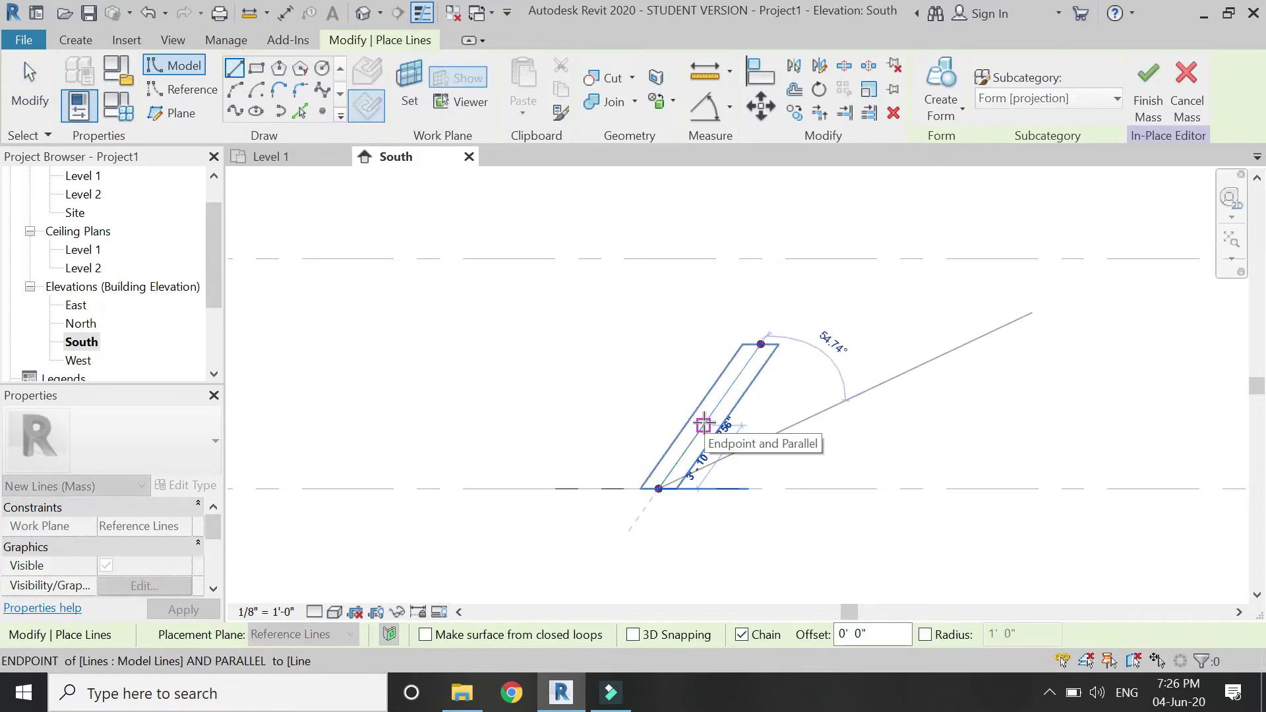
pyautogui.write('5')
pyautogui.press('Return')
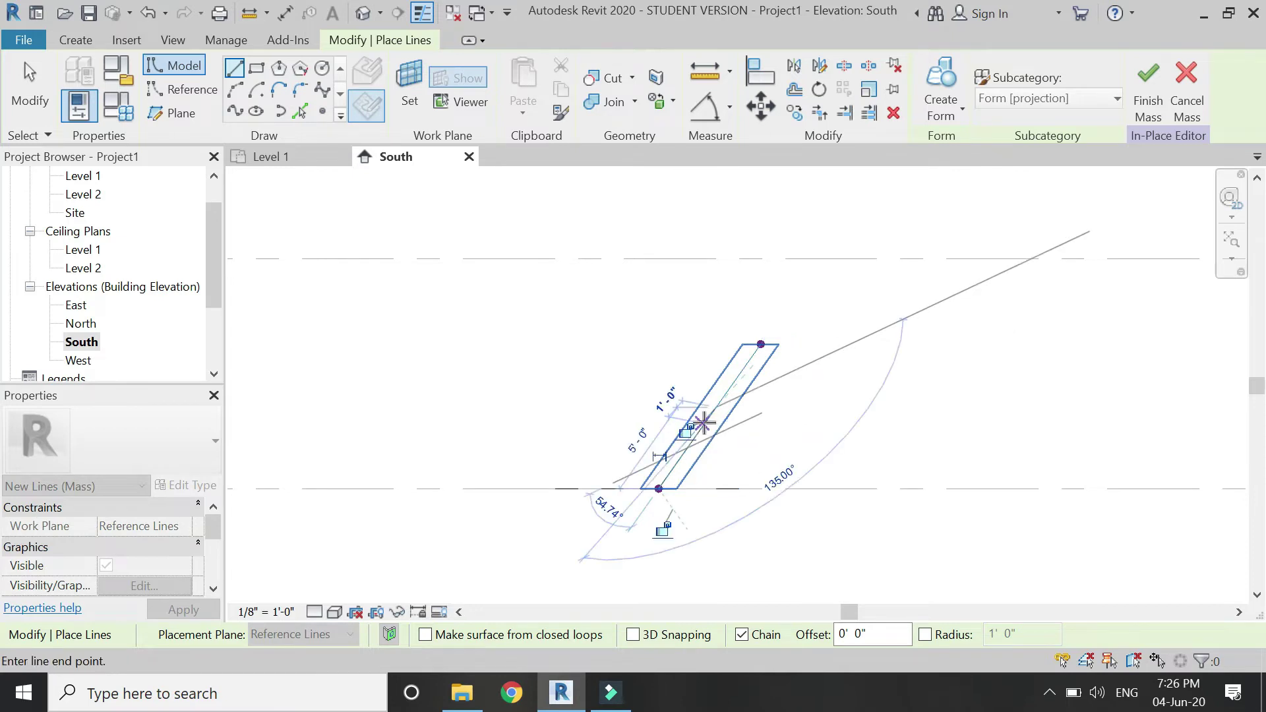
pyautogui.press('Escape')
pyautogui.press('Escape')
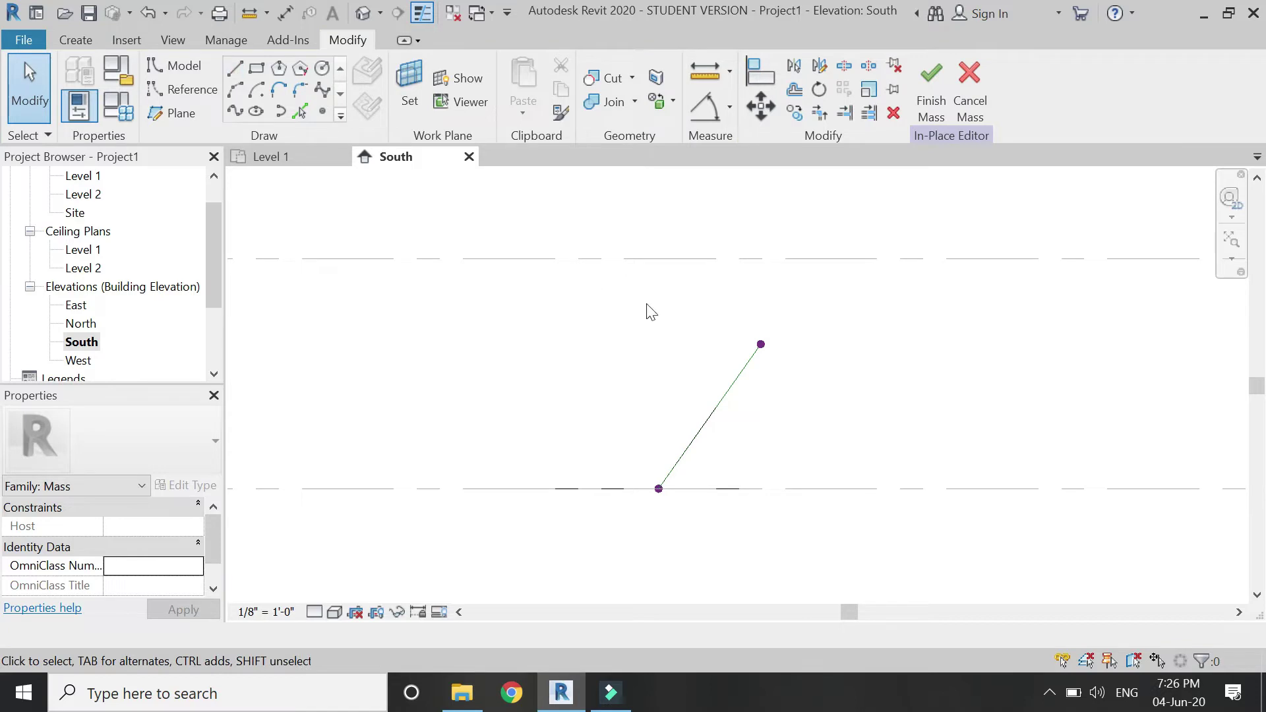
pyautogui.click(818, 423)
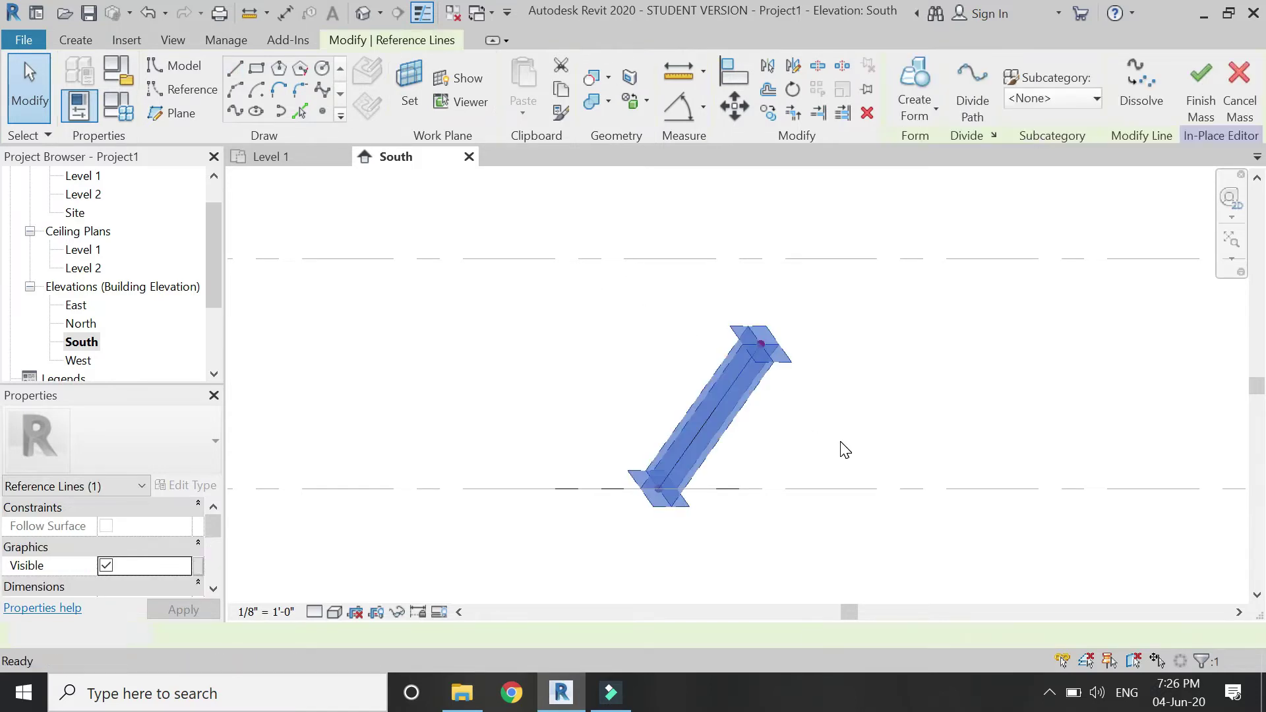
pyautogui.click(845, 451)
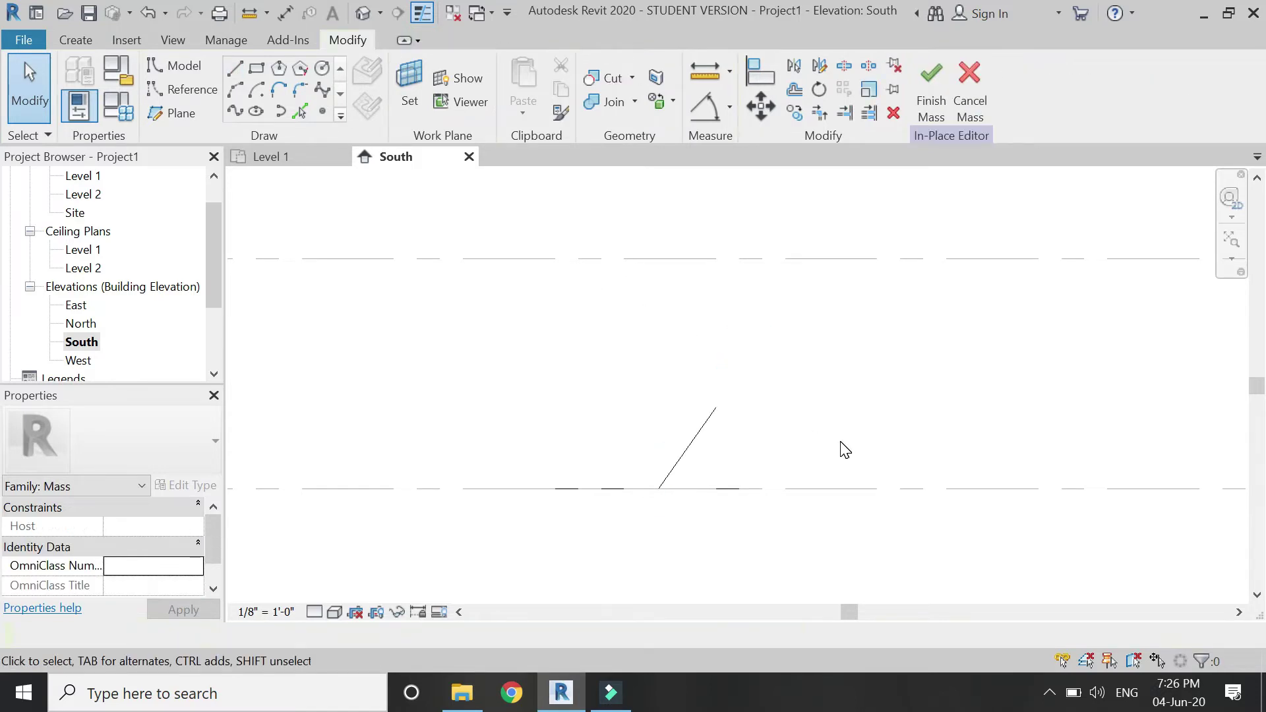
pyautogui.click(698, 433)
pyautogui.click(434, 286)
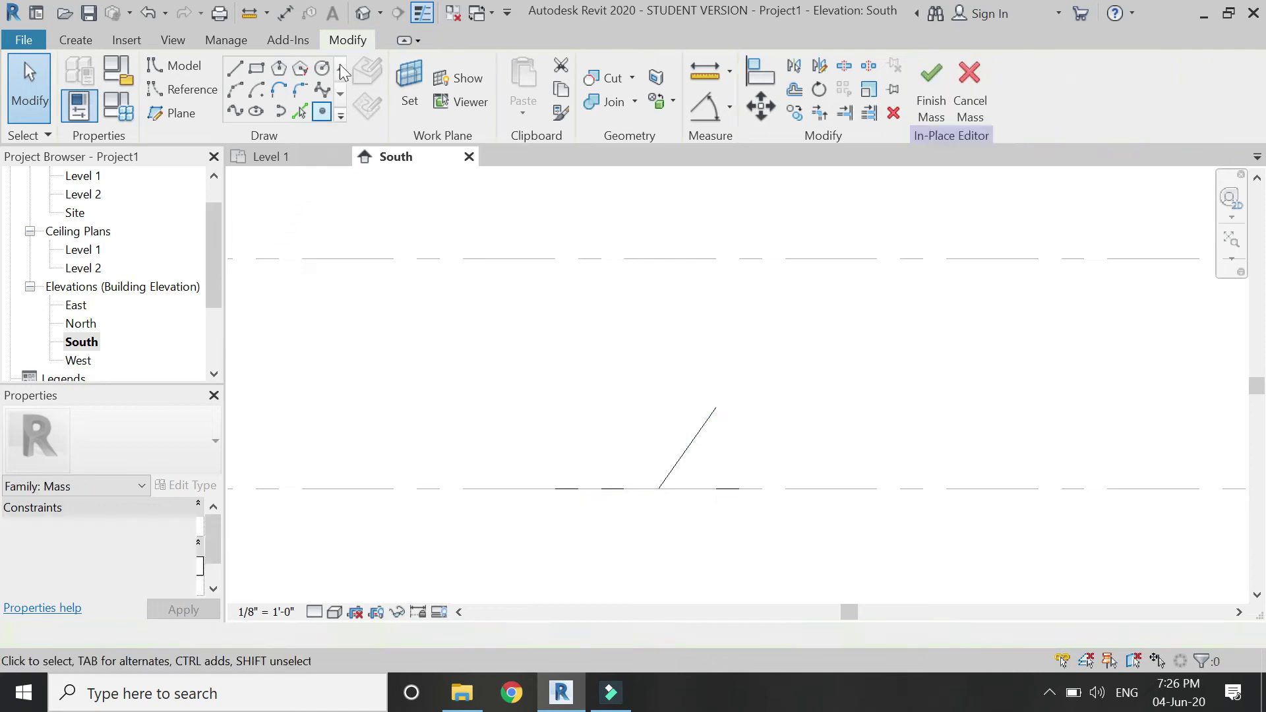
# Check the lines in the default 3D view and delete the stray sketch line.
pyautogui.click(364, 14)
pyautogui.scroll(3, 750, 389)
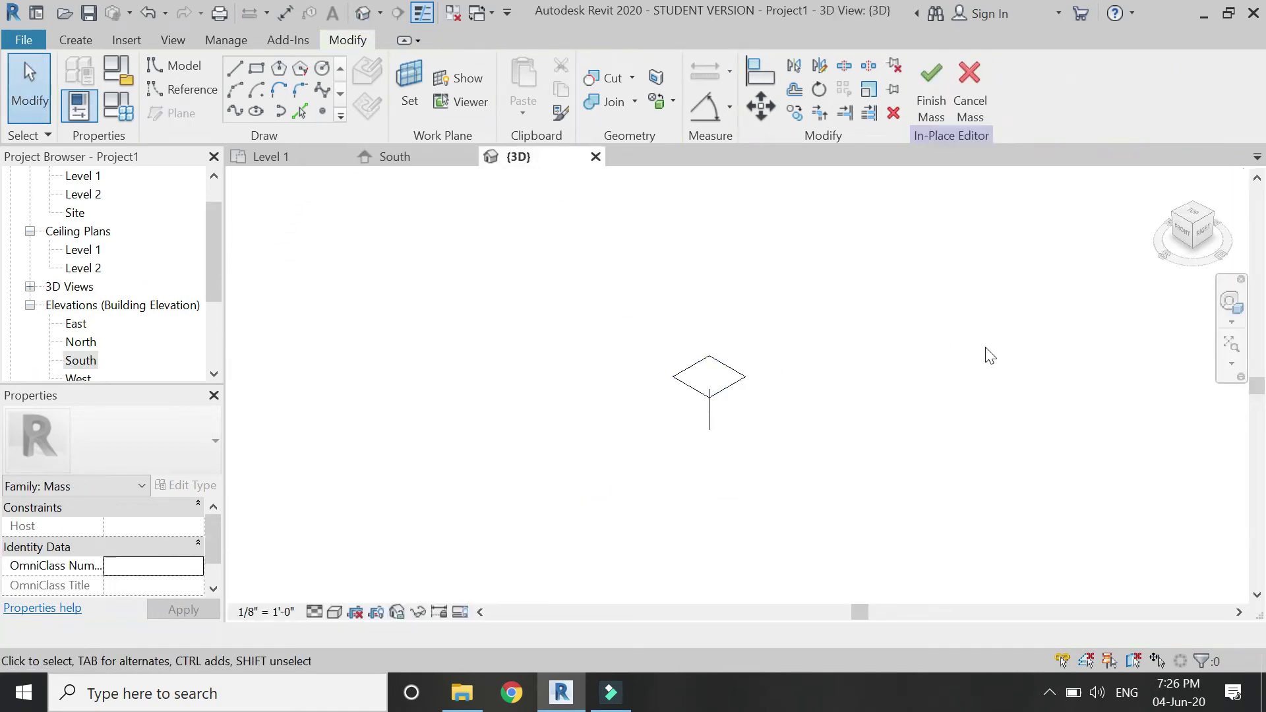
pyautogui.click(1231, 298)
pyautogui.moveTo(930, 379)
pyautogui.mouseDown()
pyautogui.moveTo(699, 366)
pyautogui.moveTo(681, 467)
pyautogui.moveTo(881, 441)
pyautogui.moveTo(936, 476)
pyautogui.moveTo(922, 451)
pyautogui.moveTo(559, 439)
pyautogui.moveTo(881, 467)
pyautogui.mouseUp()
pyautogui.press('Escape')
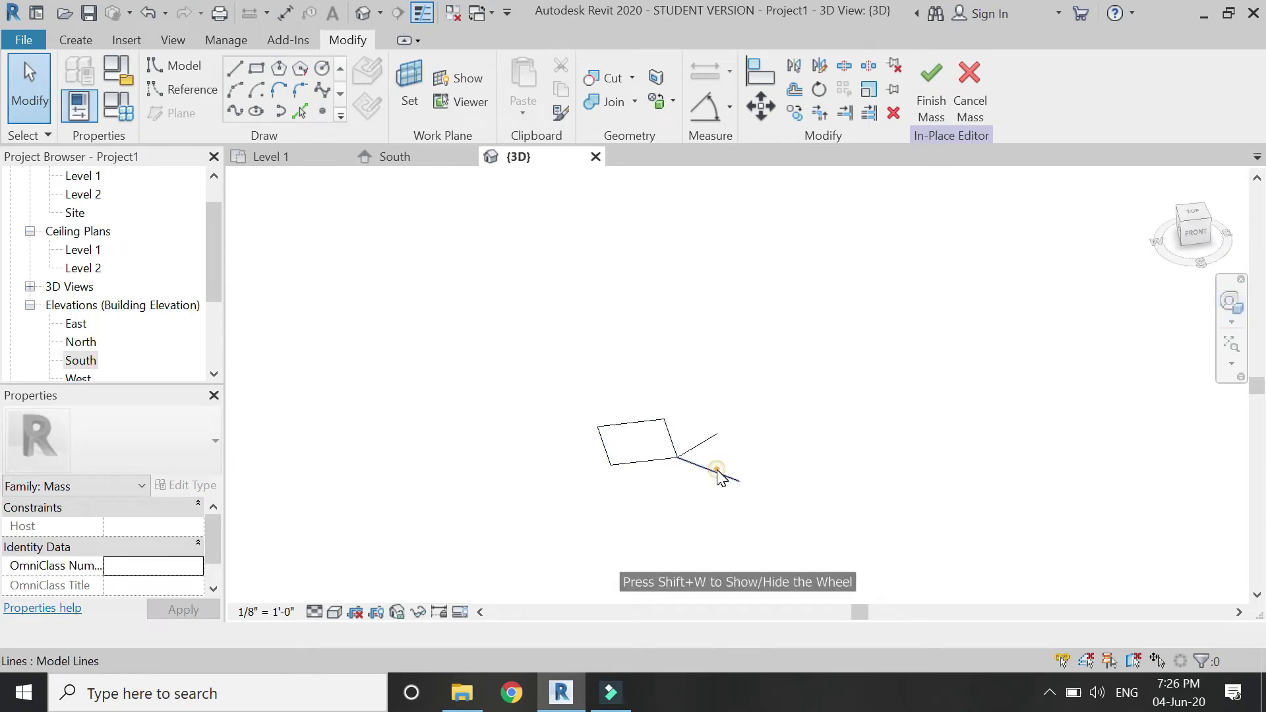
pyautogui.click(719, 475)
pyautogui.press('Delete')
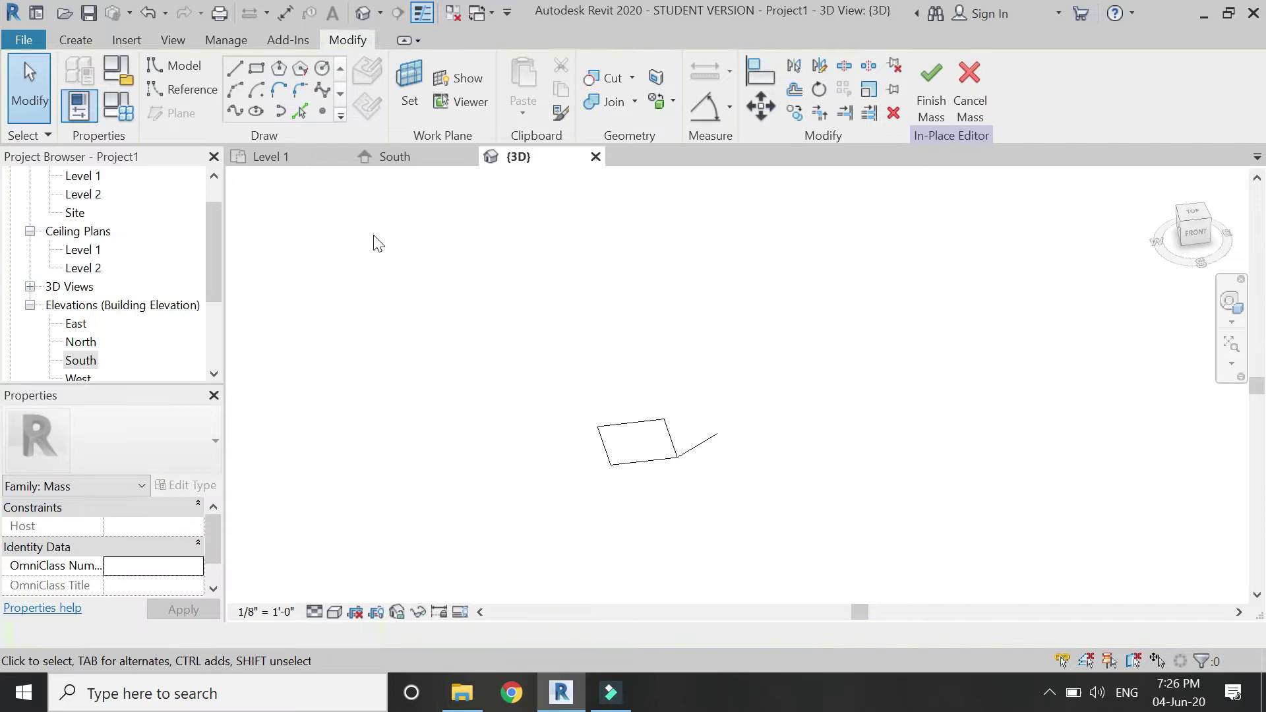
pyautogui.click(288, 158)
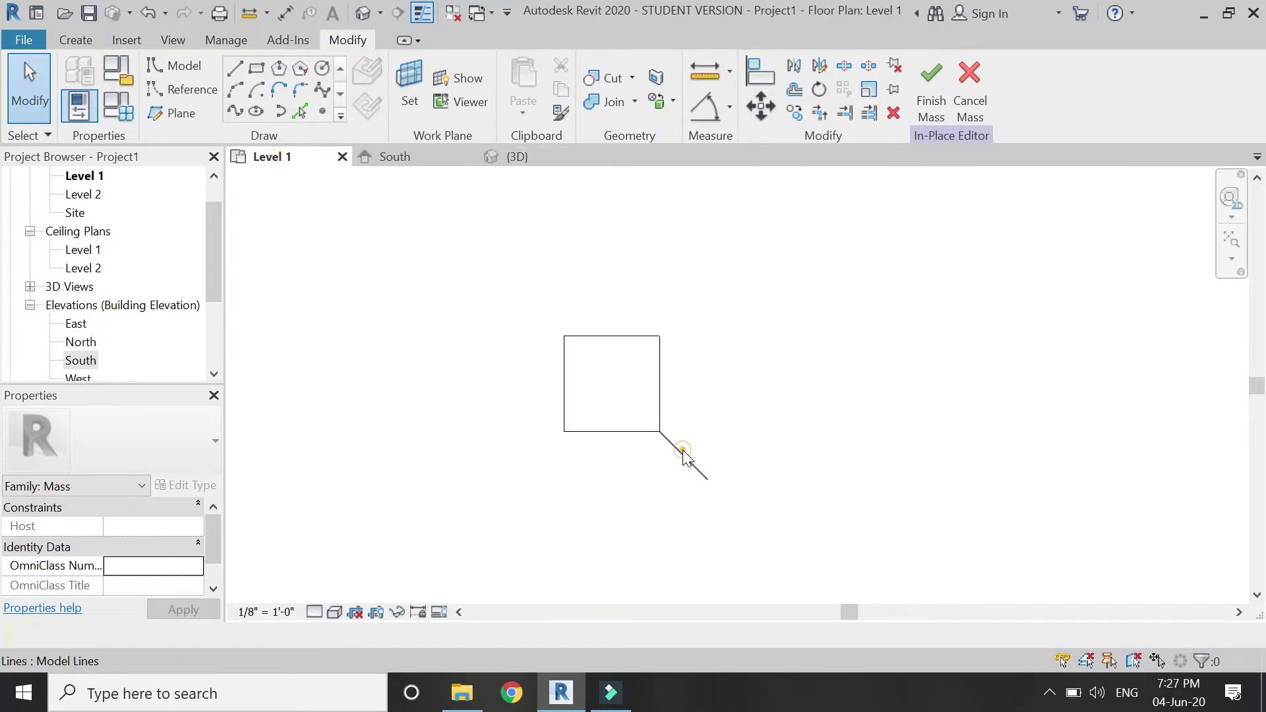
# Mirror the diagonal corner line about a horizontal axis through the square.
pyautogui.click(683, 455)
pyautogui.click(819, 68)
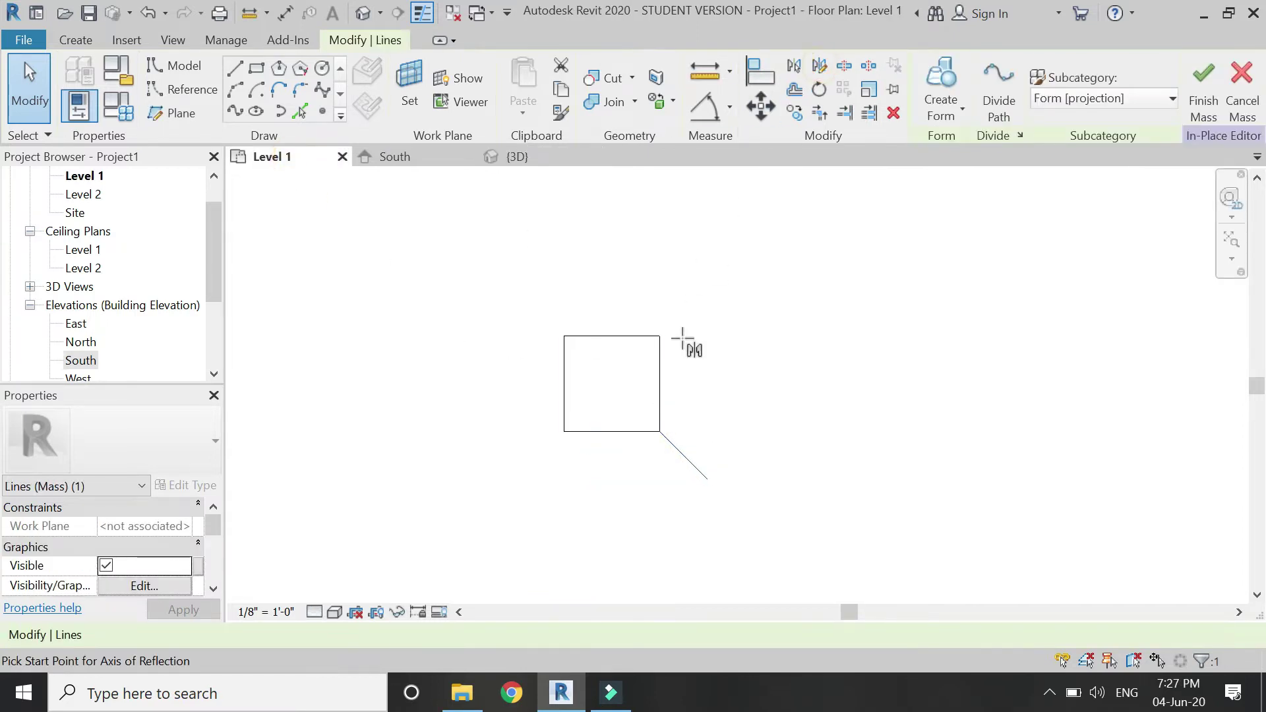
pyautogui.click(660, 384)
pyautogui.click(732, 385)
# Mirror both right-hand diagonals about a vertical axis to fill the left corners.
pyautogui.moveTo(794, 244); pyautogui.dragTo(695, 512)
pyautogui.click(793, 65)
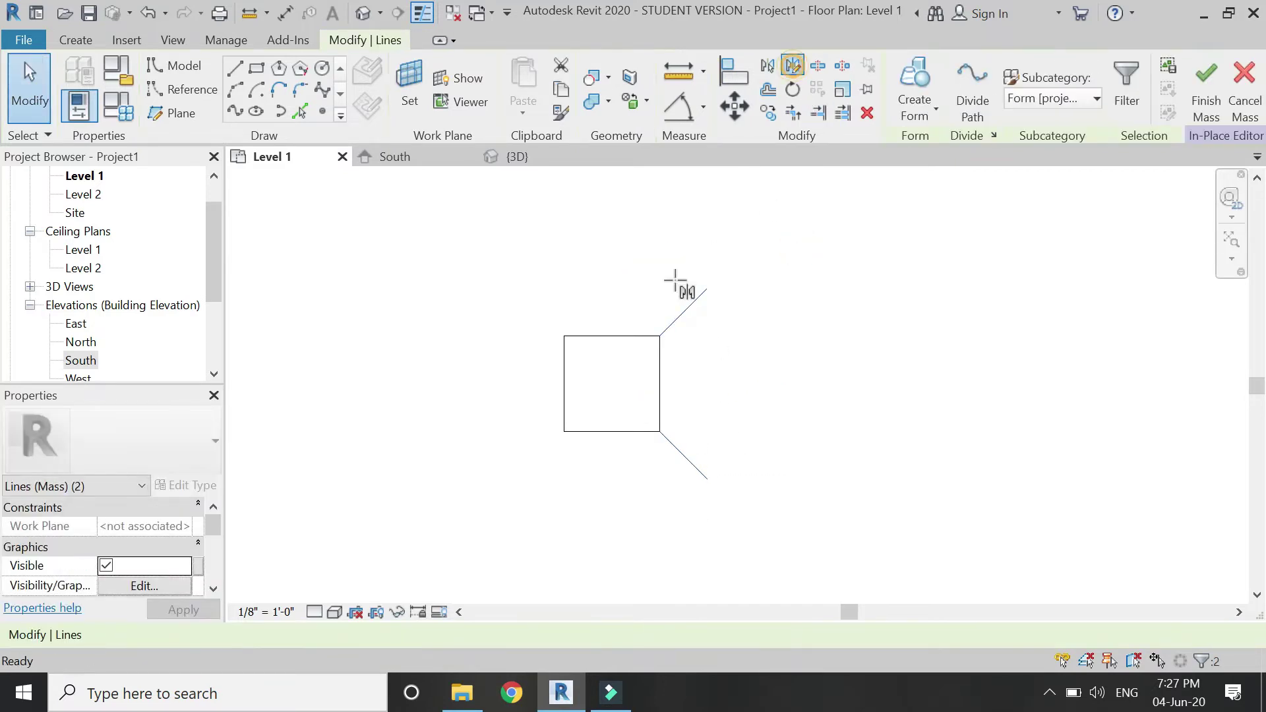
pyautogui.click(612, 337)
pyautogui.click(615, 307)
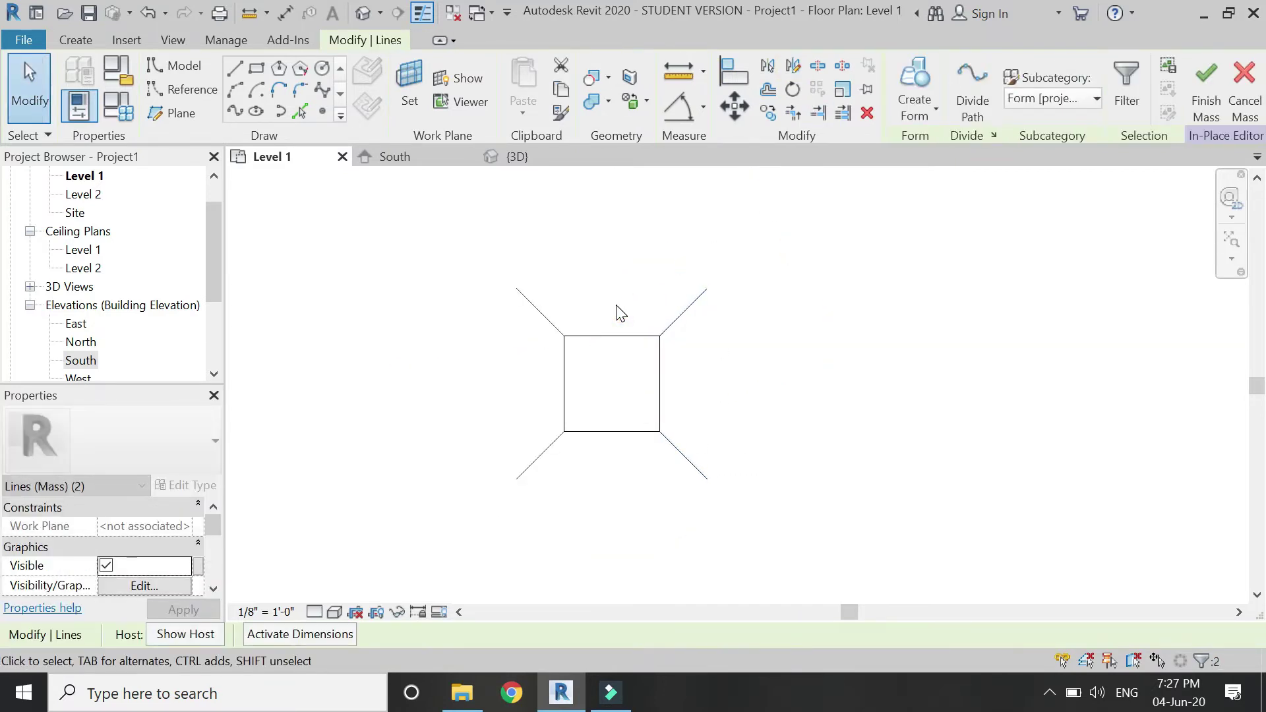
pyautogui.press('Escape')
pyautogui.click(508, 157)
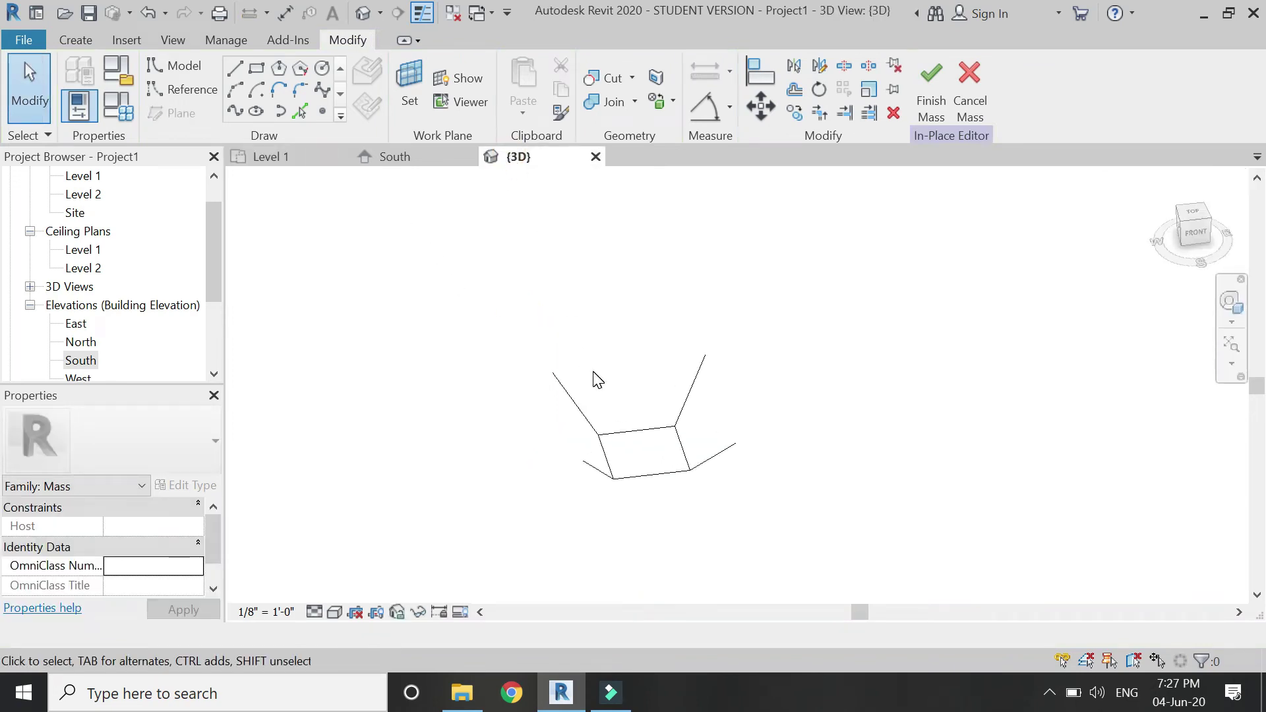
pyautogui.press('Tab')
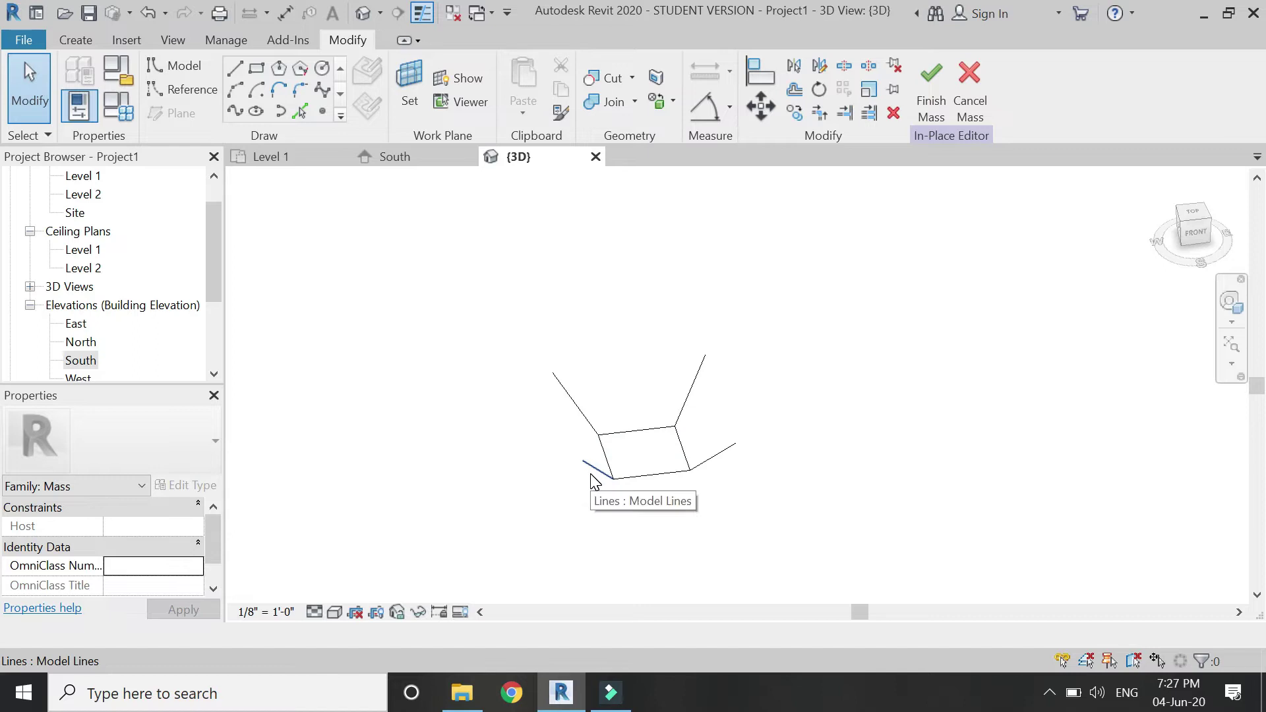
pyautogui.click(296, 158)
pyautogui.scroll(-1, 518, 322)
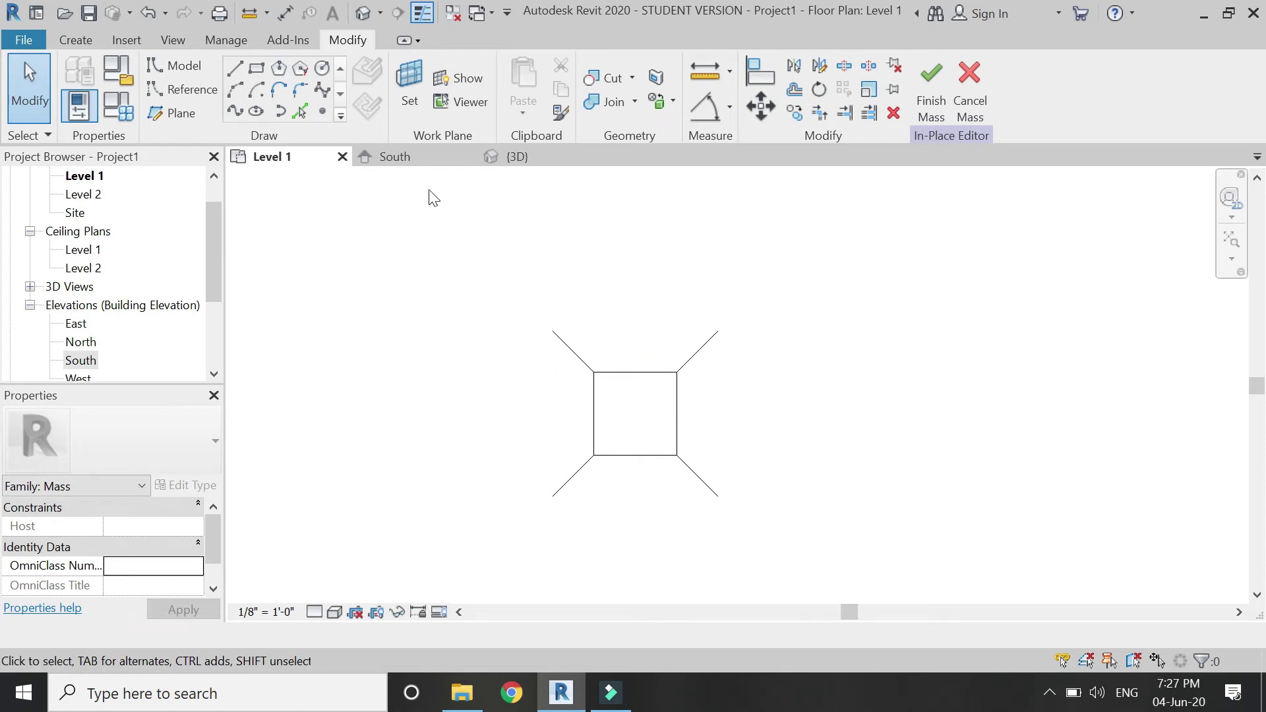
# Place eight reference points where the extended square edges meet the diagonals, two per side.
pyautogui.click(321, 114)
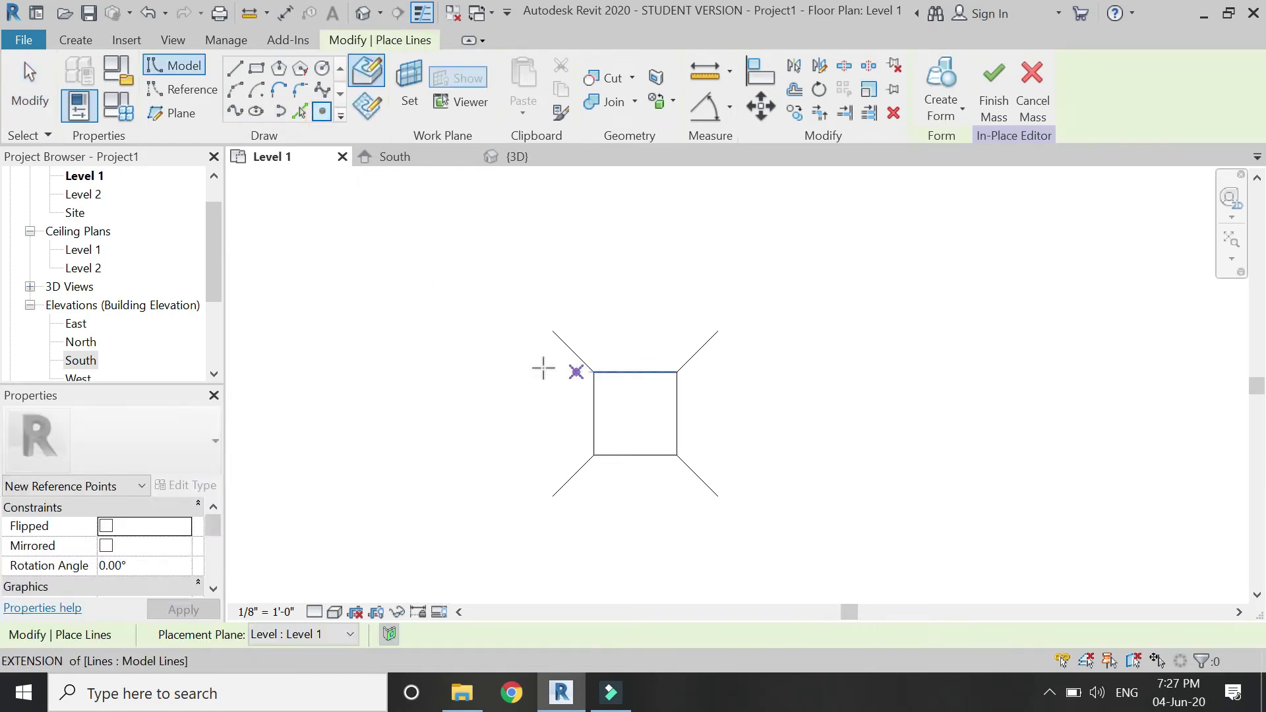
pyautogui.click(512, 369)
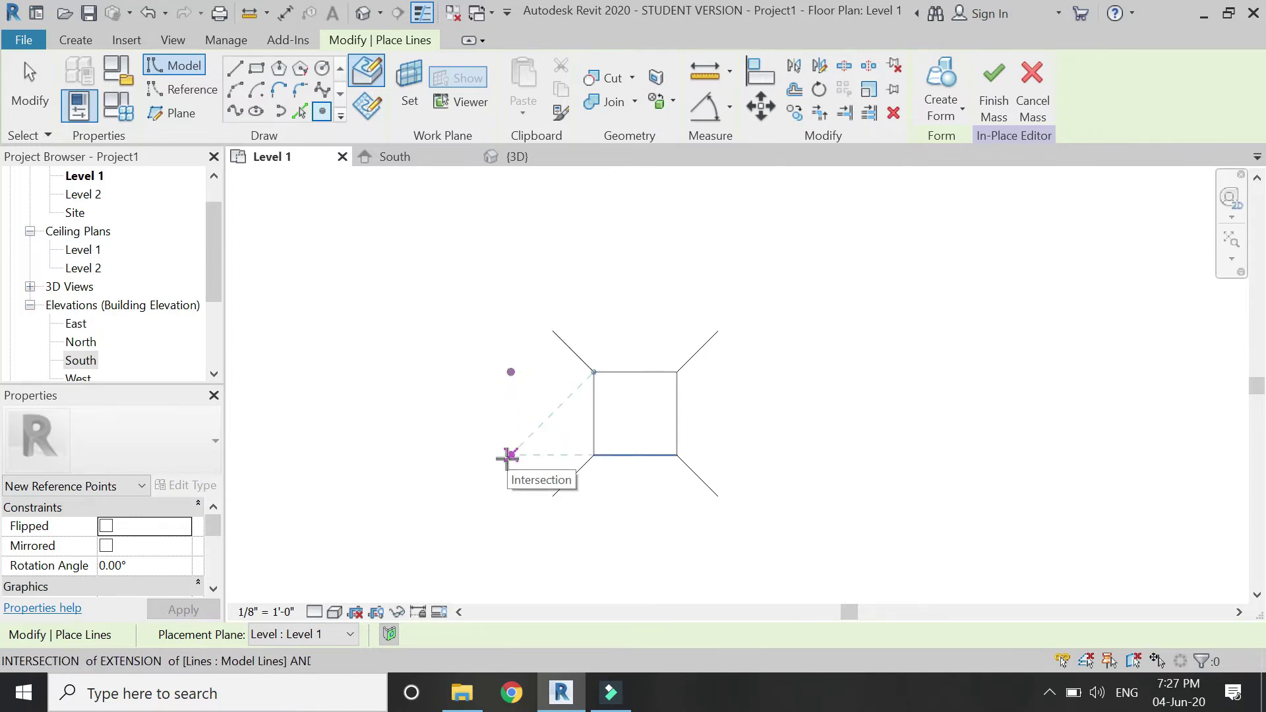
pyautogui.click(509, 455)
pyautogui.click(596, 540)
pyautogui.click(677, 538)
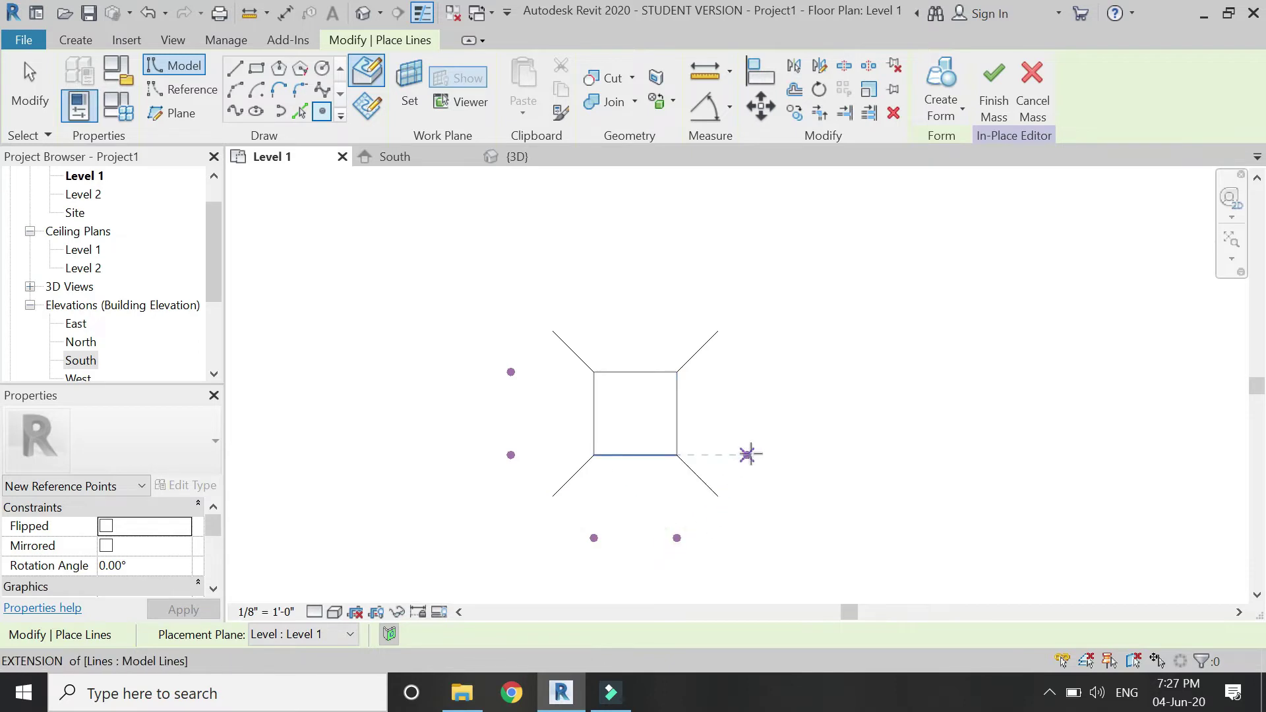
pyautogui.click(760, 455)
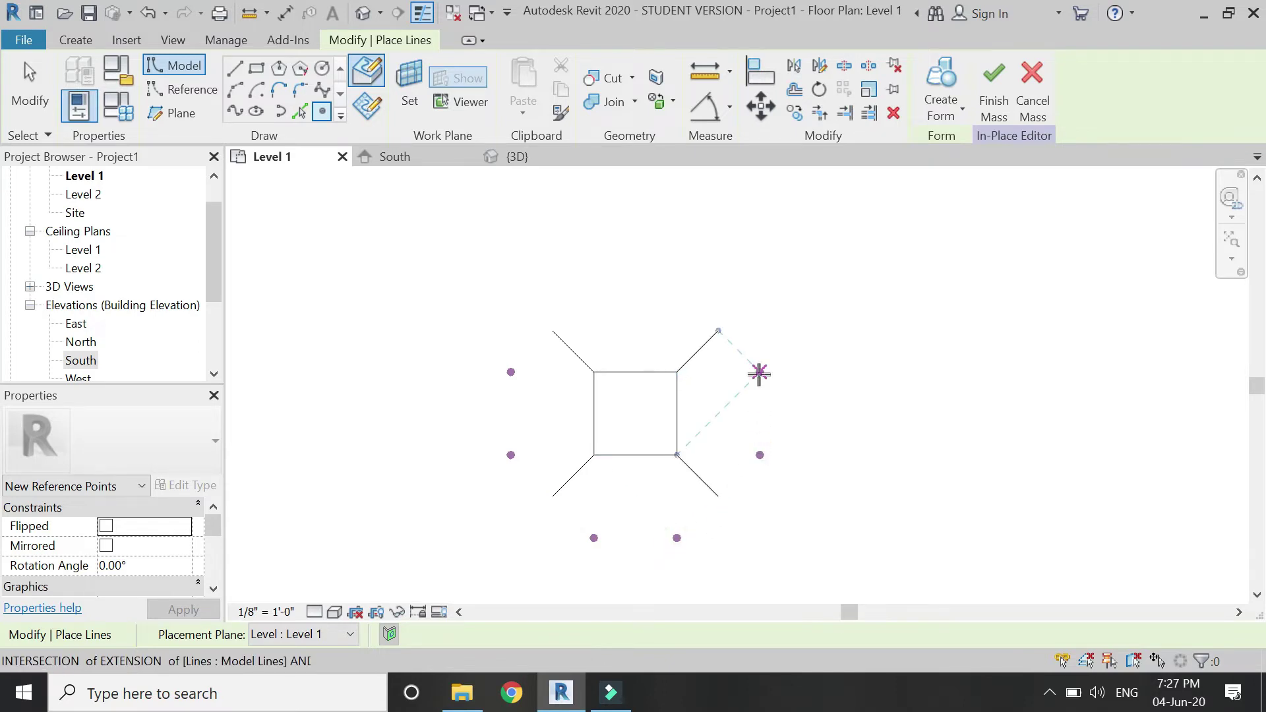
pyautogui.click(759, 373)
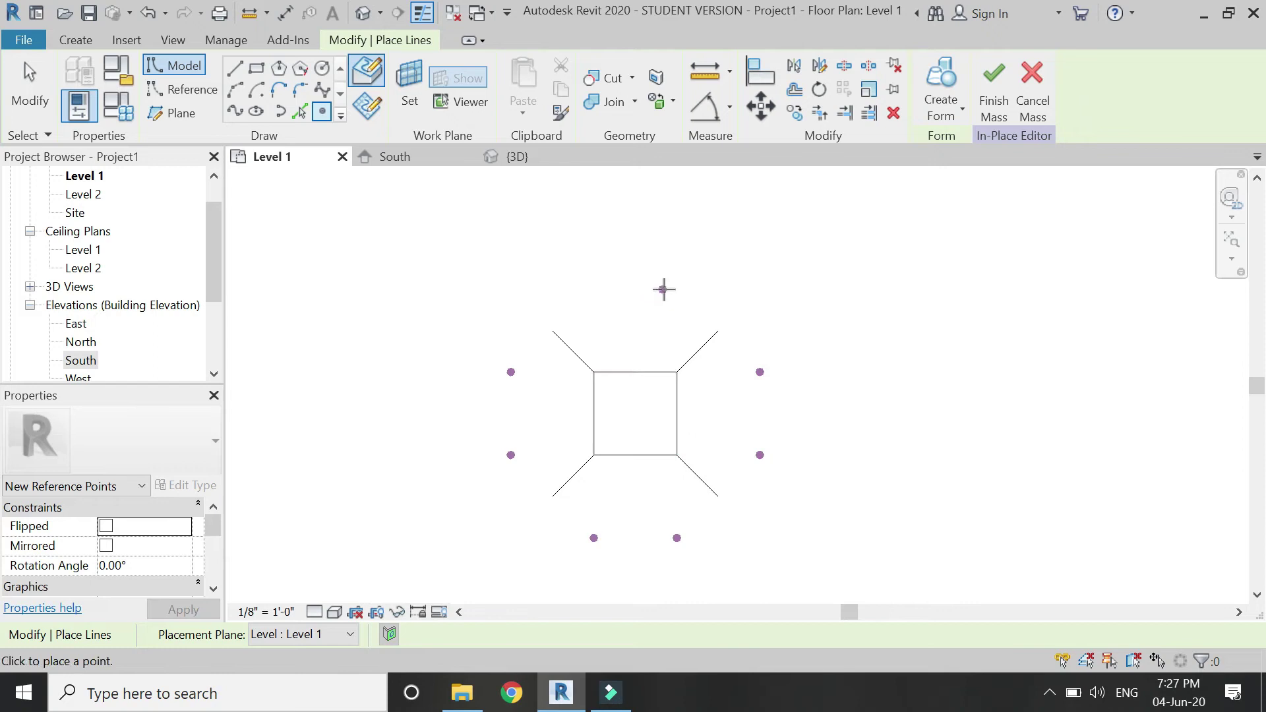
pyautogui.click(677, 289)
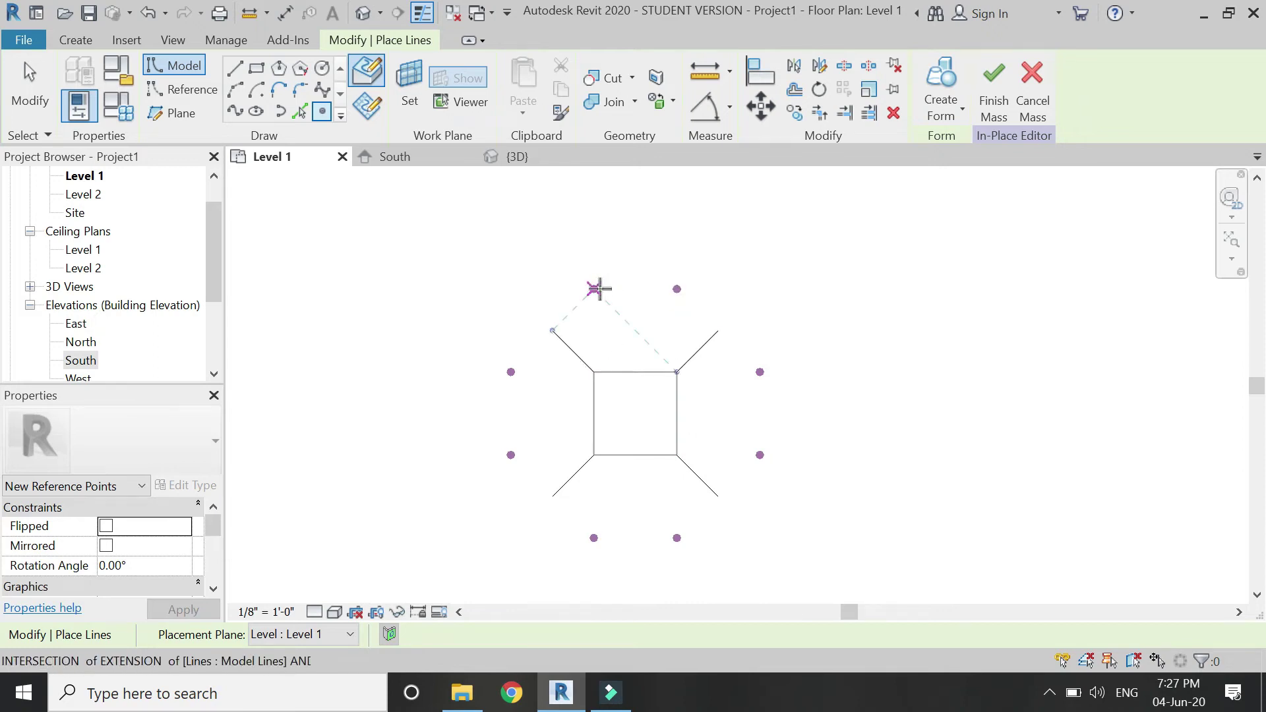
pyautogui.click(596, 288)
pyautogui.press('Escape')
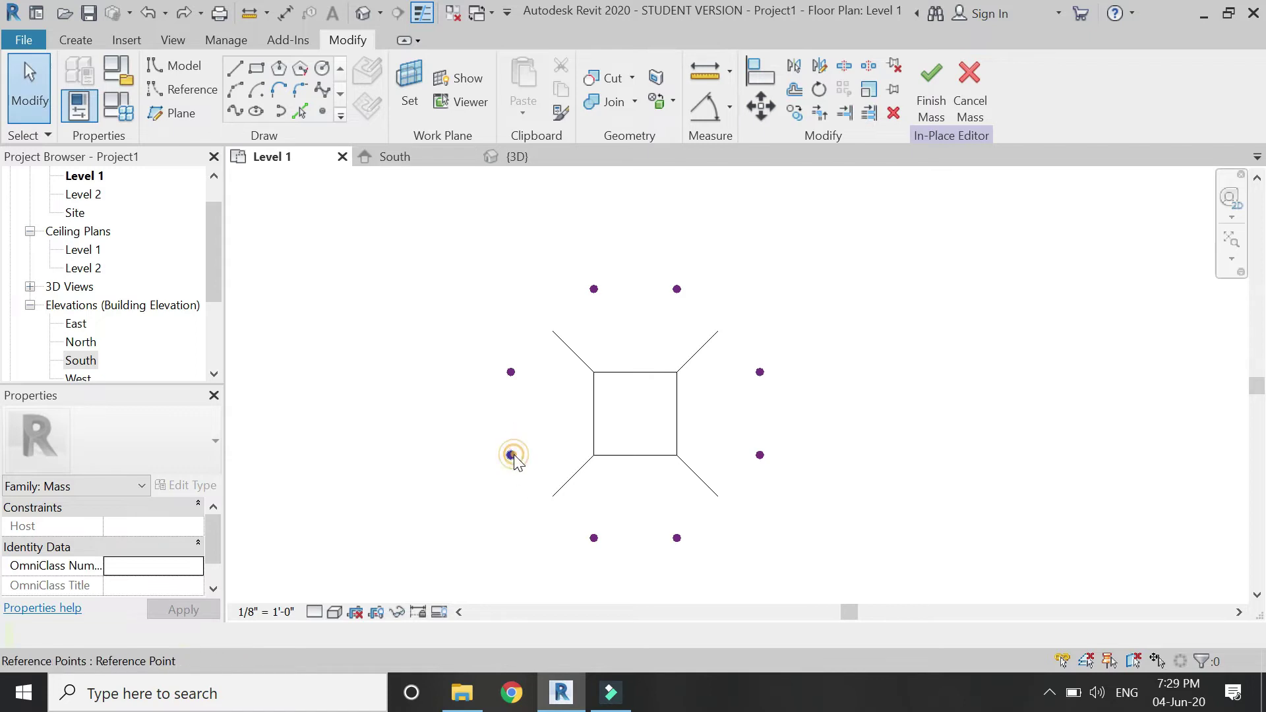
# Drag the lower-left reference point upward in the South elevation.
pyautogui.click(512, 455)
pyautogui.click(407, 160)
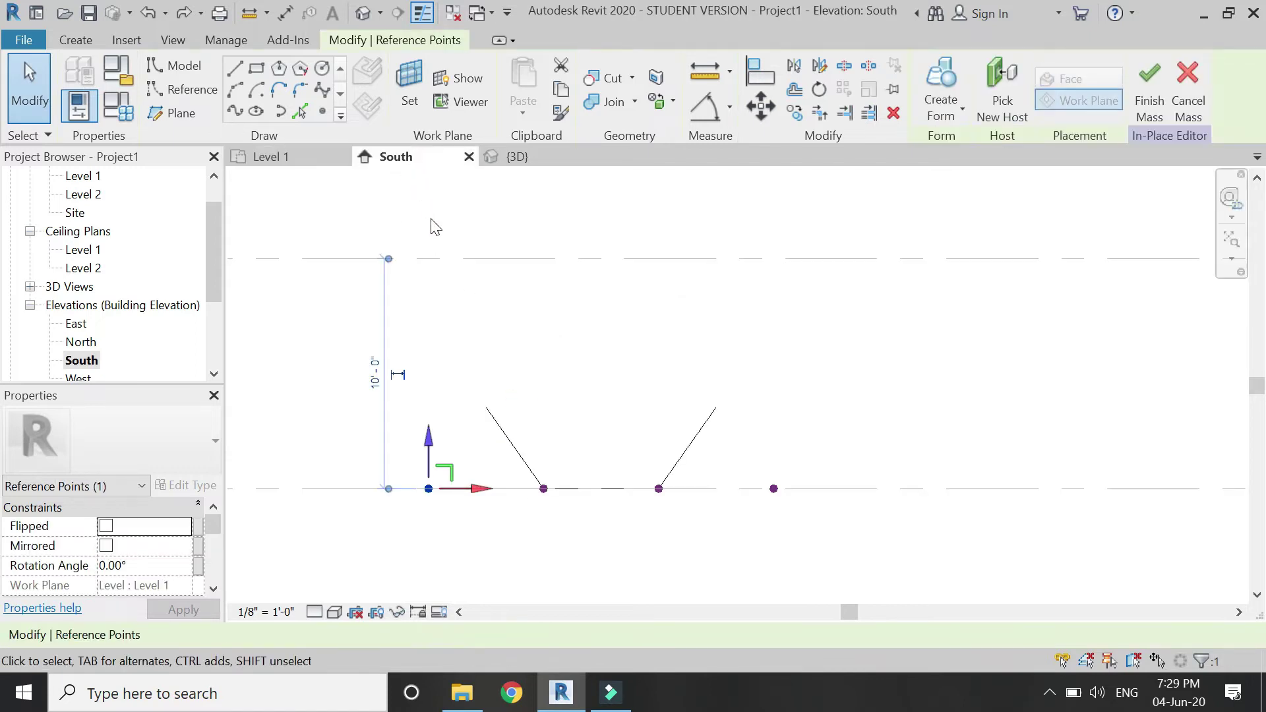
pyautogui.moveTo(429, 438); pyautogui.dragTo(440, 287)
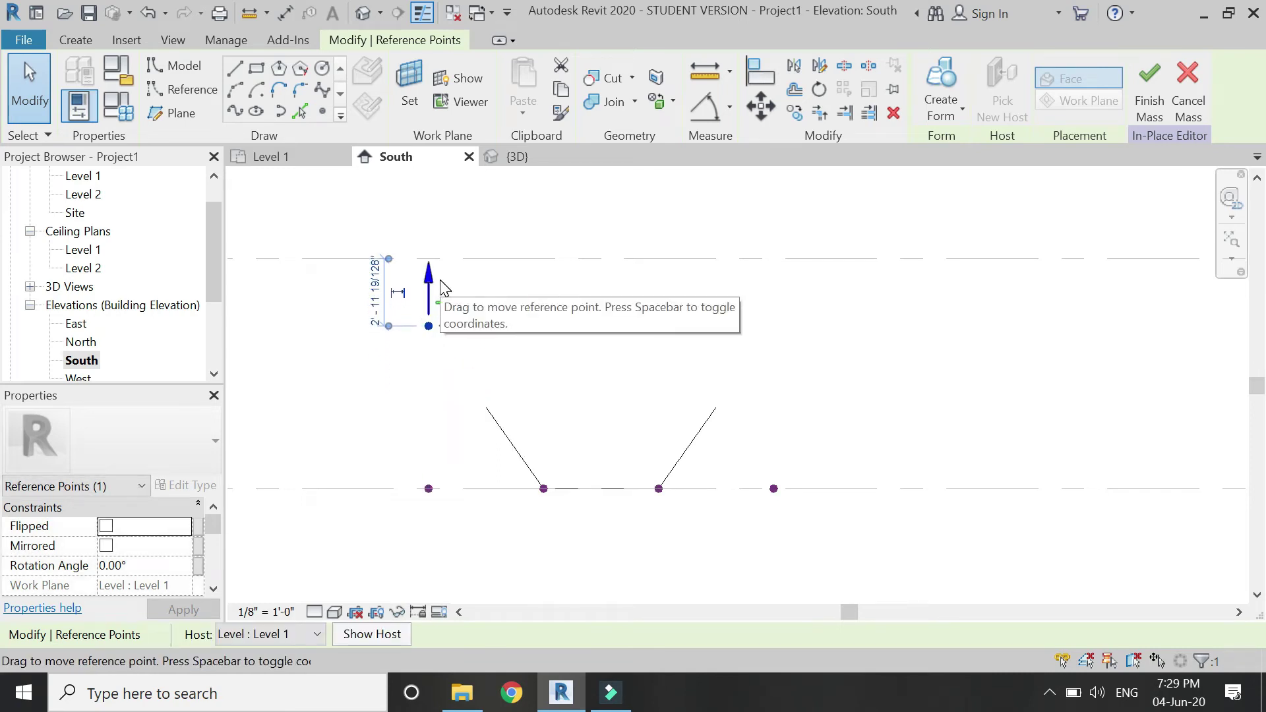
pyautogui.click(444, 435)
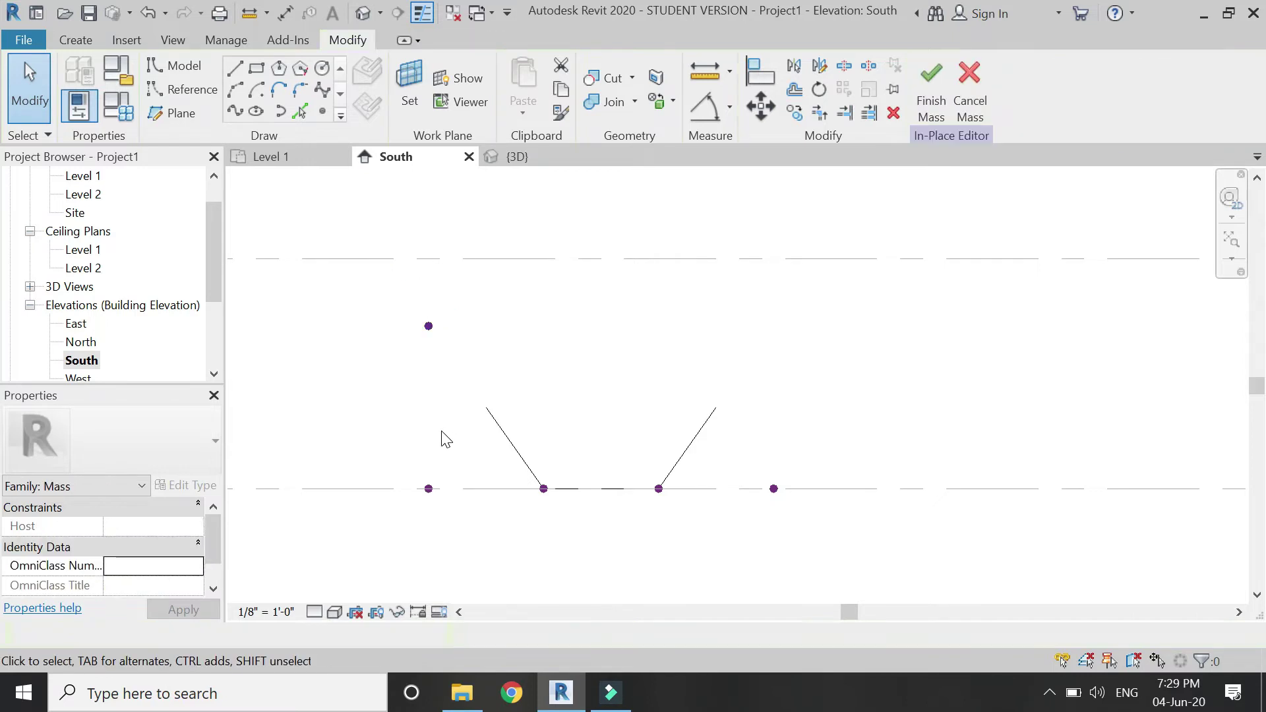
# Select the ring of reference points and Move them straight up to the upper level.
pyautogui.click(323, 157)
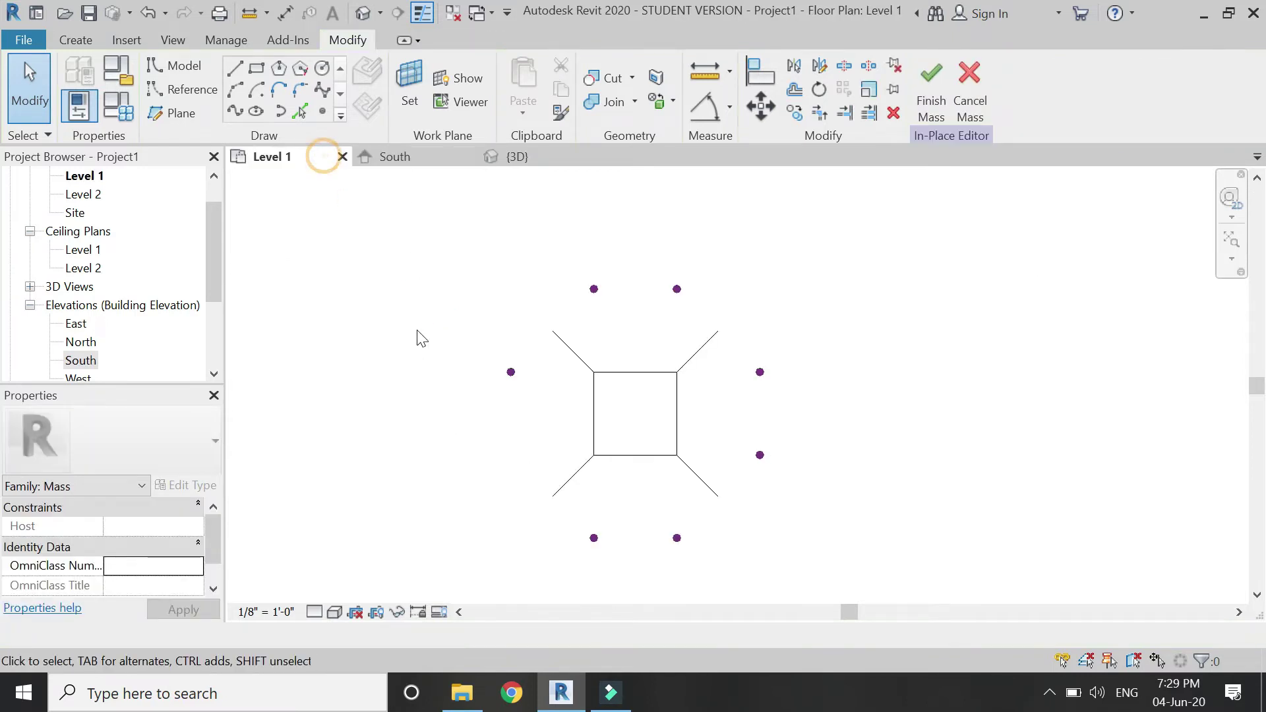
pyautogui.moveTo(533, 356); pyautogui.dragTo(489, 387)
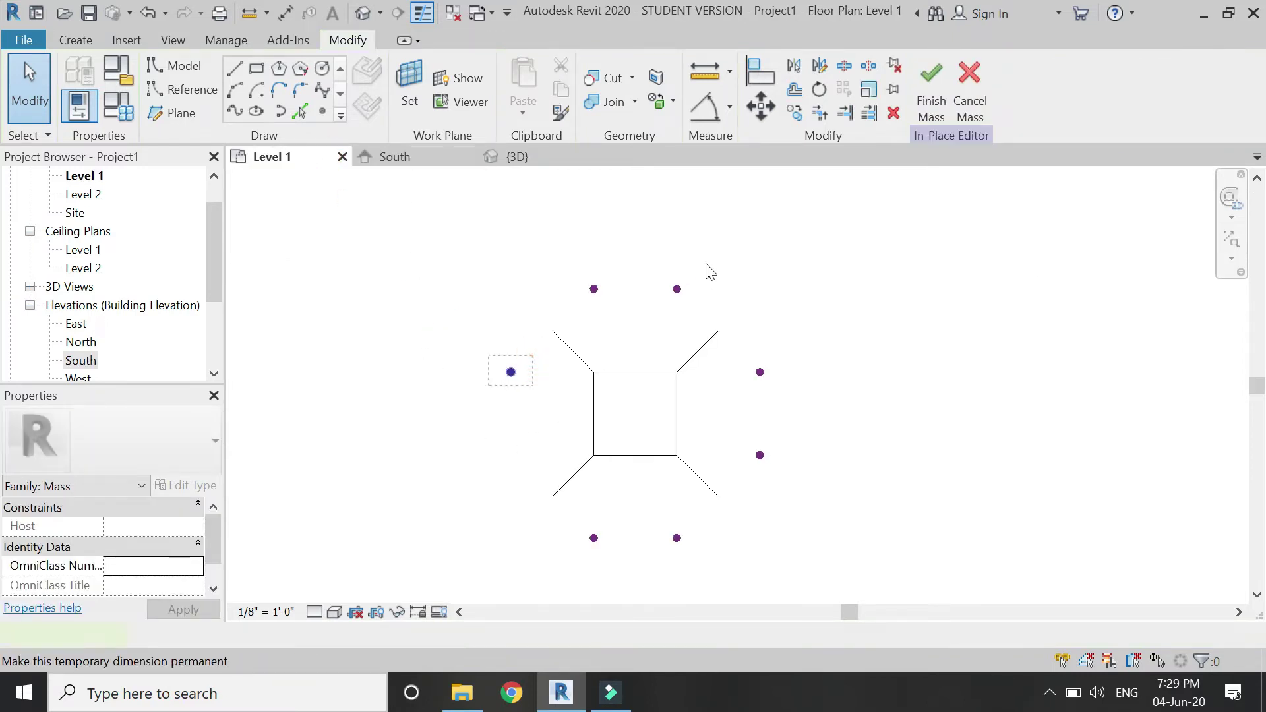
pyautogui.moveTo(708, 257); pyautogui.dragTo(584, 296)
pyautogui.keyDown('ctrl'); pyautogui.moveTo(811, 331); pyautogui.dragTo(750, 482); pyautogui.keyUp('ctrl')
pyautogui.keyDown('ctrl'); pyautogui.moveTo(707, 577); pyautogui.dragTo(557, 529); pyautogui.keyUp('ctrl')
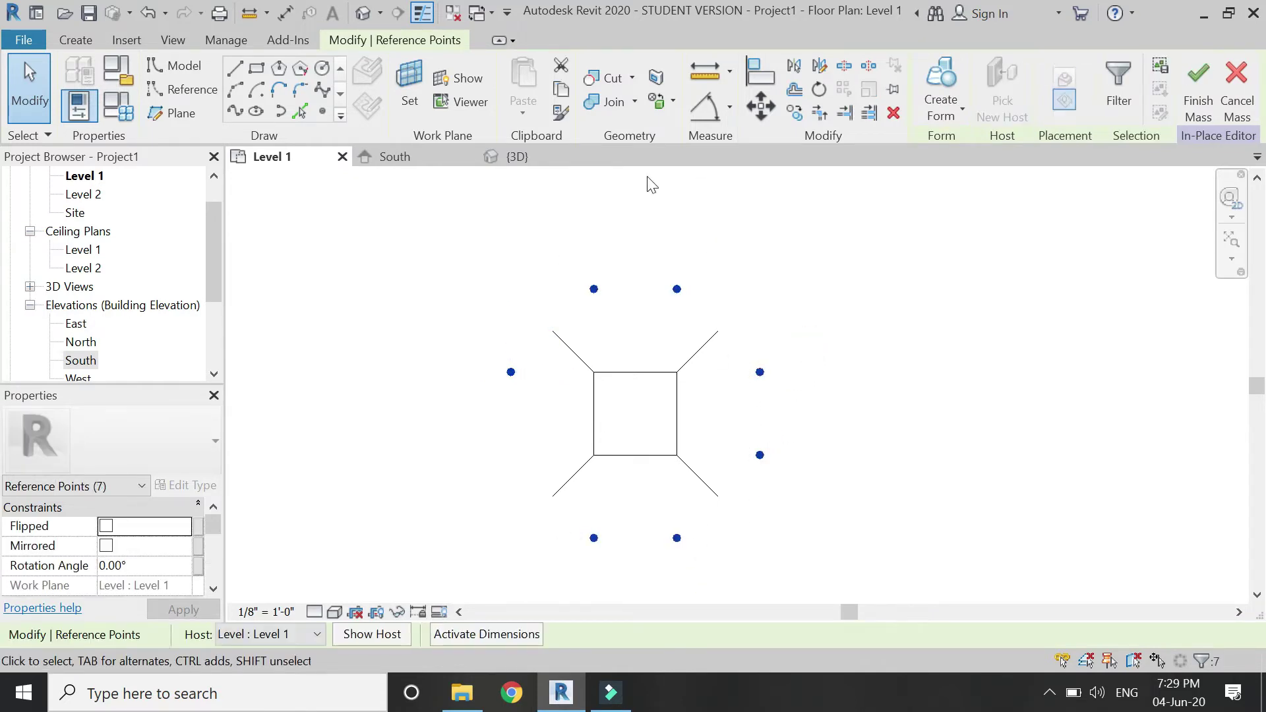
pyautogui.click(424, 159)
pyautogui.click(761, 108)
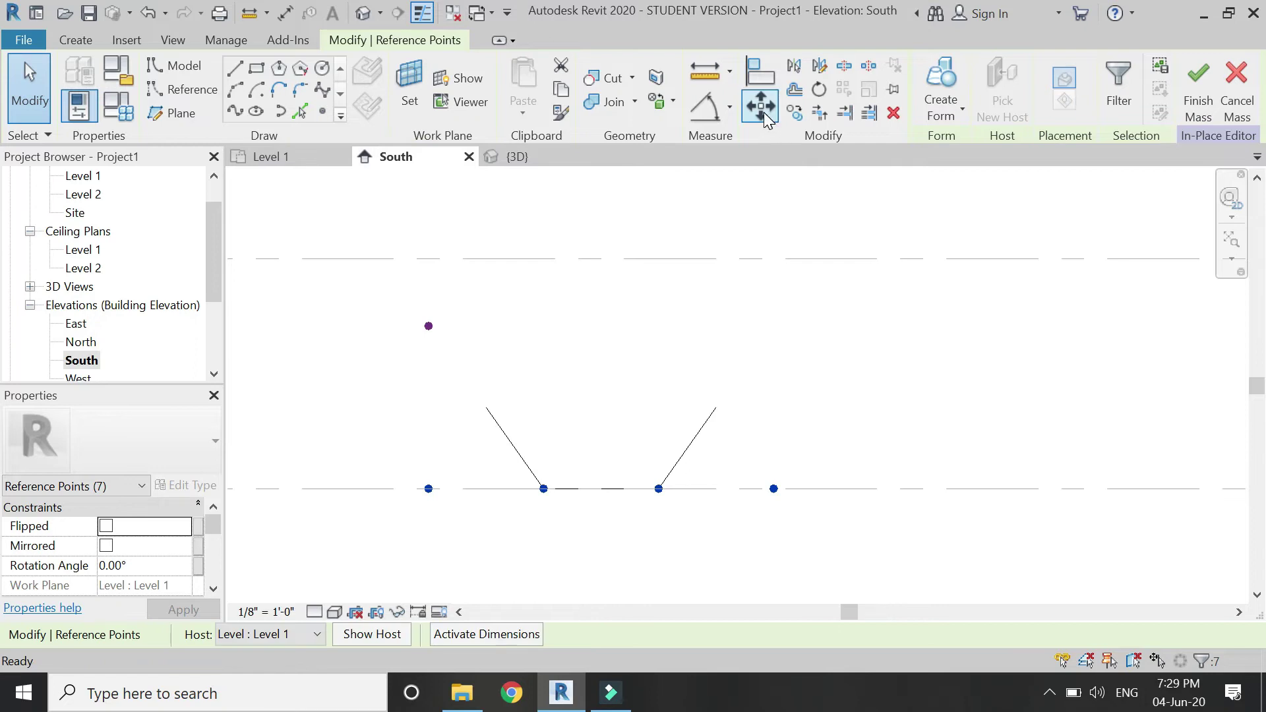
pyautogui.click(429, 488)
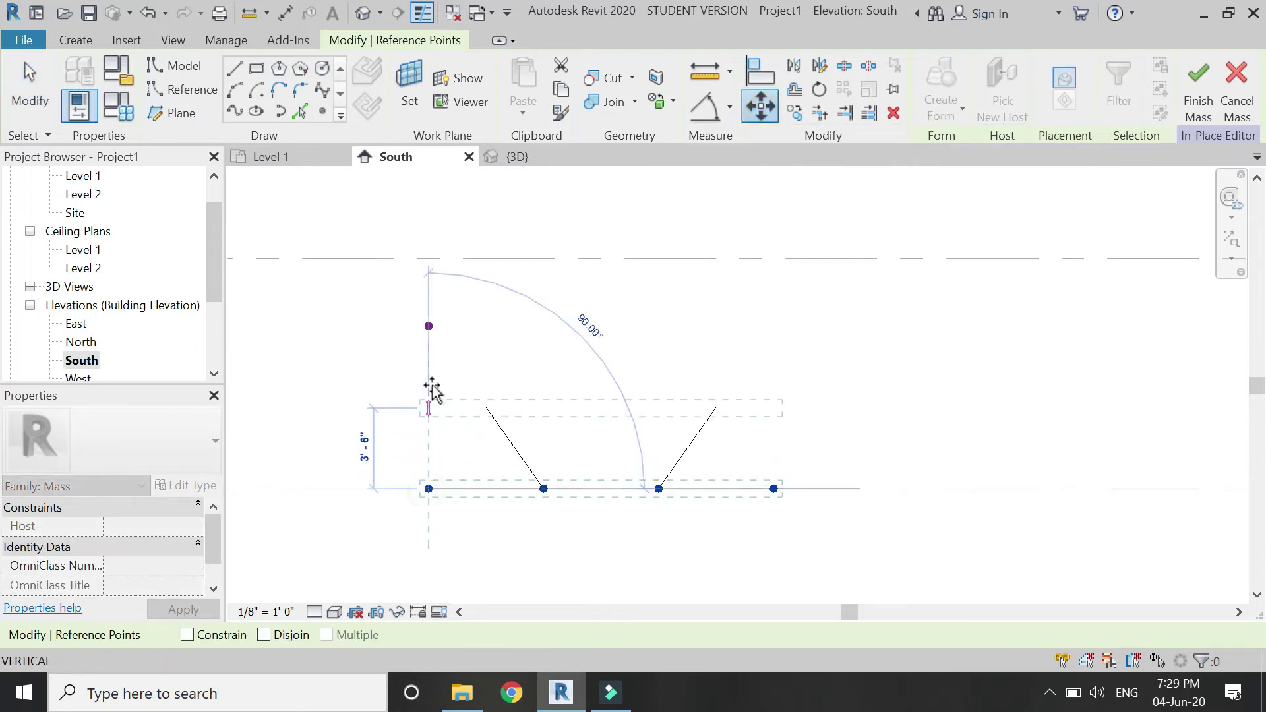
pyautogui.click(432, 327)
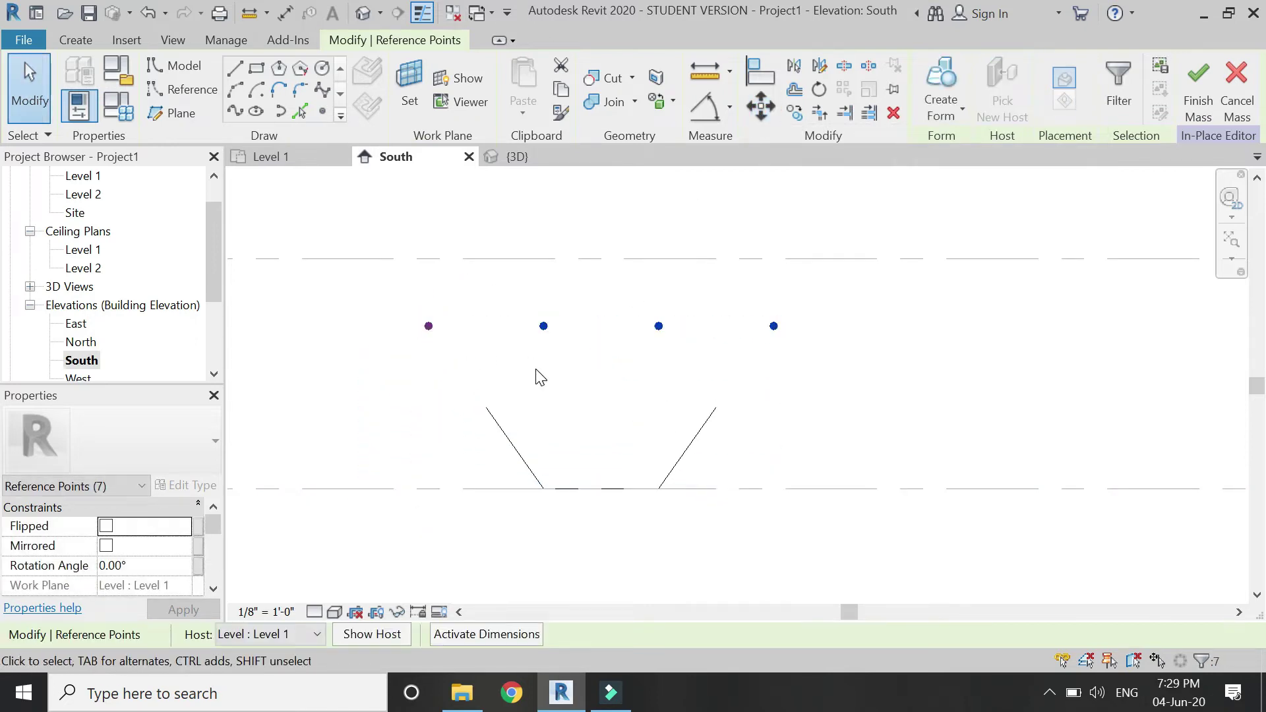
pyautogui.press('Escape')
# In 3D, chain model lines between the raised reference points around the hexagonal faces, ending at the base corner.
pyautogui.click(516, 158)
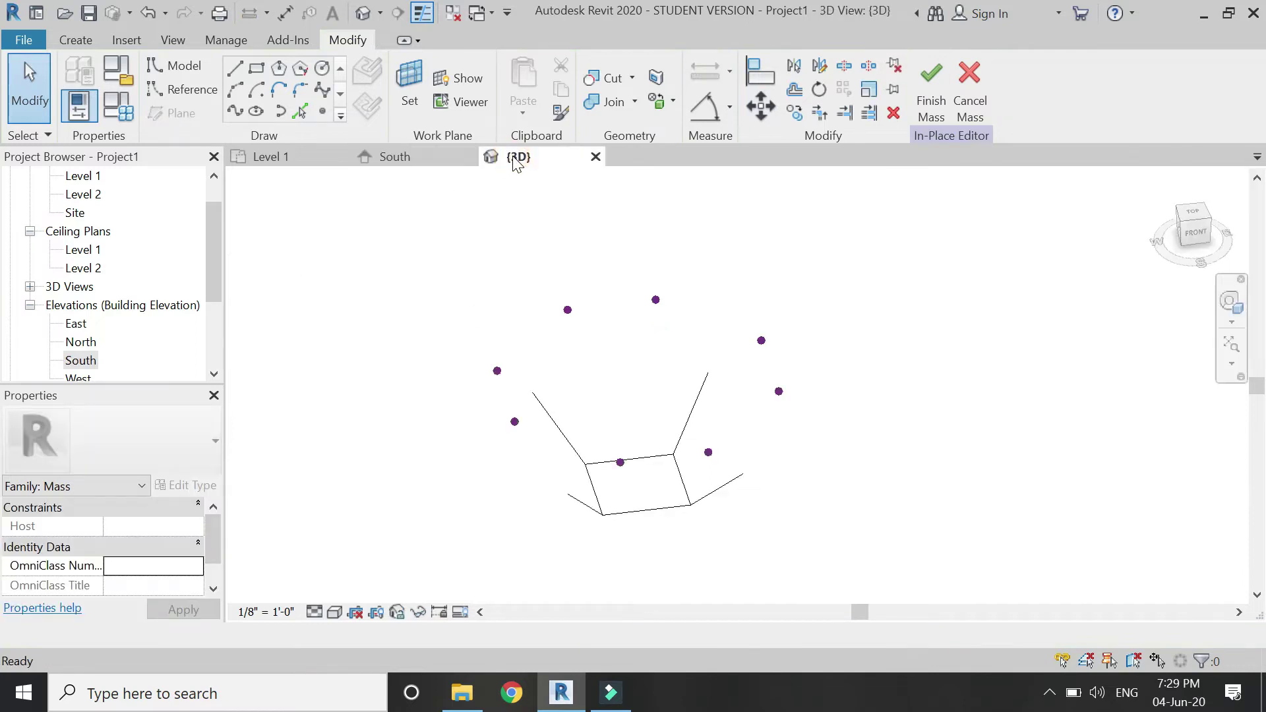
pyautogui.scroll(2, 745, 385)
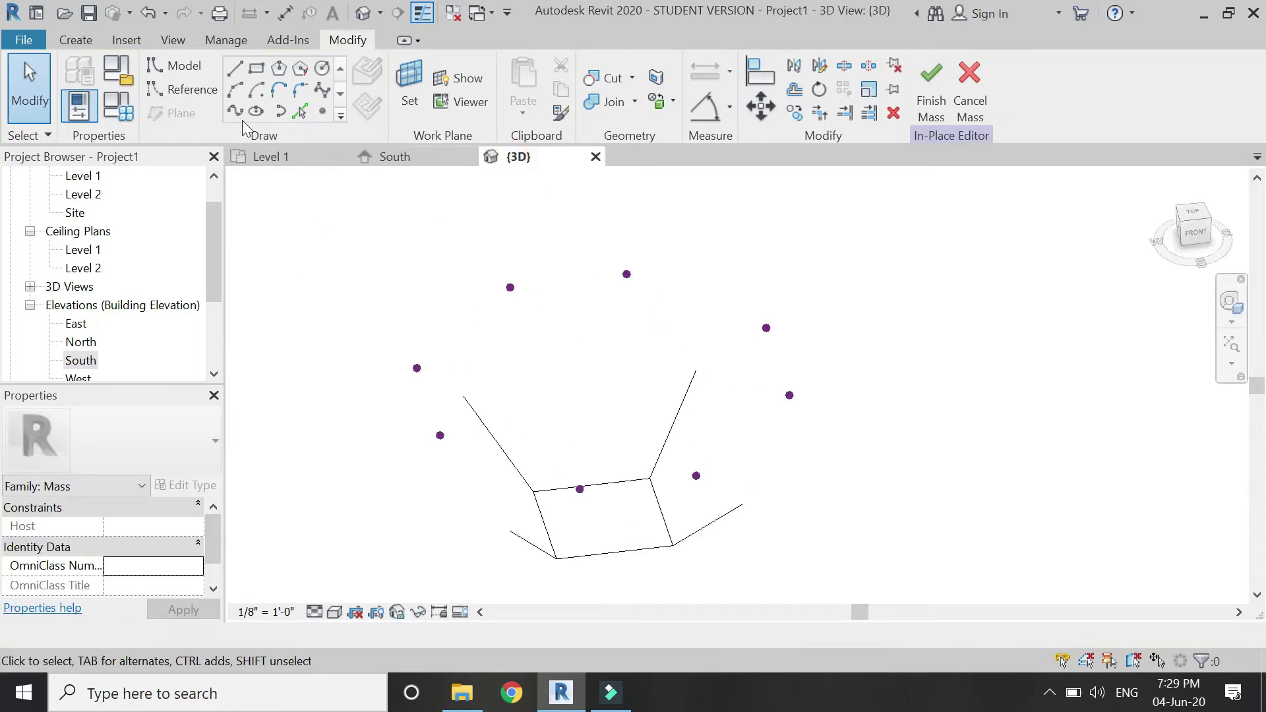
pyautogui.click(239, 73)
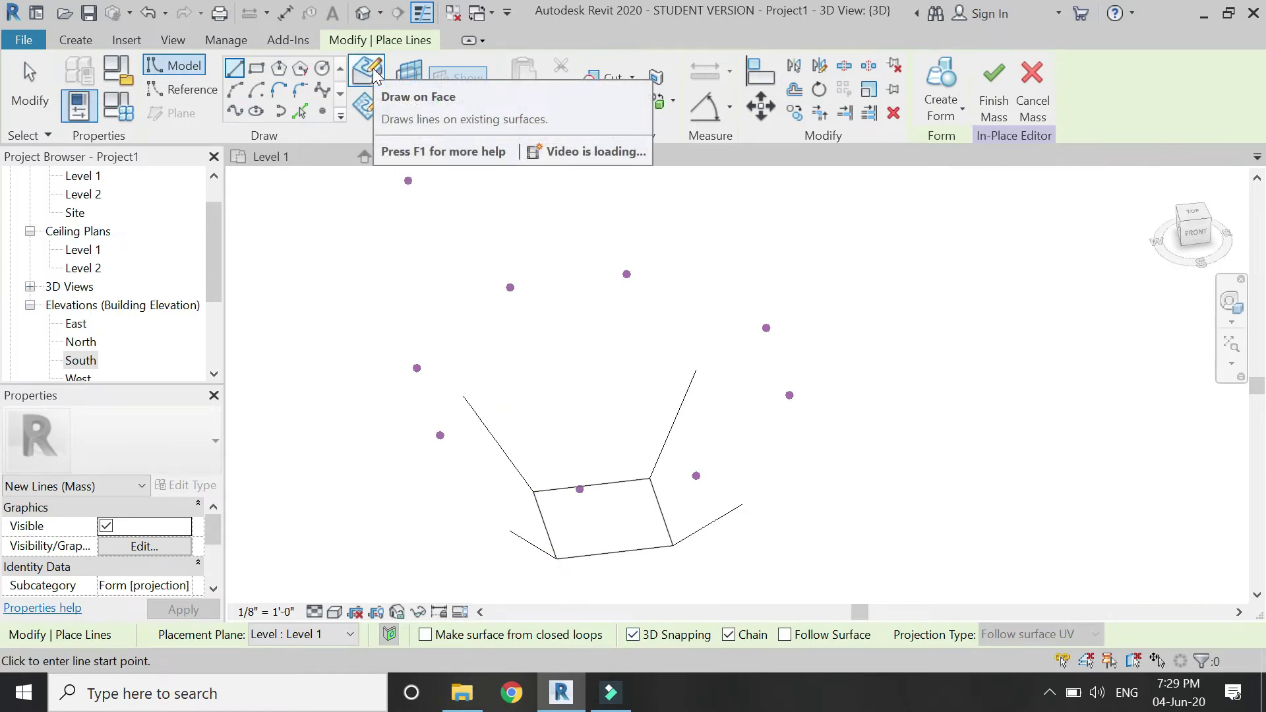
pyautogui.click(416, 368)
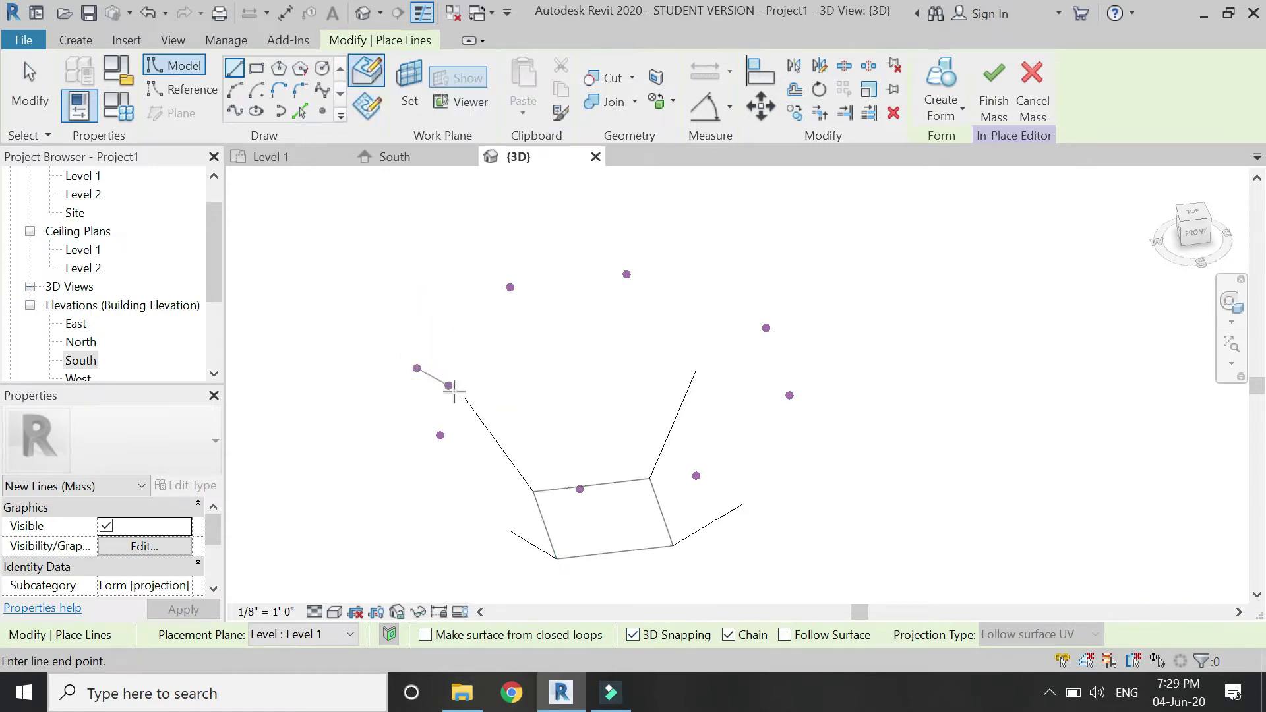
pyautogui.click(464, 396)
pyautogui.click(510, 287)
pyautogui.click(696, 369)
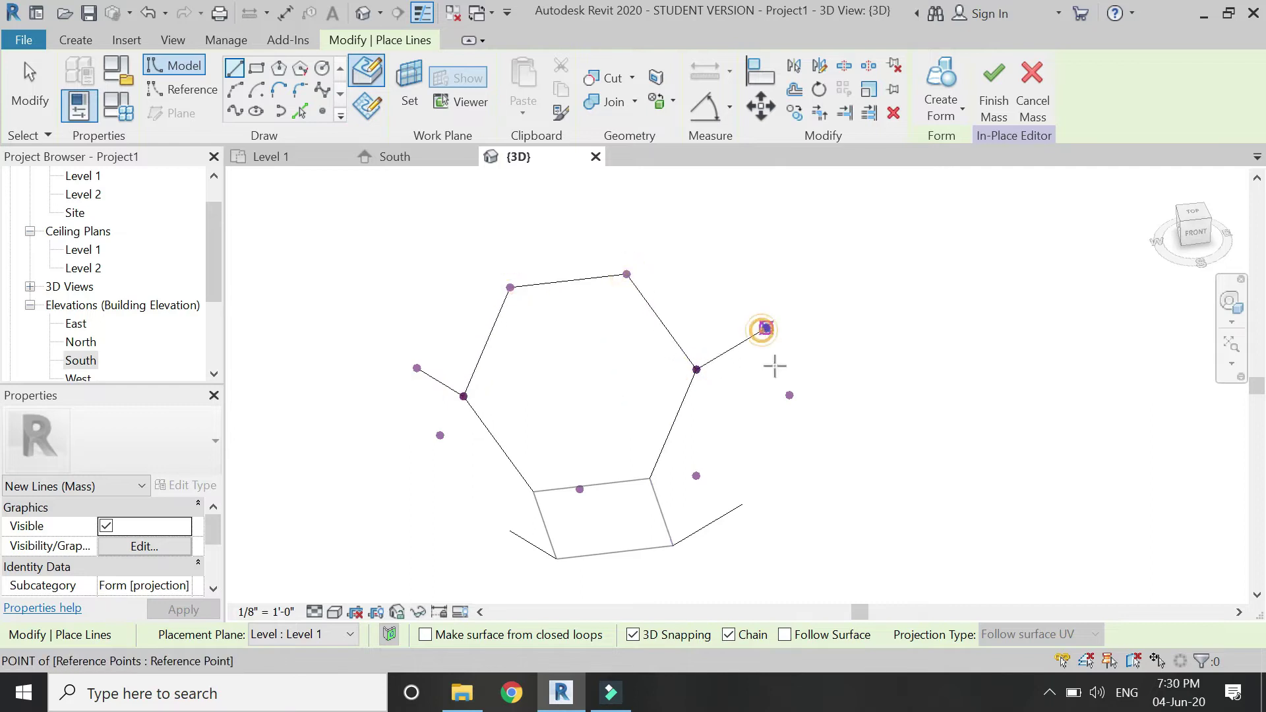
pyautogui.click(790, 394)
pyautogui.click(743, 503)
pyautogui.click(697, 476)
pyautogui.click(578, 511)
pyautogui.click(515, 531)
pyautogui.press('Escape')
pyautogui.press('Escape')
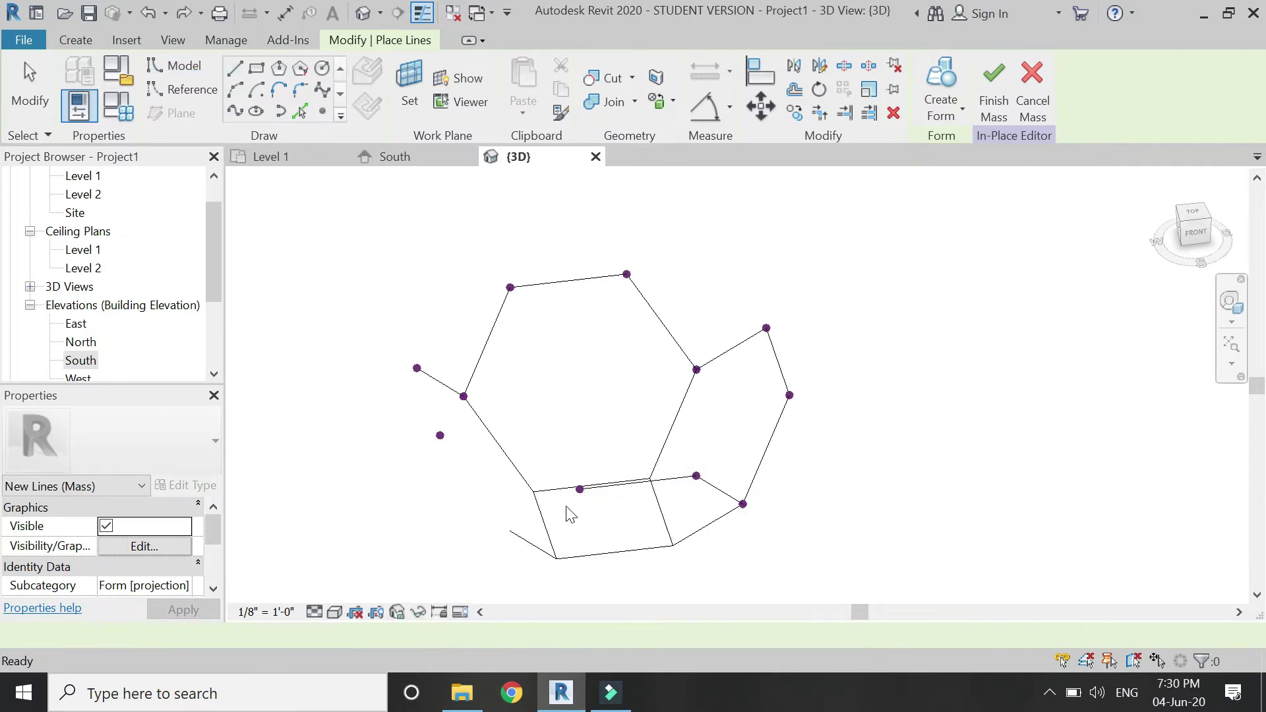
# Draw a second model-line chain from the base corner back up to the starting raised point.
pyautogui.press('Return')
pyautogui.click(510, 530)
pyautogui.click(440, 435)
pyautogui.click(415, 368)
pyautogui.press('Escape')
pyautogui.press('Escape')
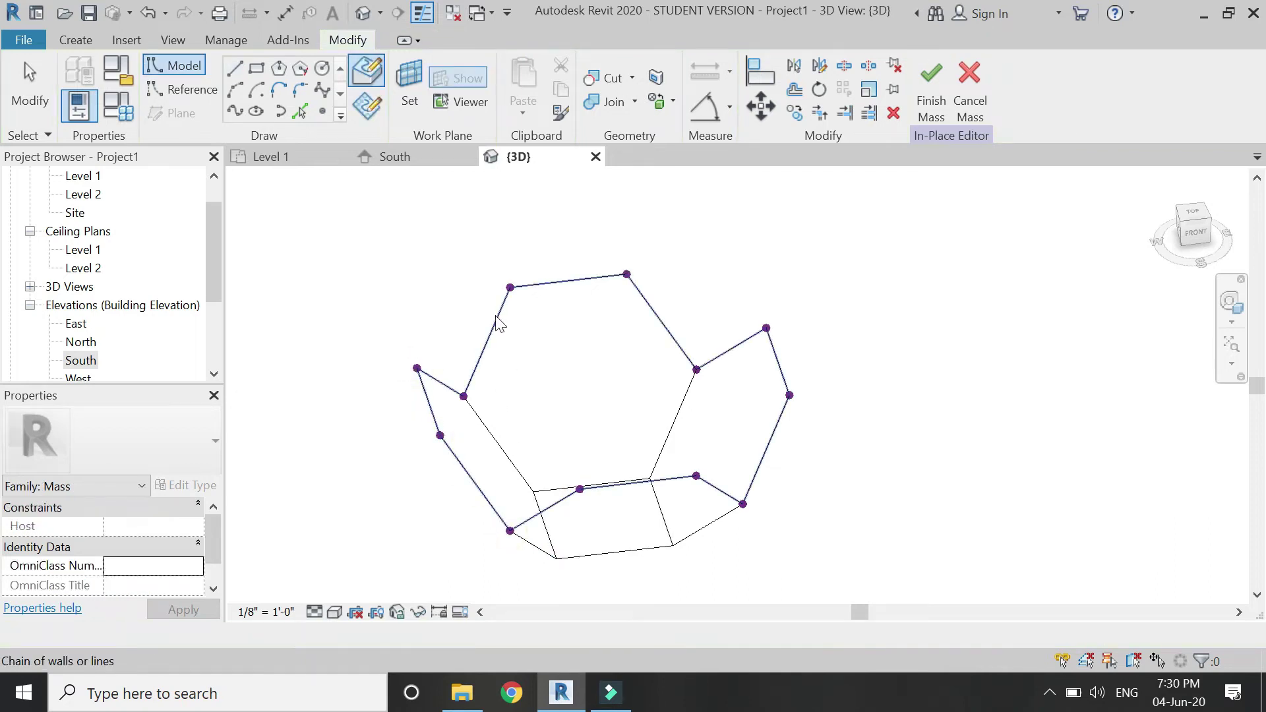
pyautogui.click(496, 319)
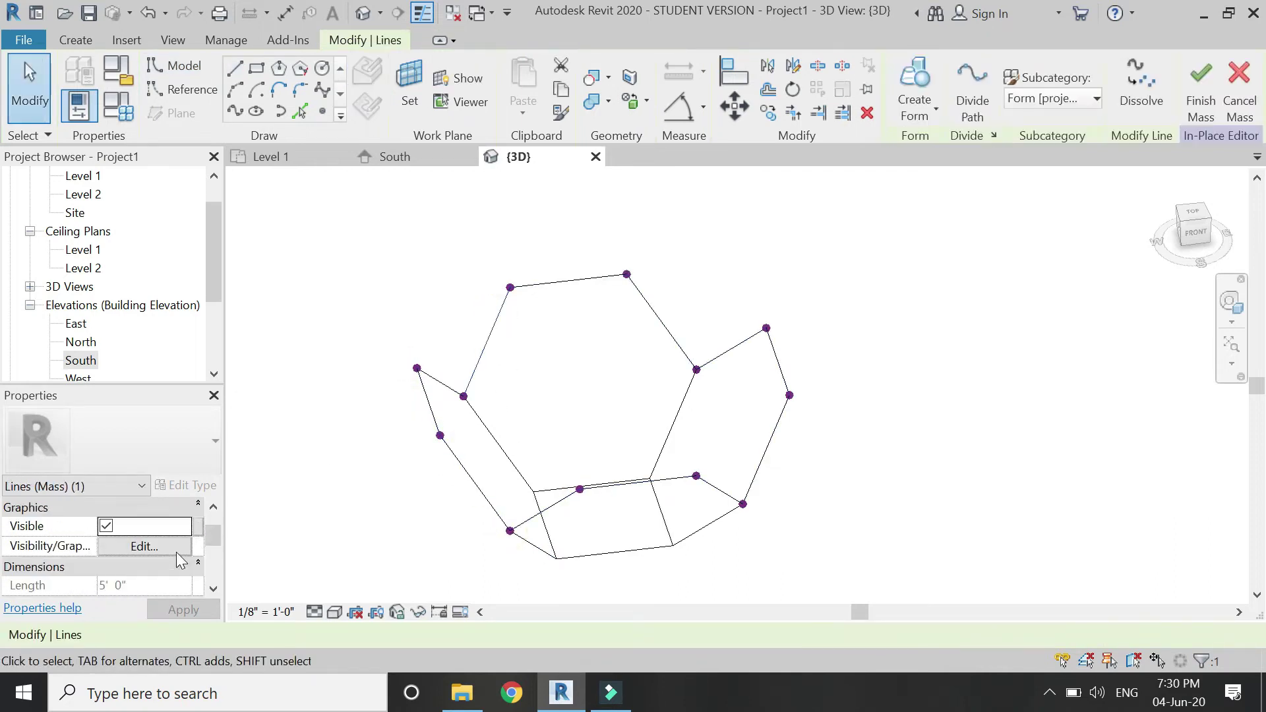
pyautogui.click(591, 386)
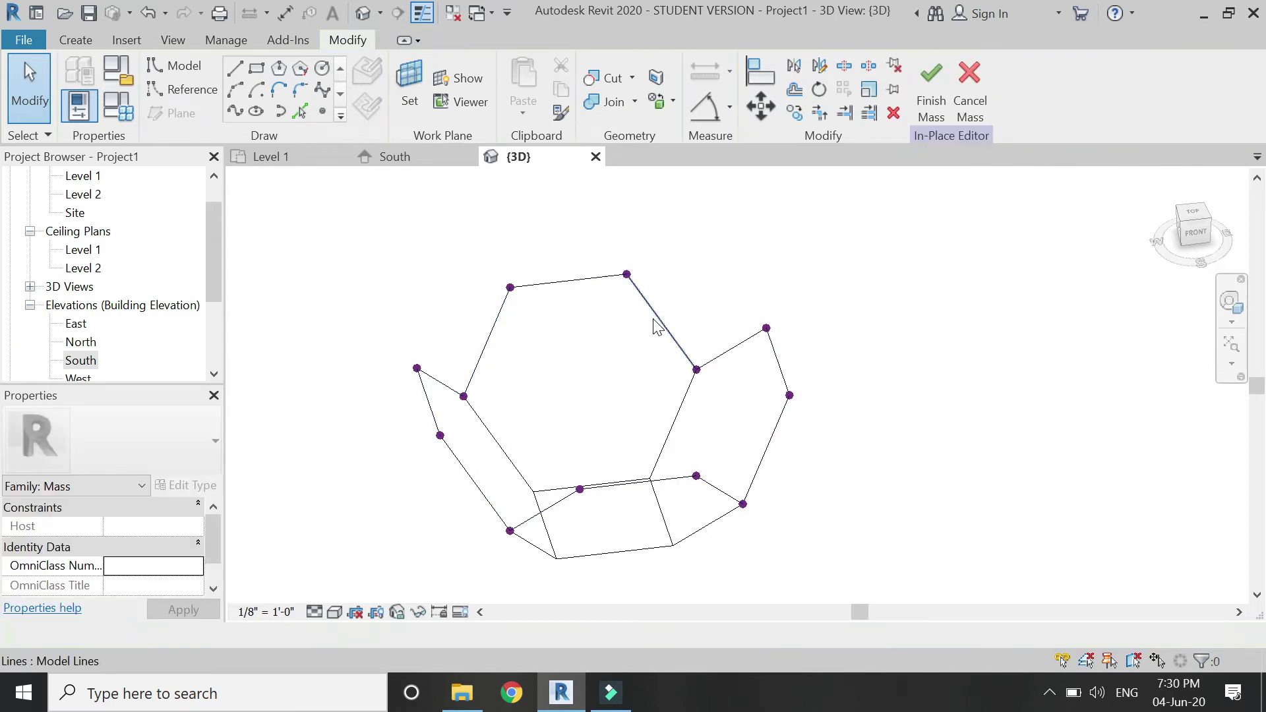
pyautogui.click(652, 318)
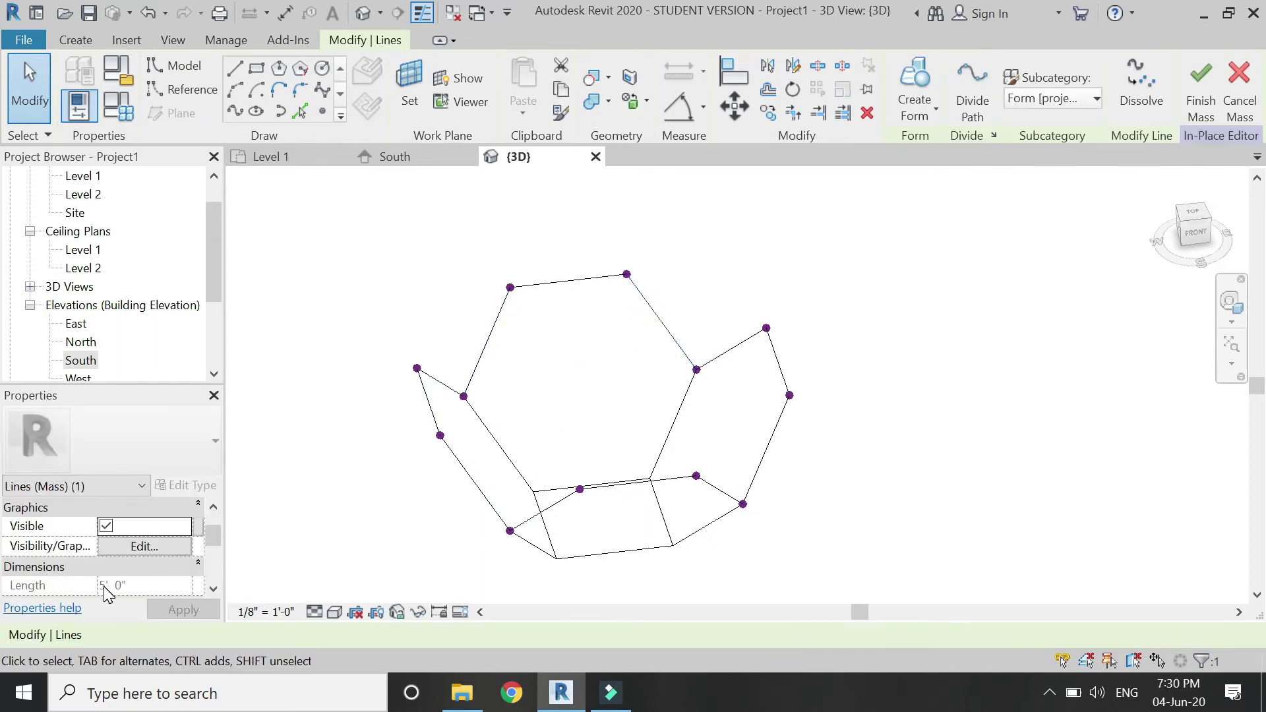
pyautogui.click(387, 466)
pyautogui.click(560, 380)
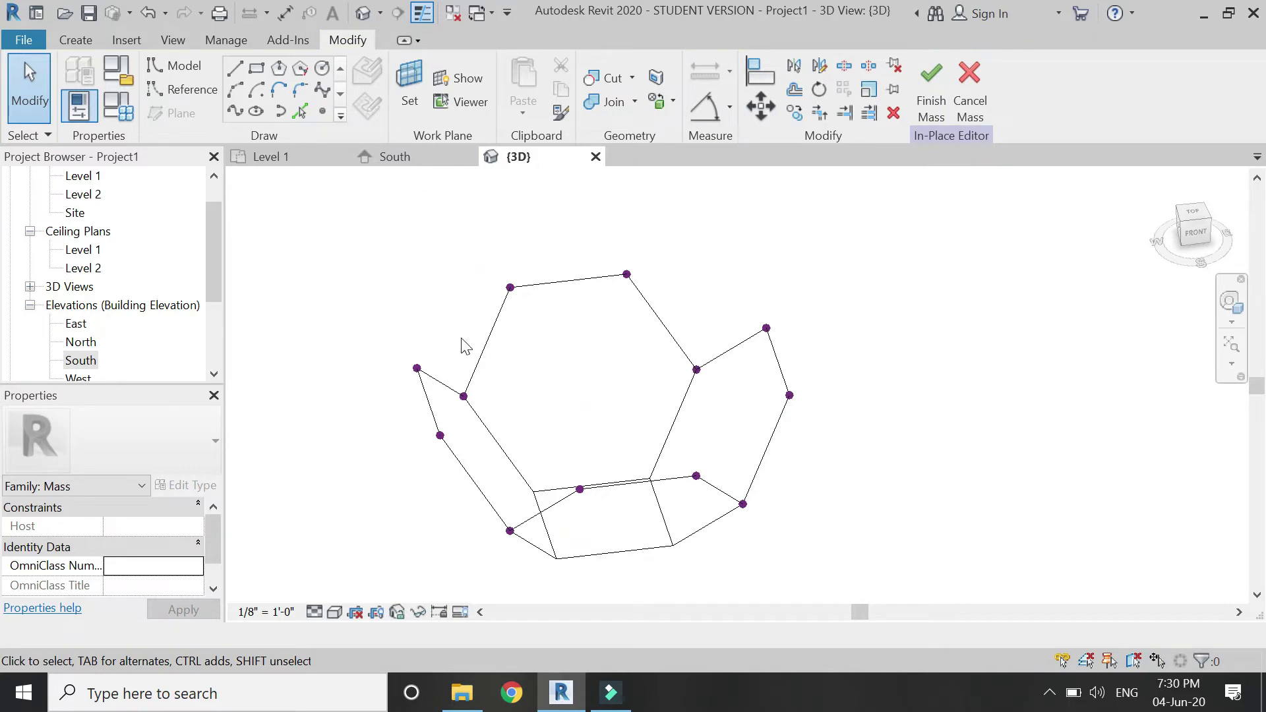
pyautogui.click(464, 397)
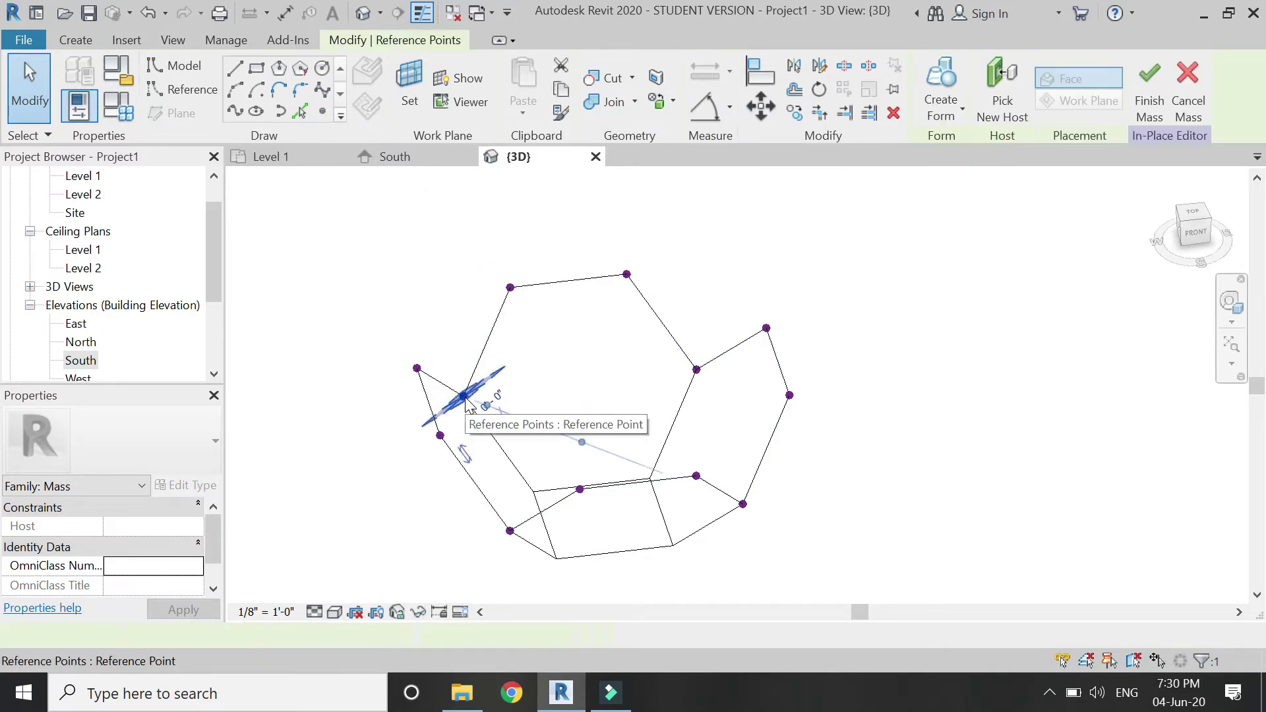
# In the South elevation, copy the left side vertex point straight up to the upper level.
pyautogui.click(423, 155)
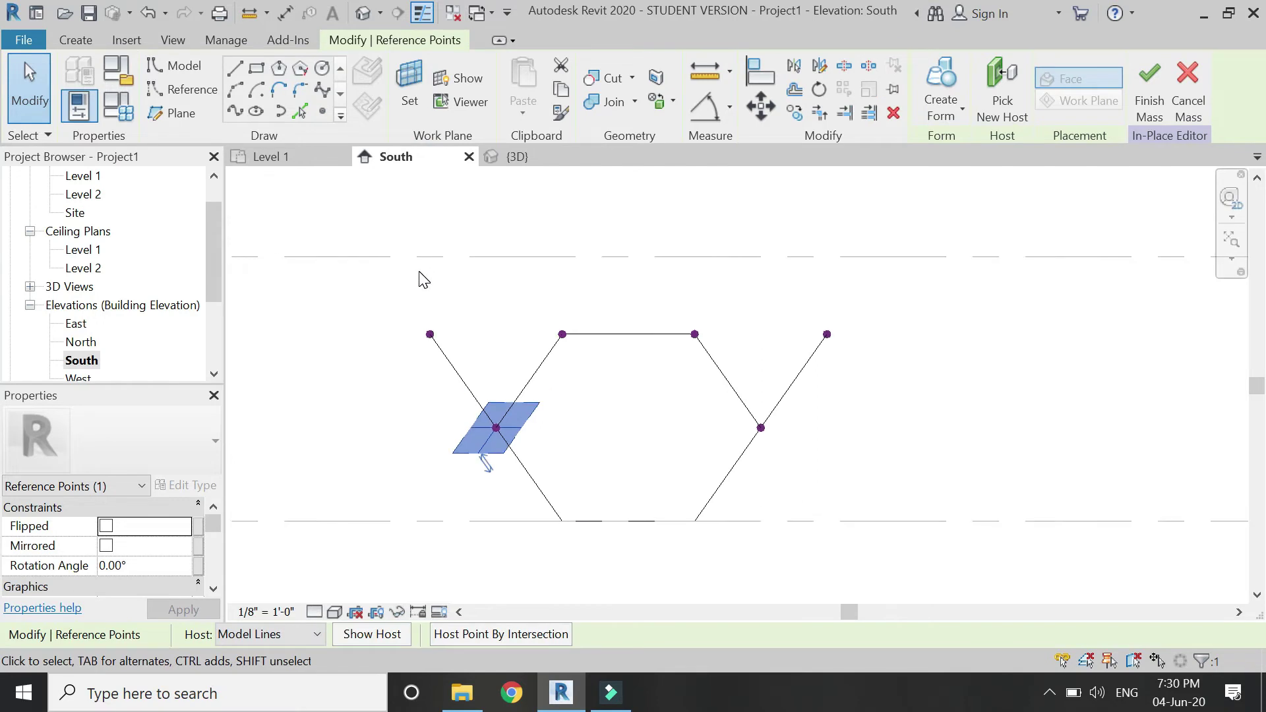
pyautogui.click(788, 116)
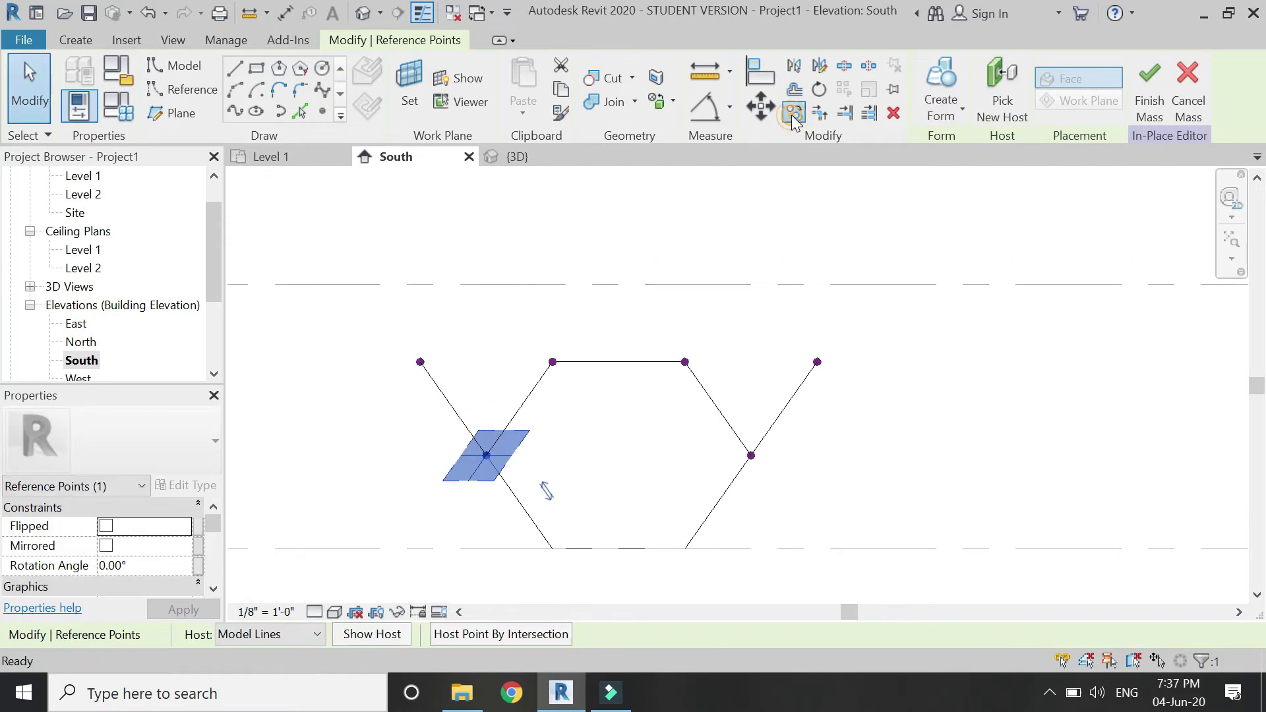
pyautogui.click(794, 112)
pyautogui.click(486, 455)
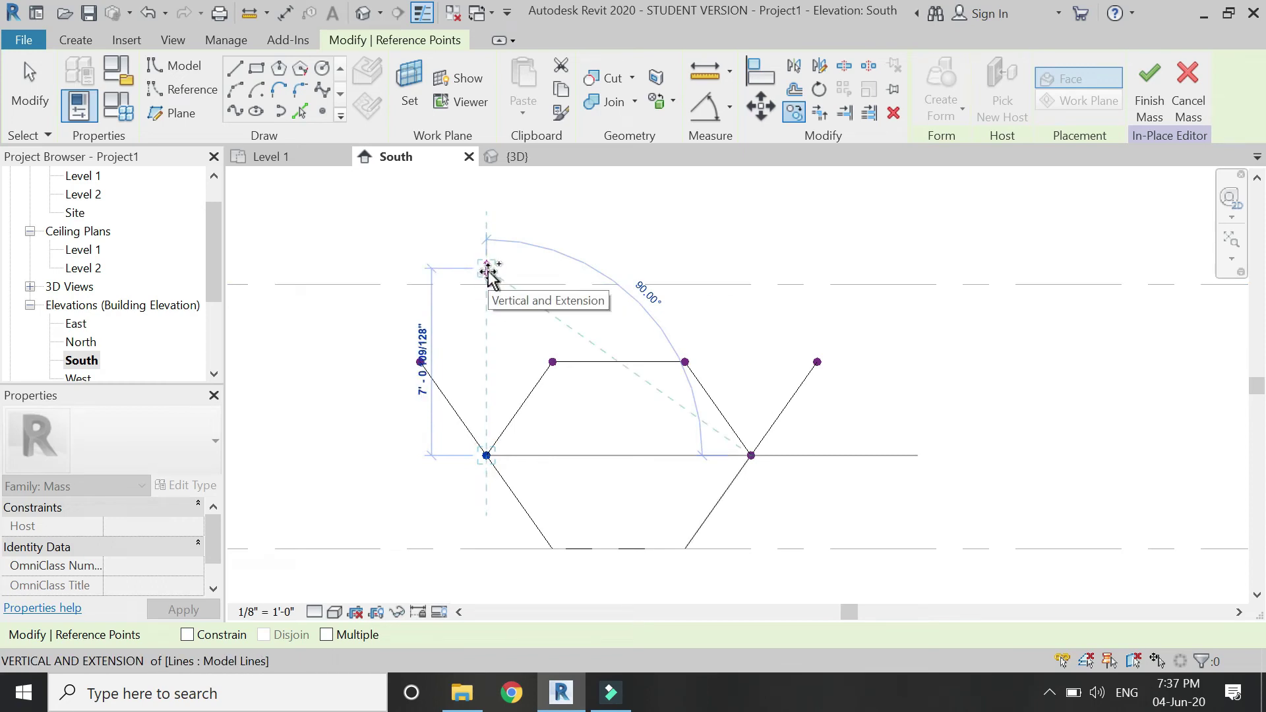
pyautogui.click(486, 268)
pyautogui.click(696, 438)
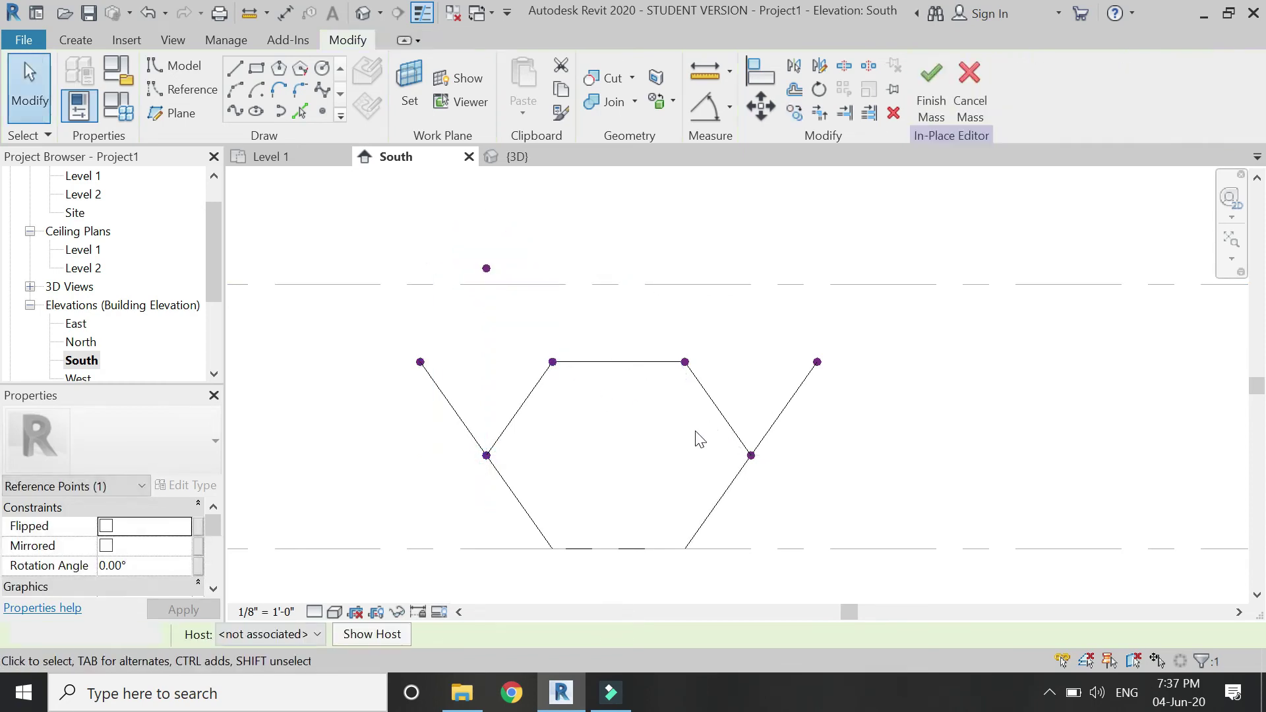
pyautogui.press('Escape')
# Copy the right side vertex point straight up to the upper level and return to 3D.
pyautogui.click(752, 456)
pyautogui.click(793, 112)
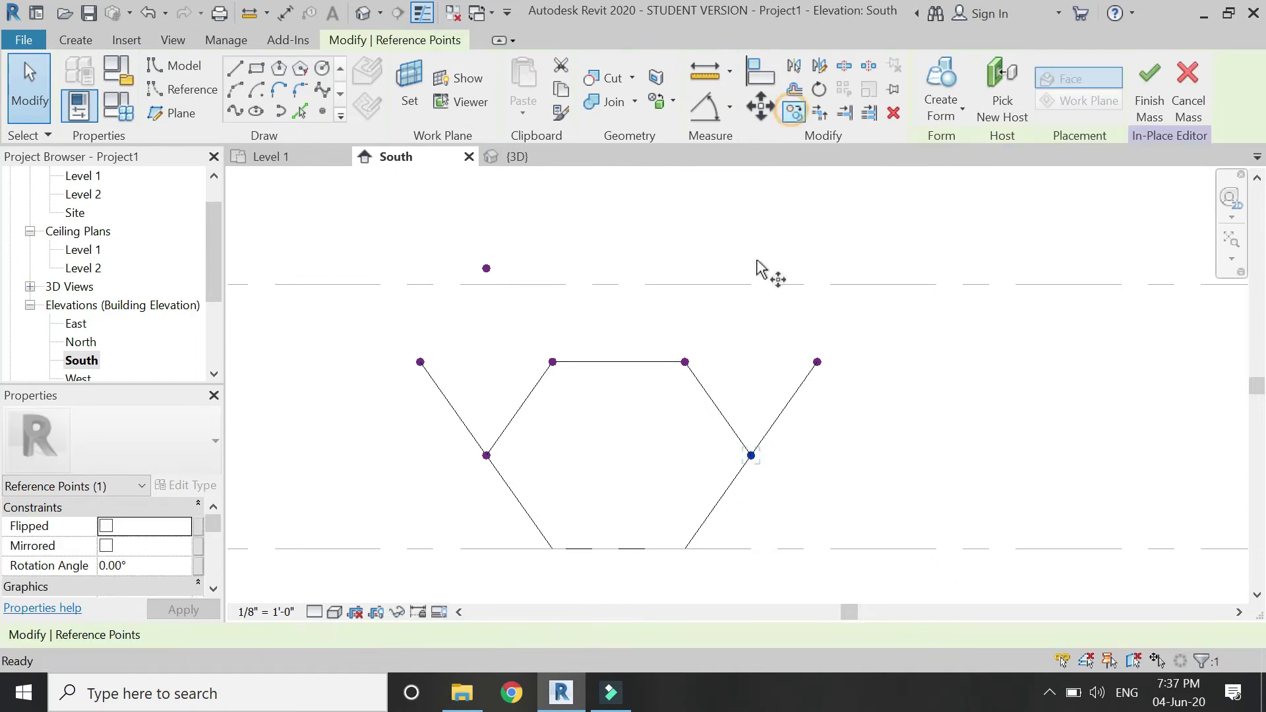
pyautogui.click(750, 455)
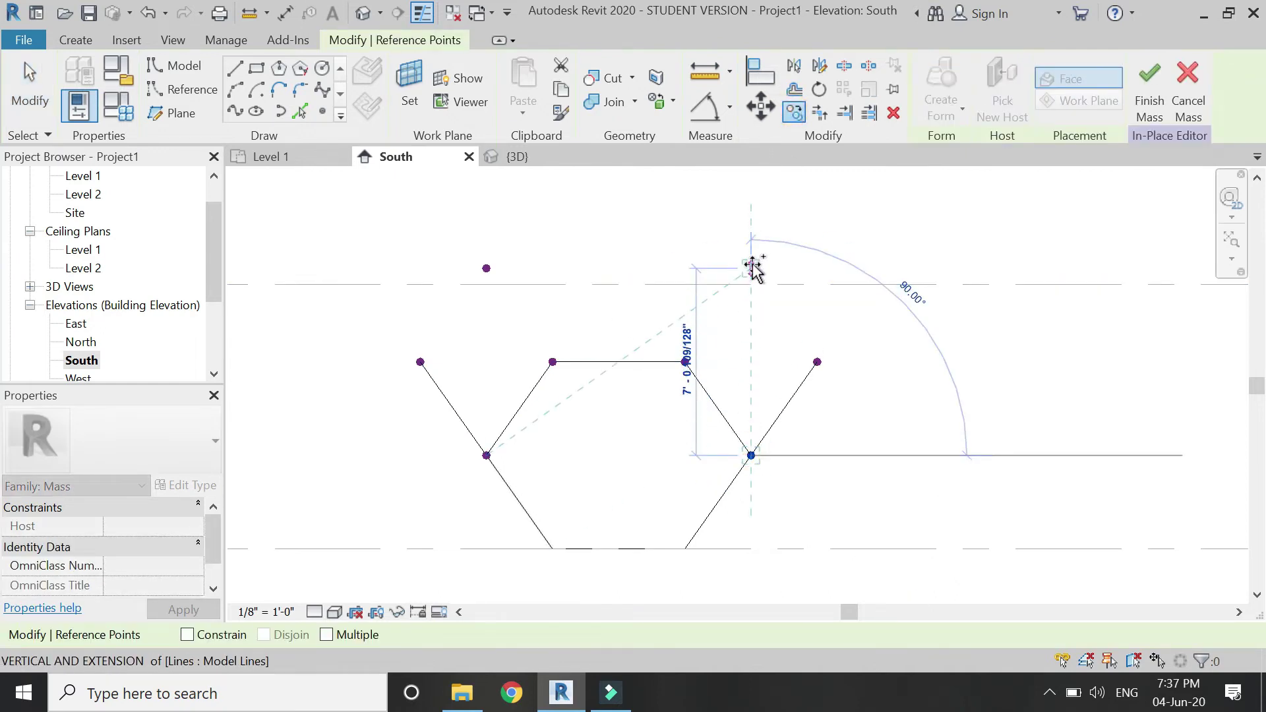
pyautogui.click(752, 269)
pyautogui.press('Escape')
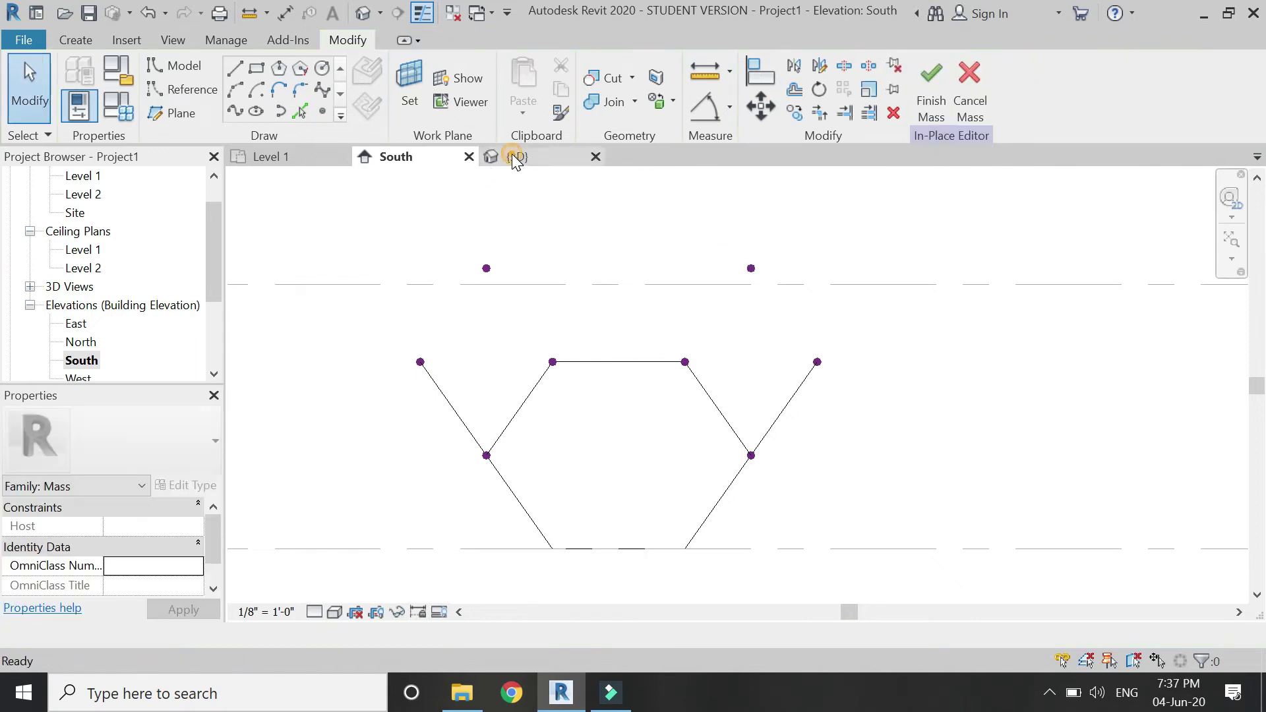
pyautogui.click(515, 157)
# Select the other hexagon's two side vertex points and move them up to the upper level.
pyautogui.click(1229, 302)
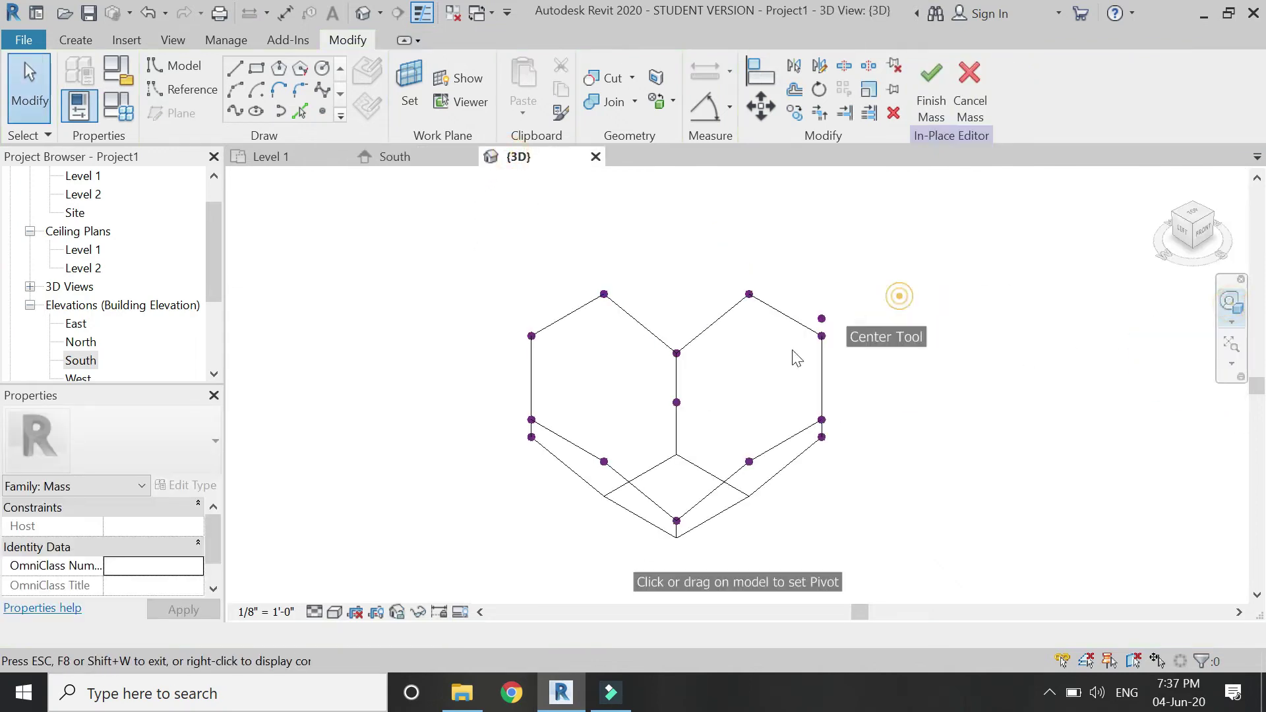
pyautogui.moveTo(700, 467); pyautogui.dragTo(520, 465)
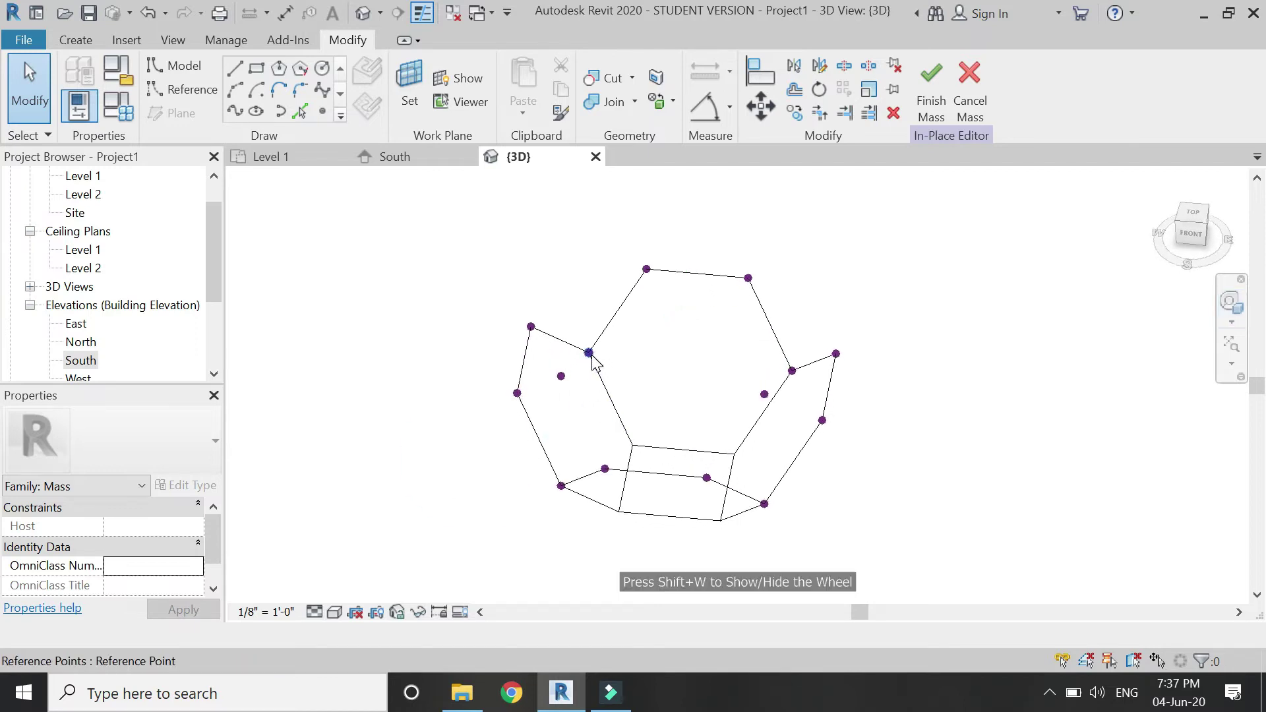
pyautogui.click(588, 353)
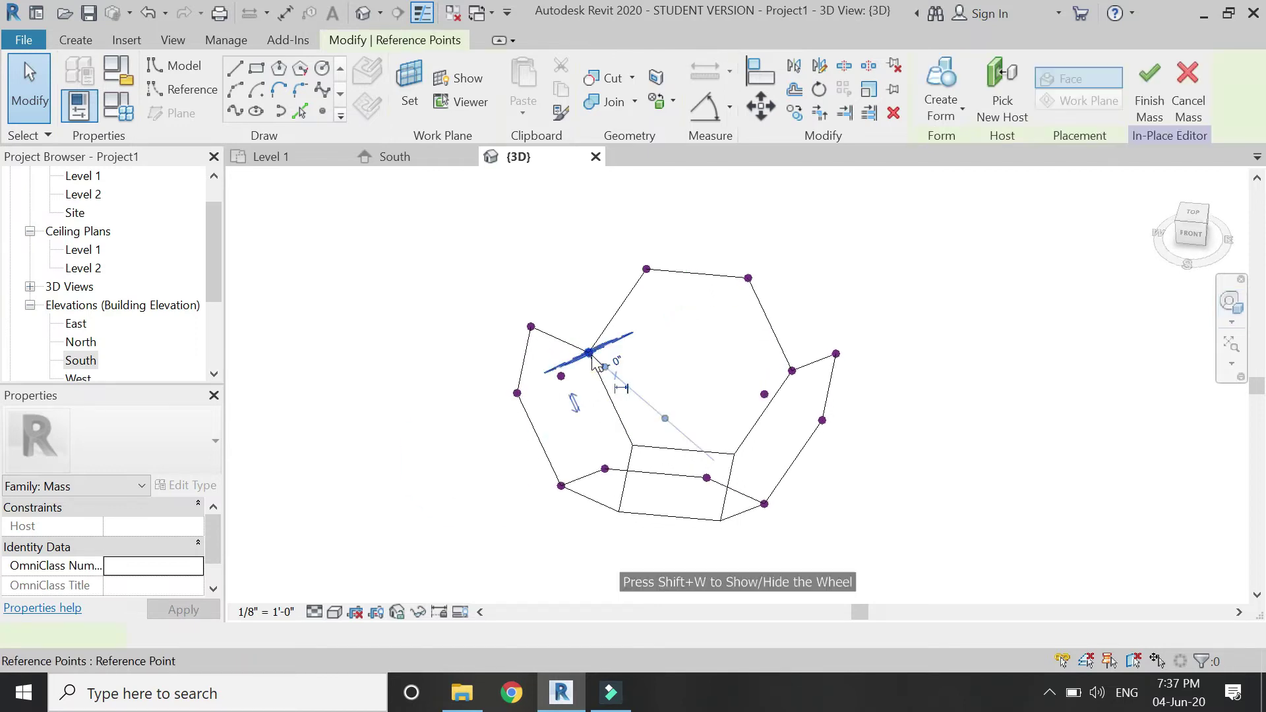
pyautogui.keyDown('ctrl'); pyautogui.click(792, 371); pyautogui.keyUp('ctrl')
pyautogui.click(414, 158)
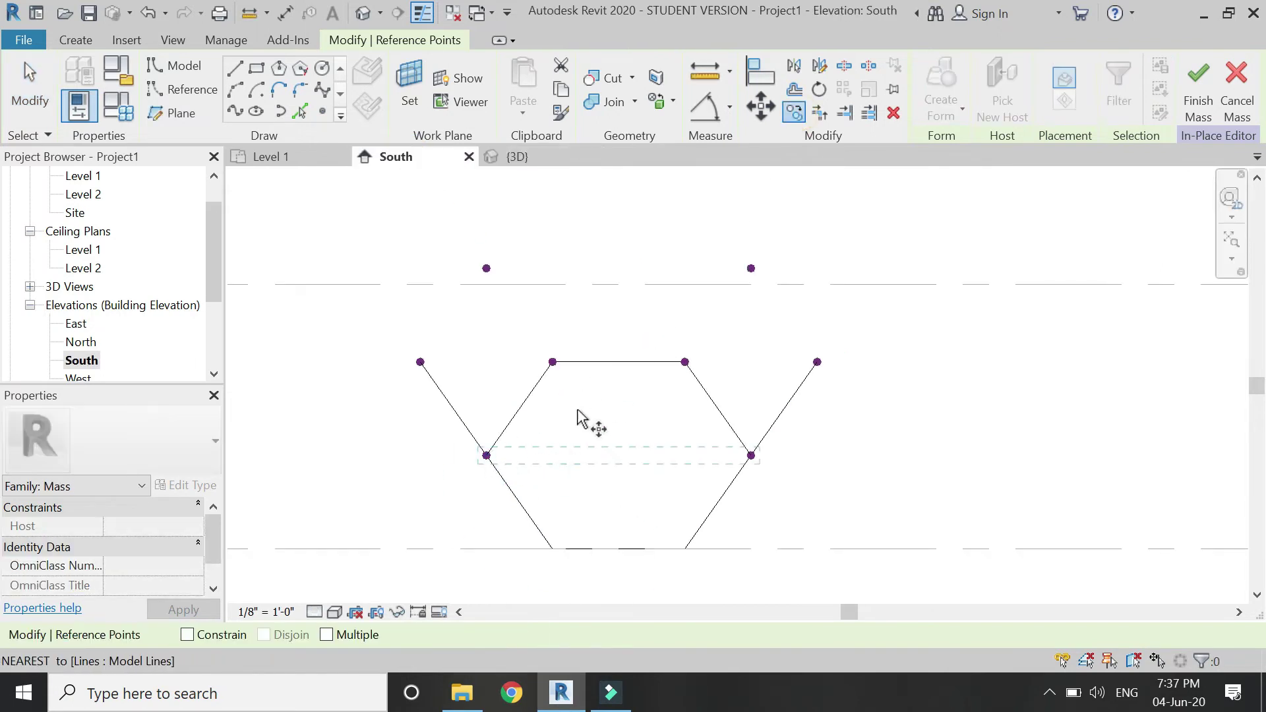
pyautogui.click(486, 455)
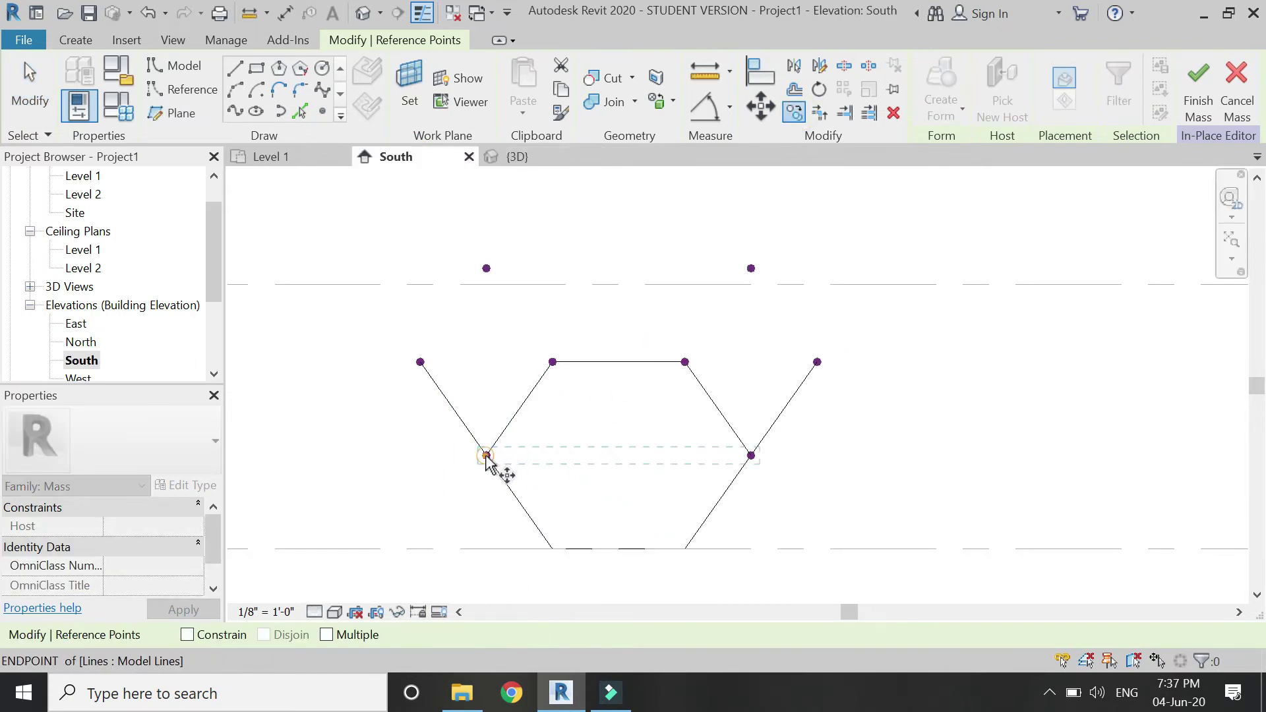
pyautogui.click(482, 268)
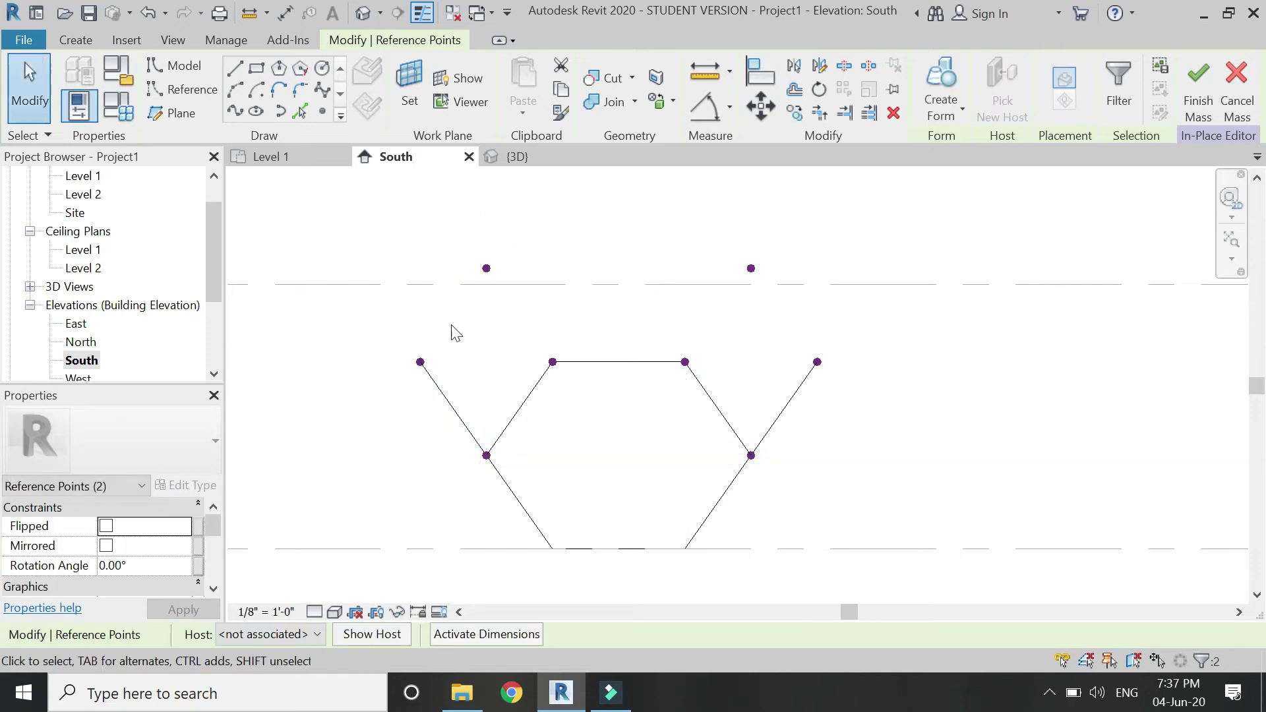
pyautogui.click(495, 157)
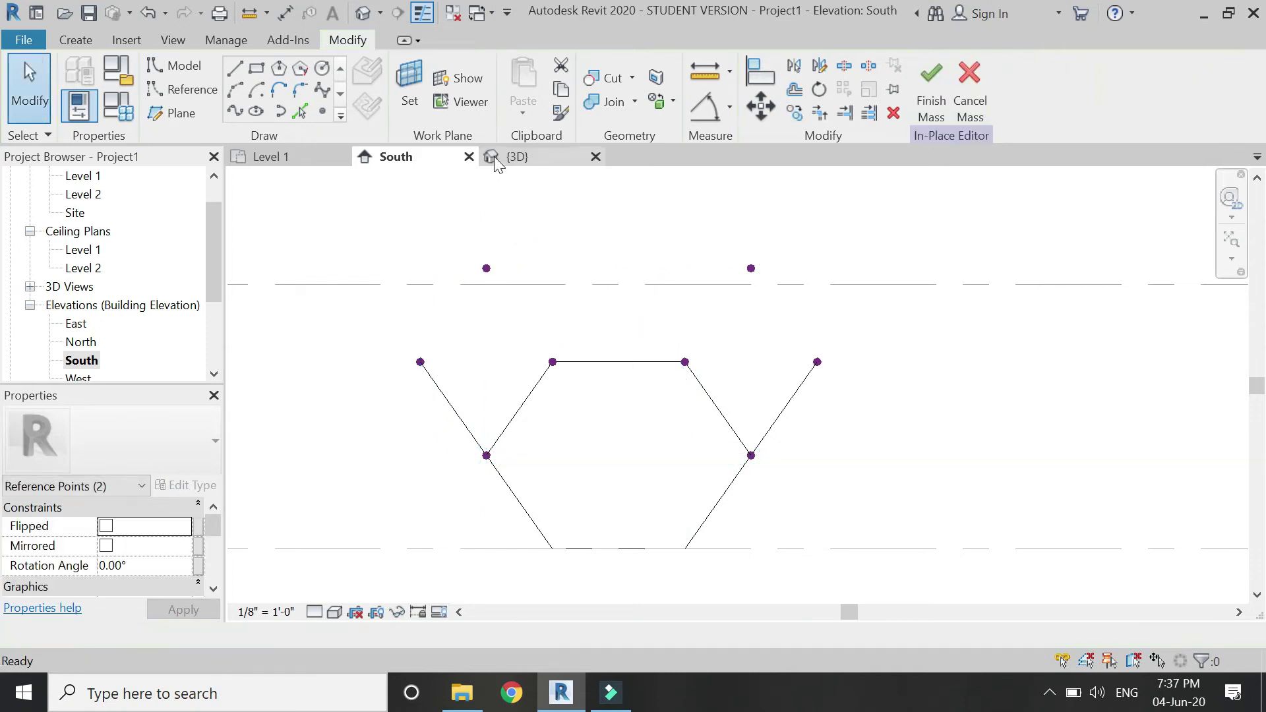
# With Draw on Face, chain model lines outlining the right-side and lower side faces.
pyautogui.click(235, 68)
pyautogui.click(322, 111)
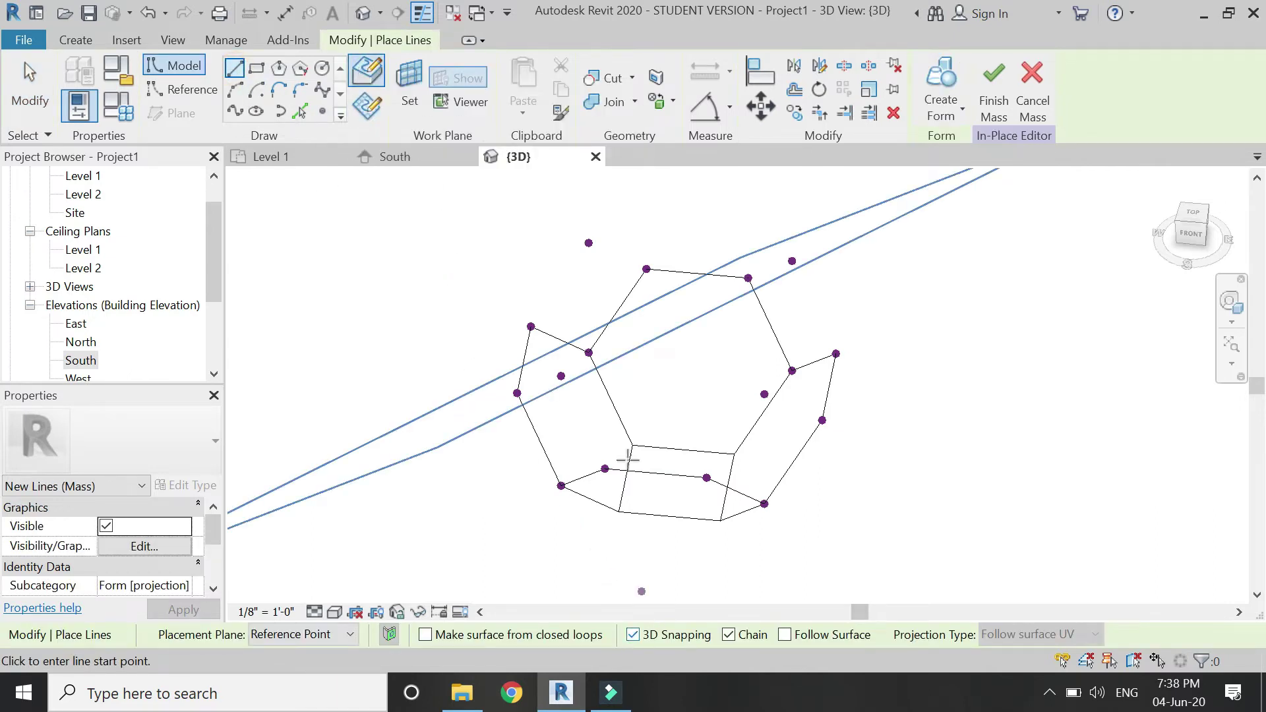
pyautogui.click(532, 326)
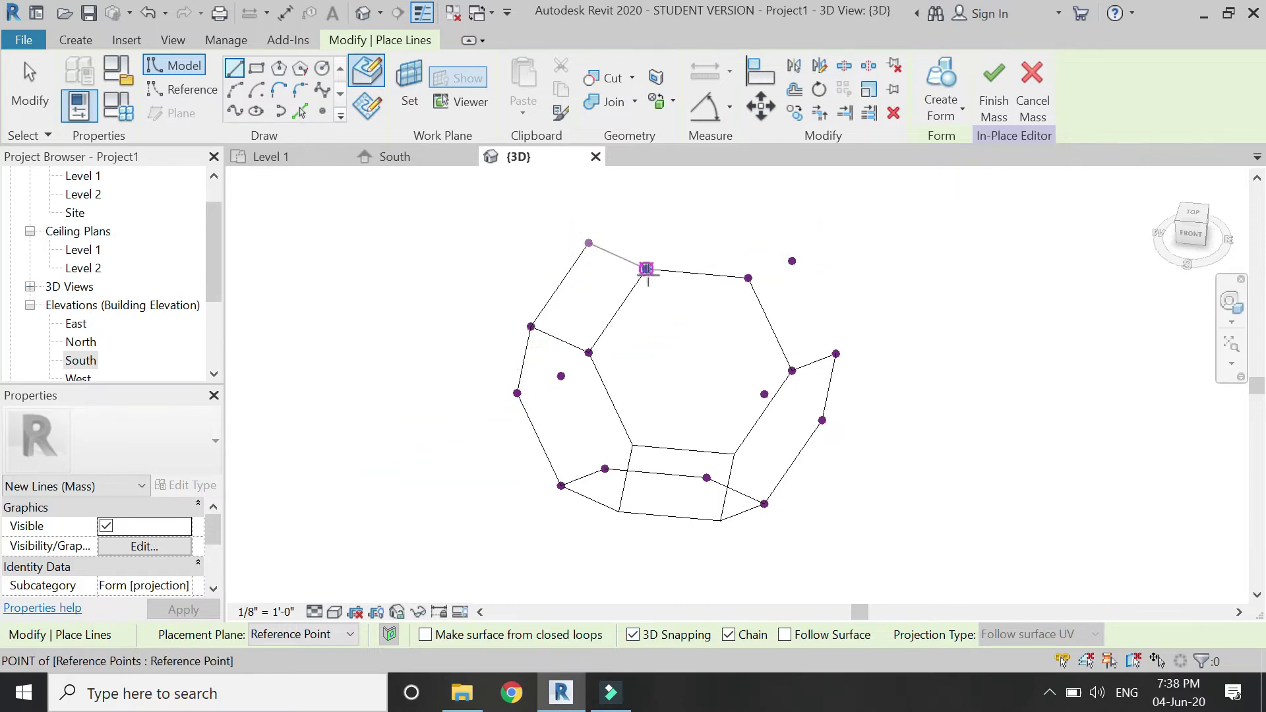
pyautogui.click(792, 262)
pyautogui.click(836, 354)
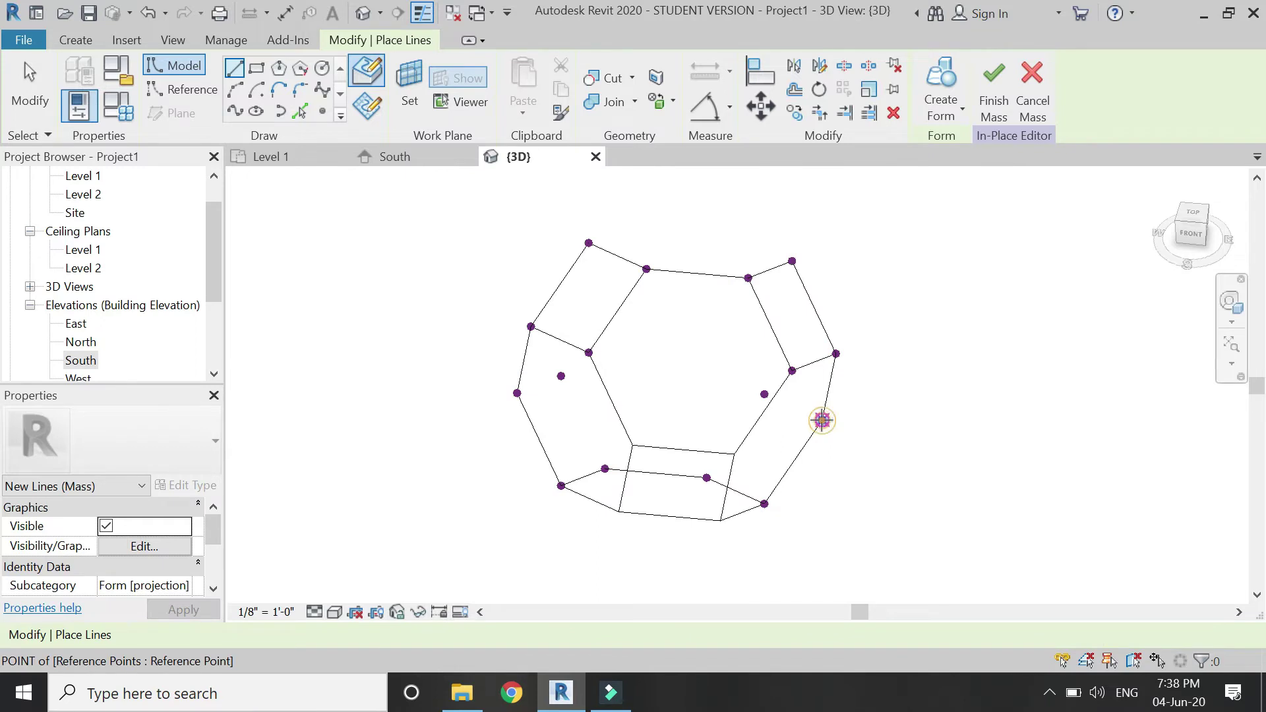
pyautogui.click(823, 419)
pyautogui.click(764, 394)
pyautogui.click(706, 478)
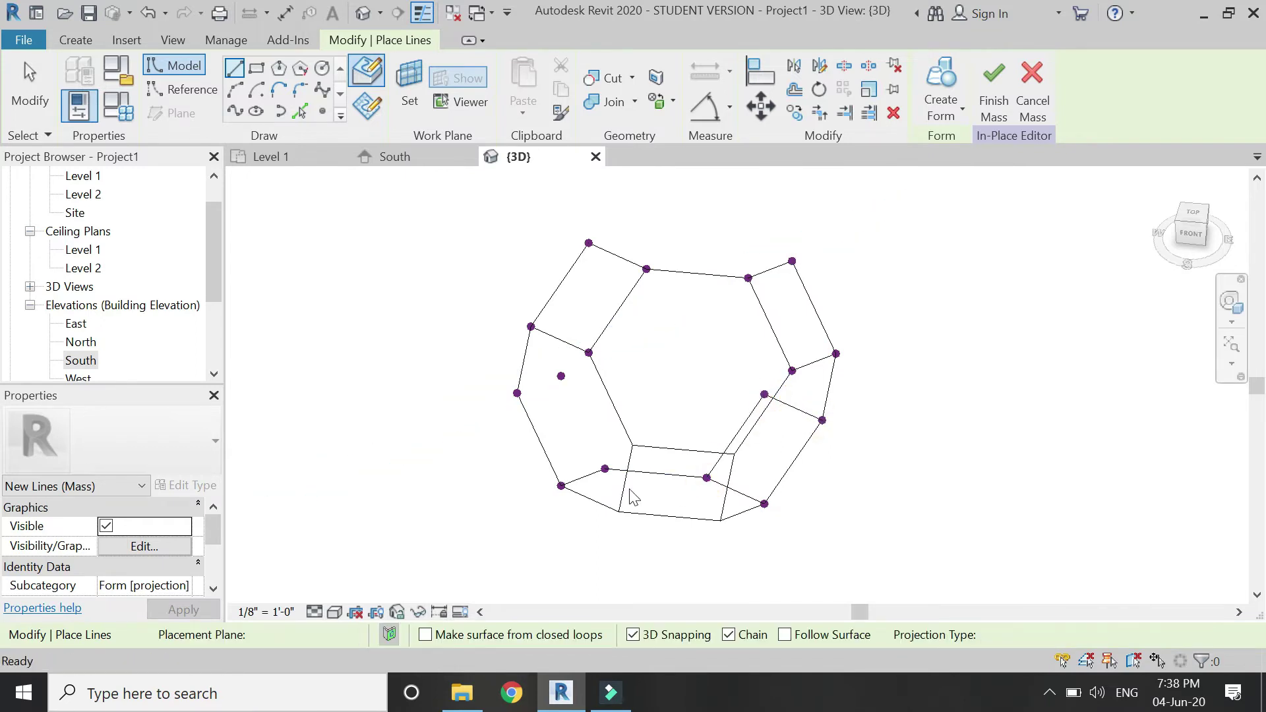
pyautogui.click(605, 469)
pyautogui.click(561, 377)
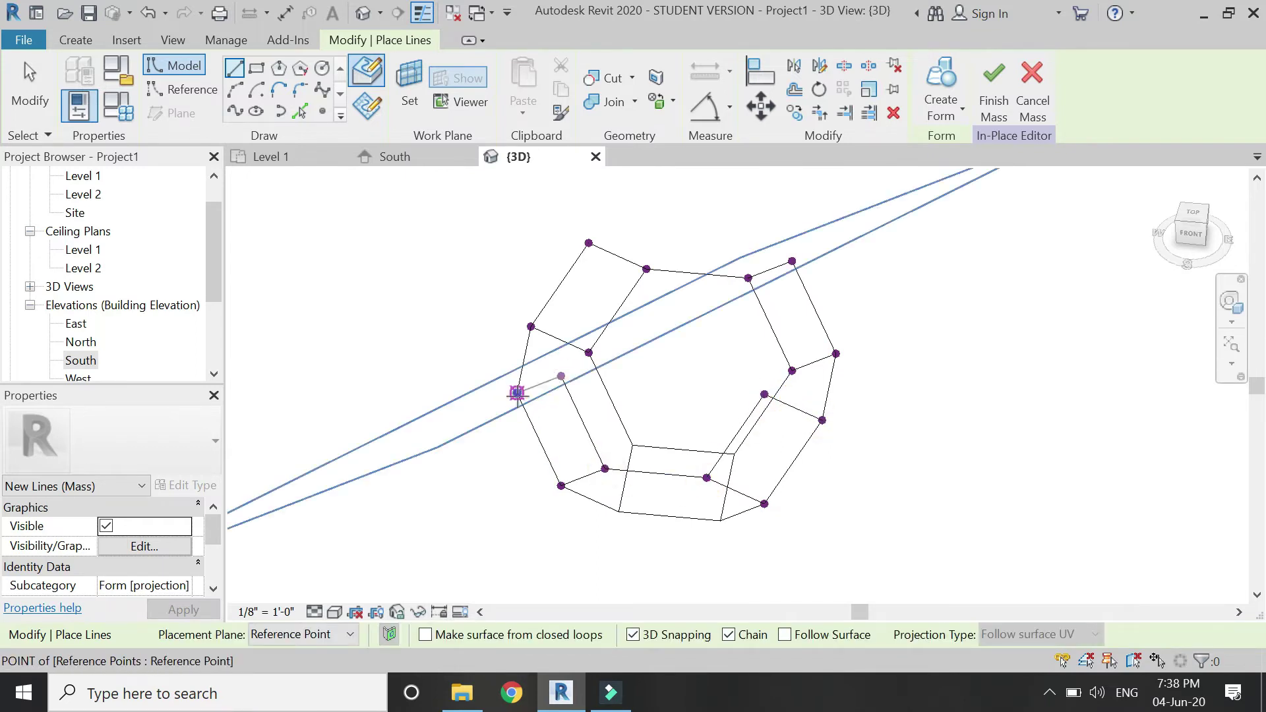
pyautogui.click(517, 394)
pyautogui.press('Escape')
pyautogui.press('Escape')
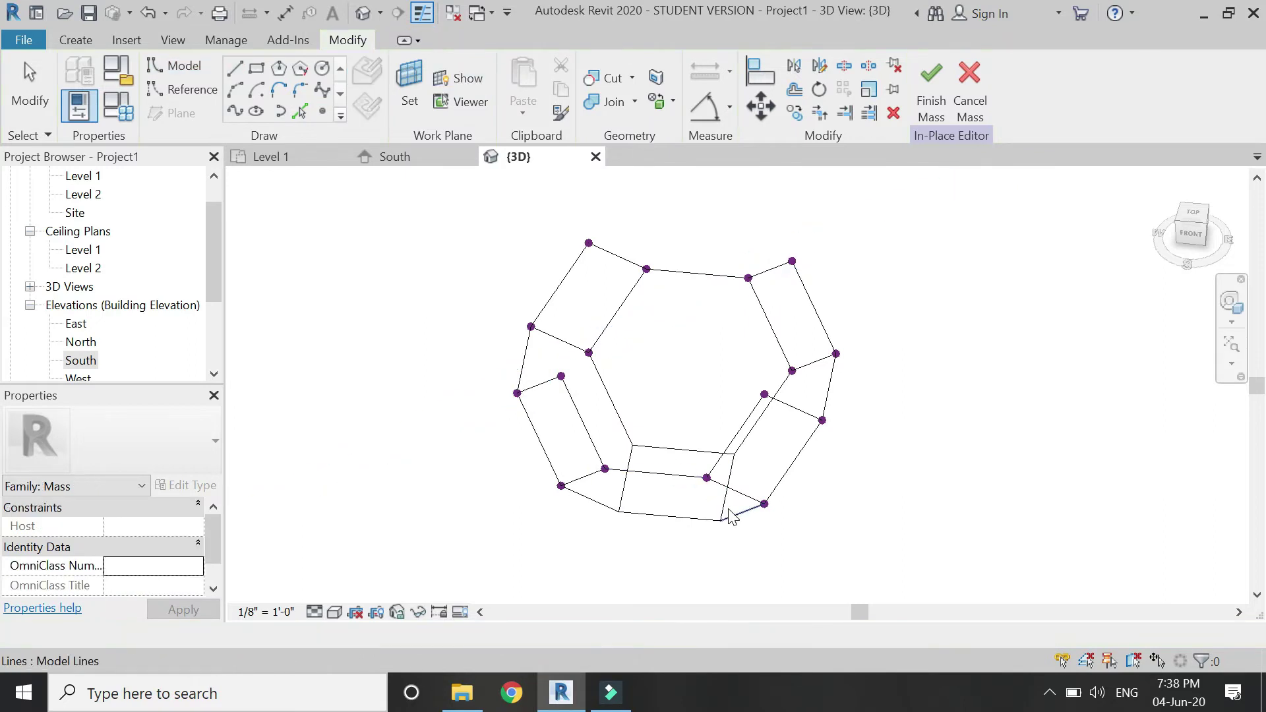
# Select a drawn edge and Tab through its connected chain to check it, then deselect.
pyautogui.click(561, 290)
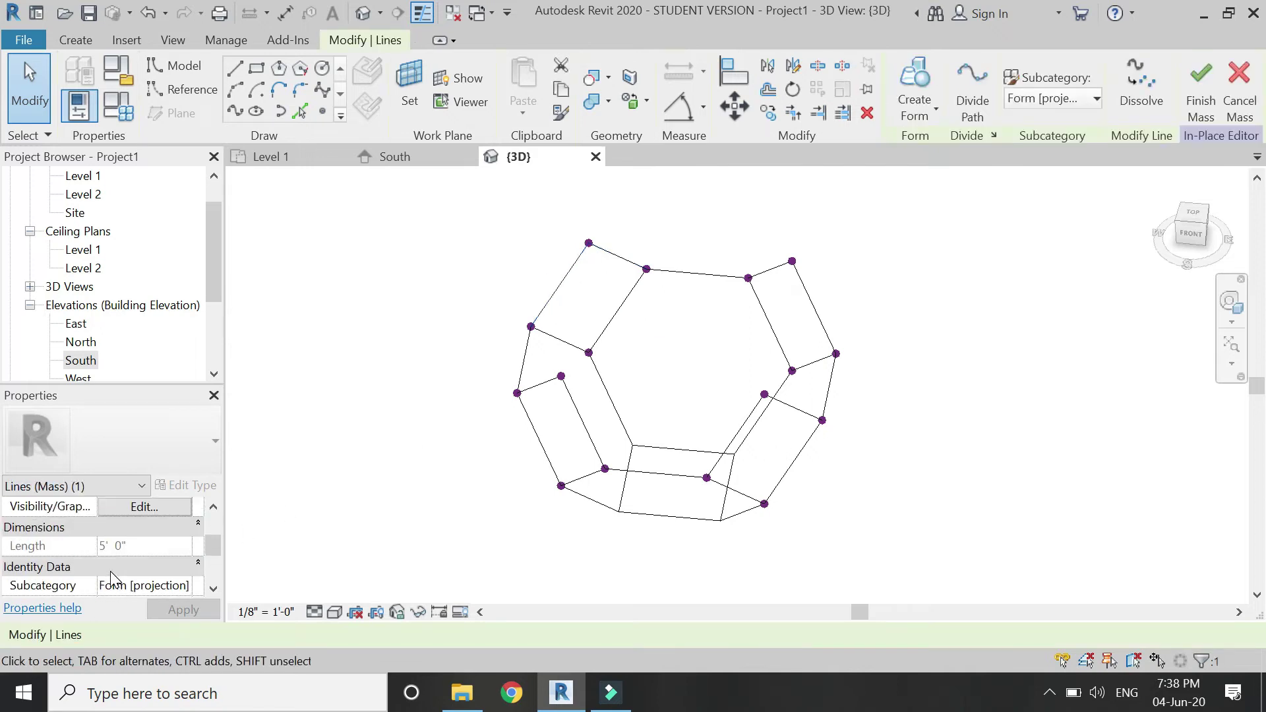
pyautogui.press('Tab')
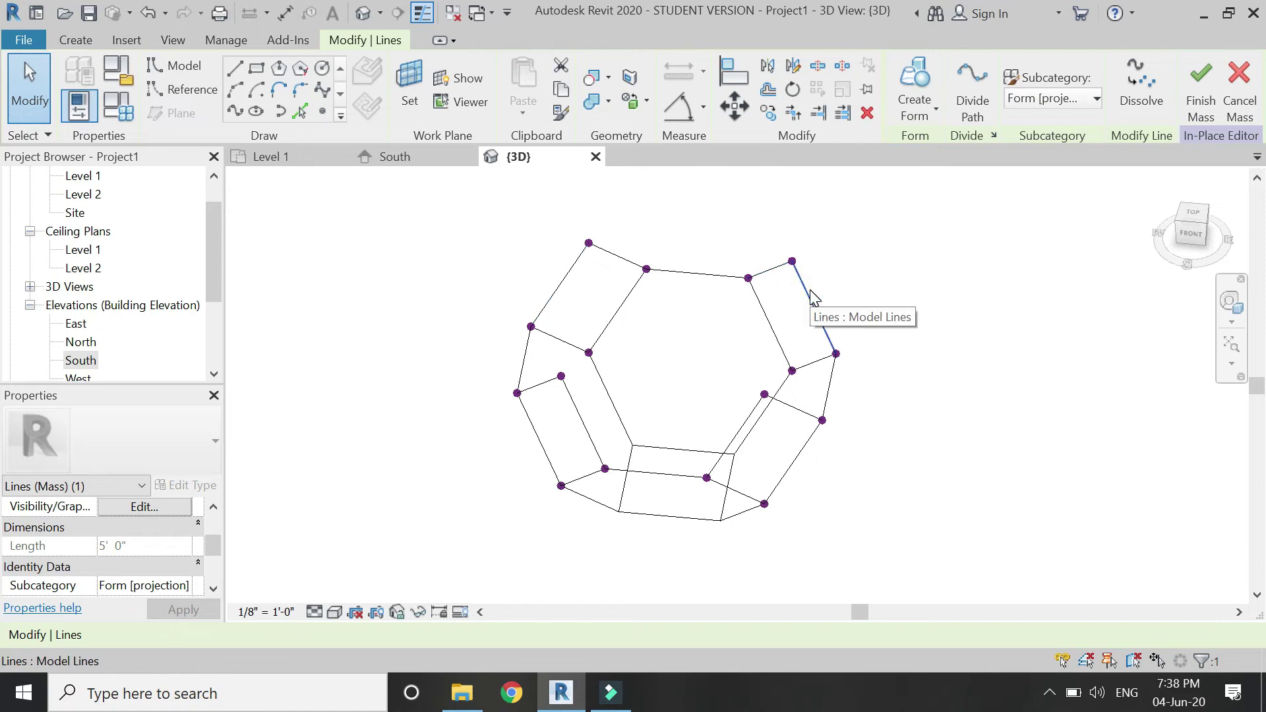
pyautogui.scroll(-1, 151, 554)
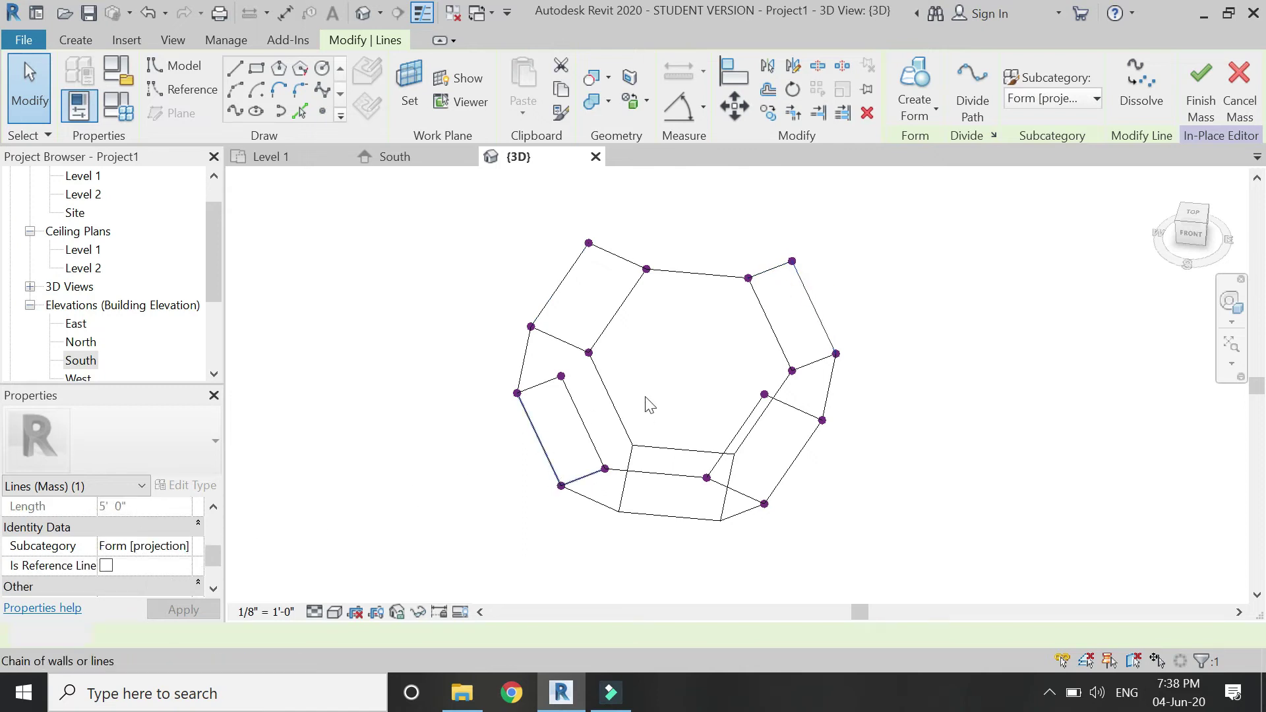
pyautogui.press('Escape')
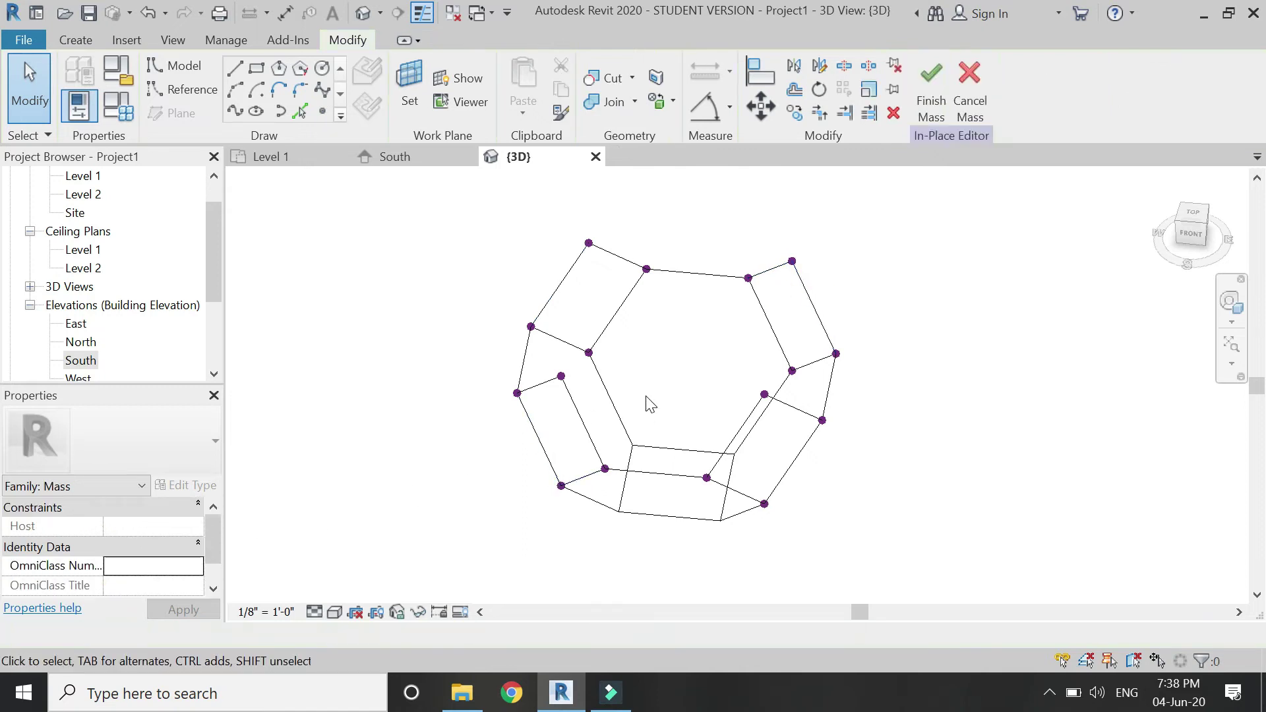
# On Level 1, place Draw on Face reference points at the square's four corners, then select the top-left one.
pyautogui.click(317, 157)
pyautogui.click(322, 114)
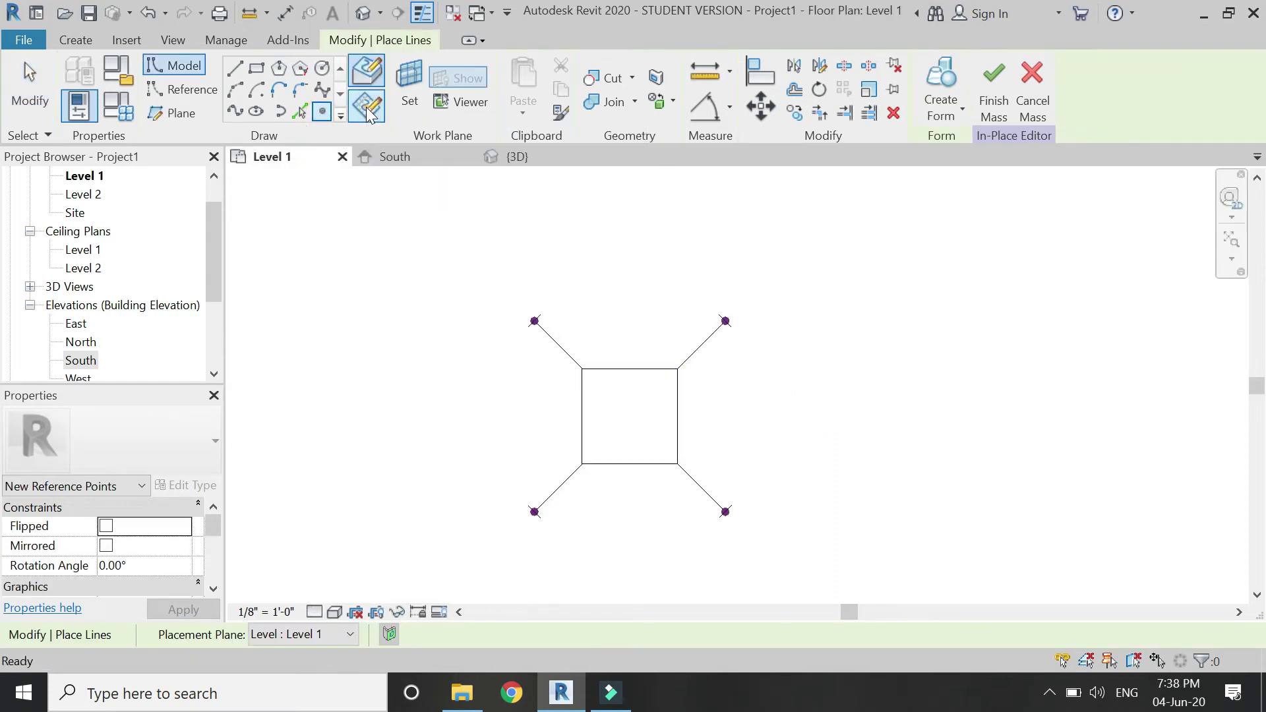
pyautogui.click(368, 114)
pyautogui.click(583, 369)
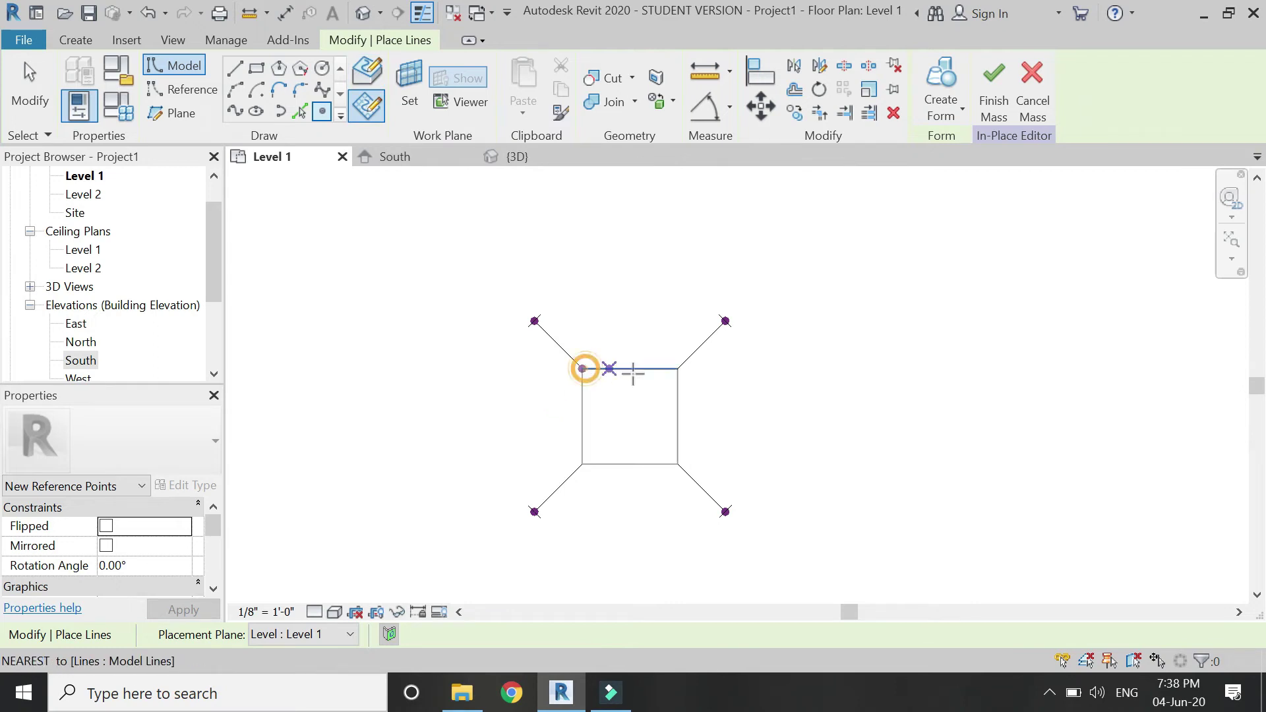
pyautogui.click(678, 369)
pyautogui.click(677, 464)
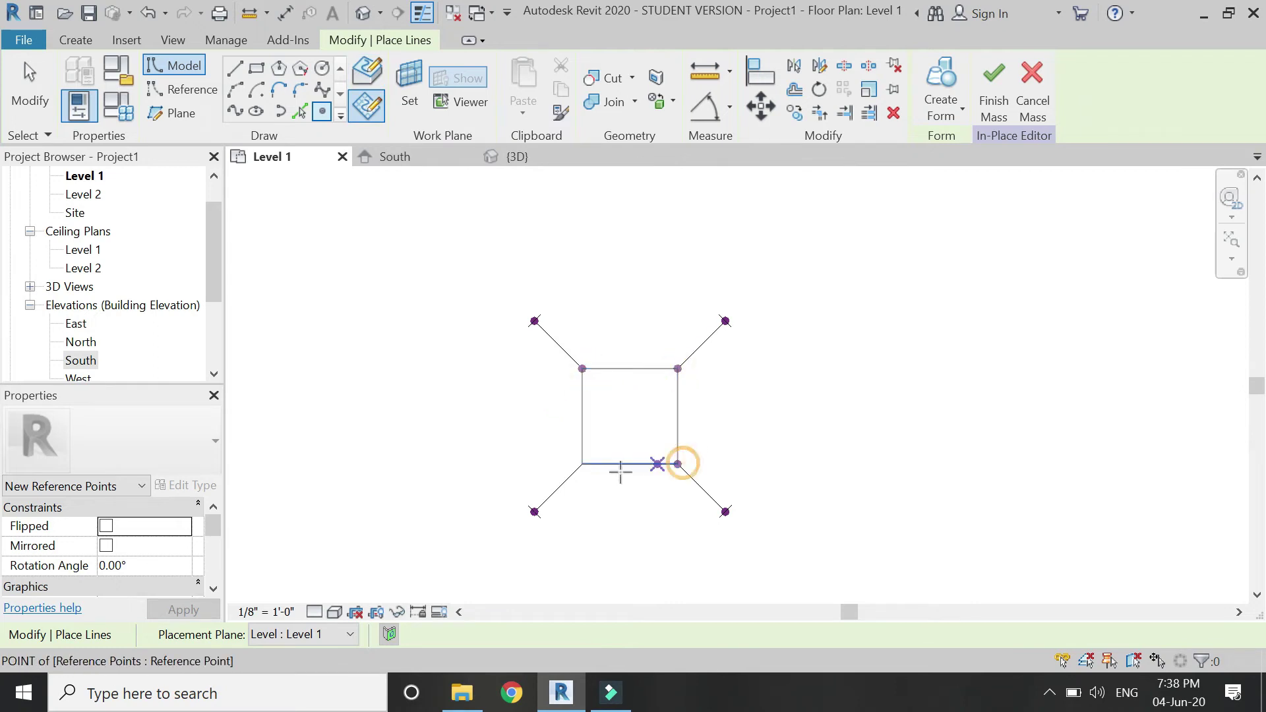
pyautogui.click(582, 464)
pyautogui.press('Escape')
pyautogui.press('Escape')
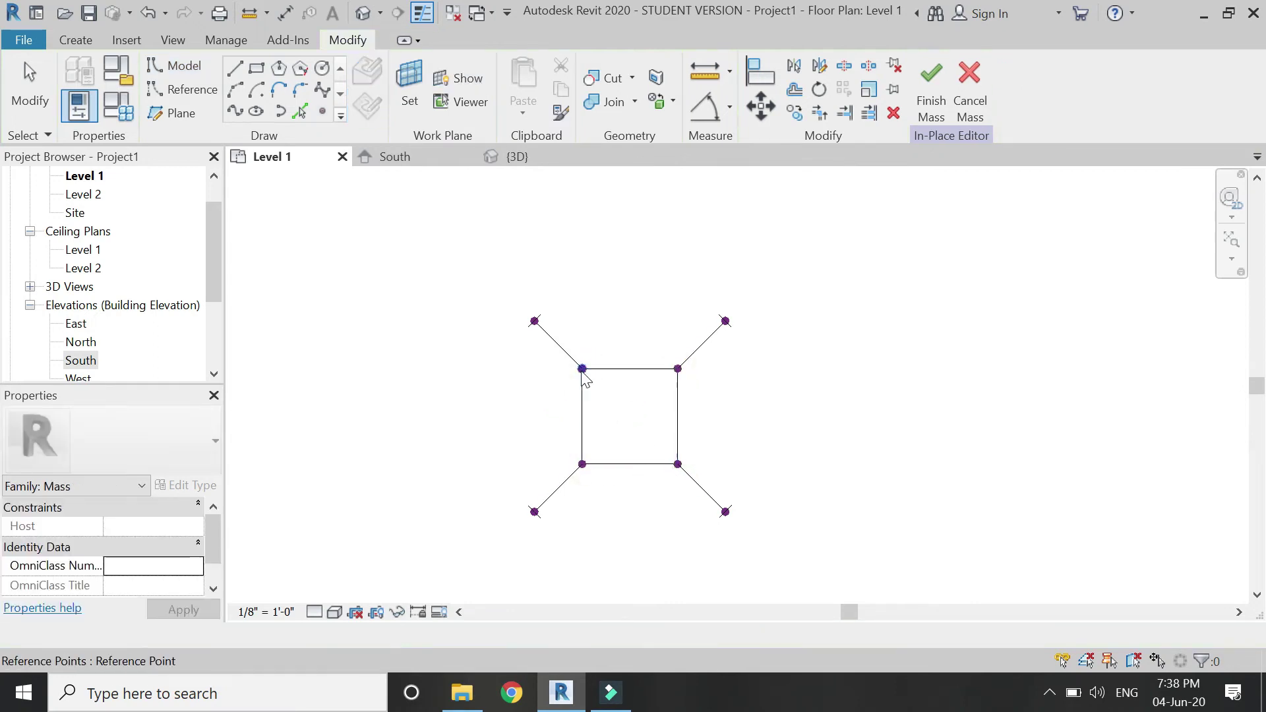
pyautogui.click(581, 369)
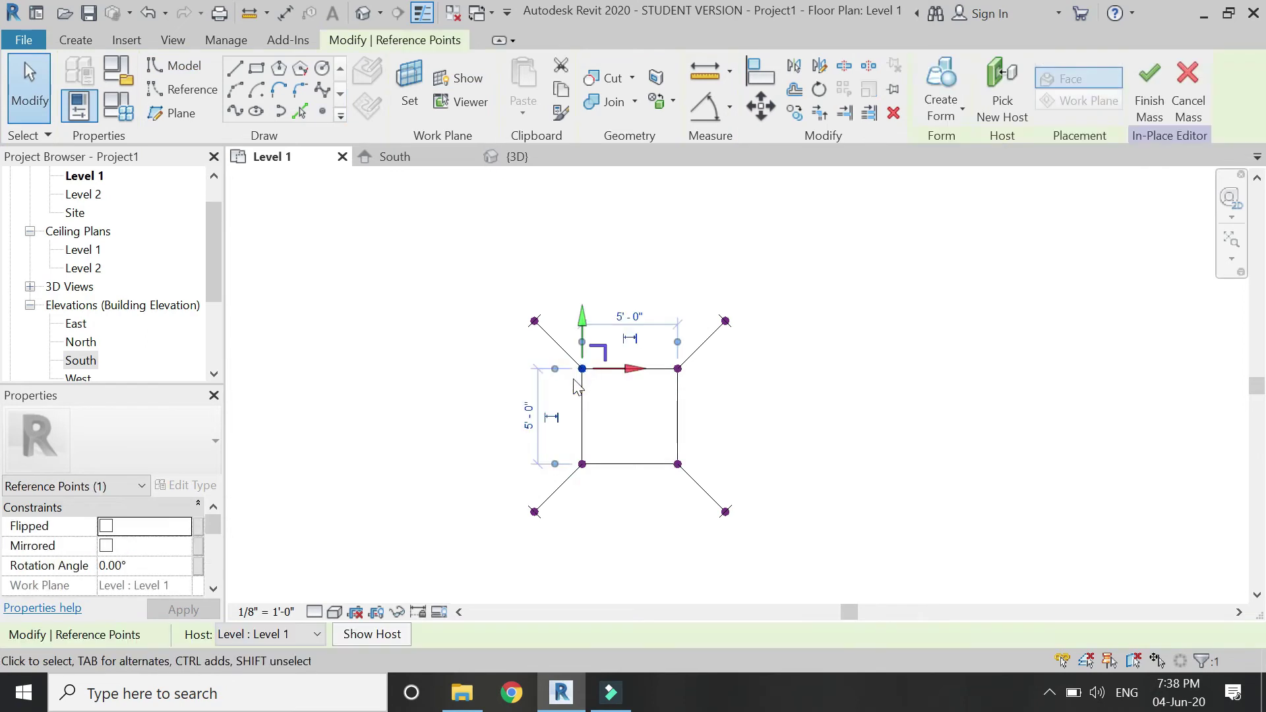
# In the South elevation, drag the top-left corner point up about 14' 1", then return to Level 1.
pyautogui.click(406, 158)
pyautogui.moveTo(555, 505); pyautogui.dragTo(556, 169)
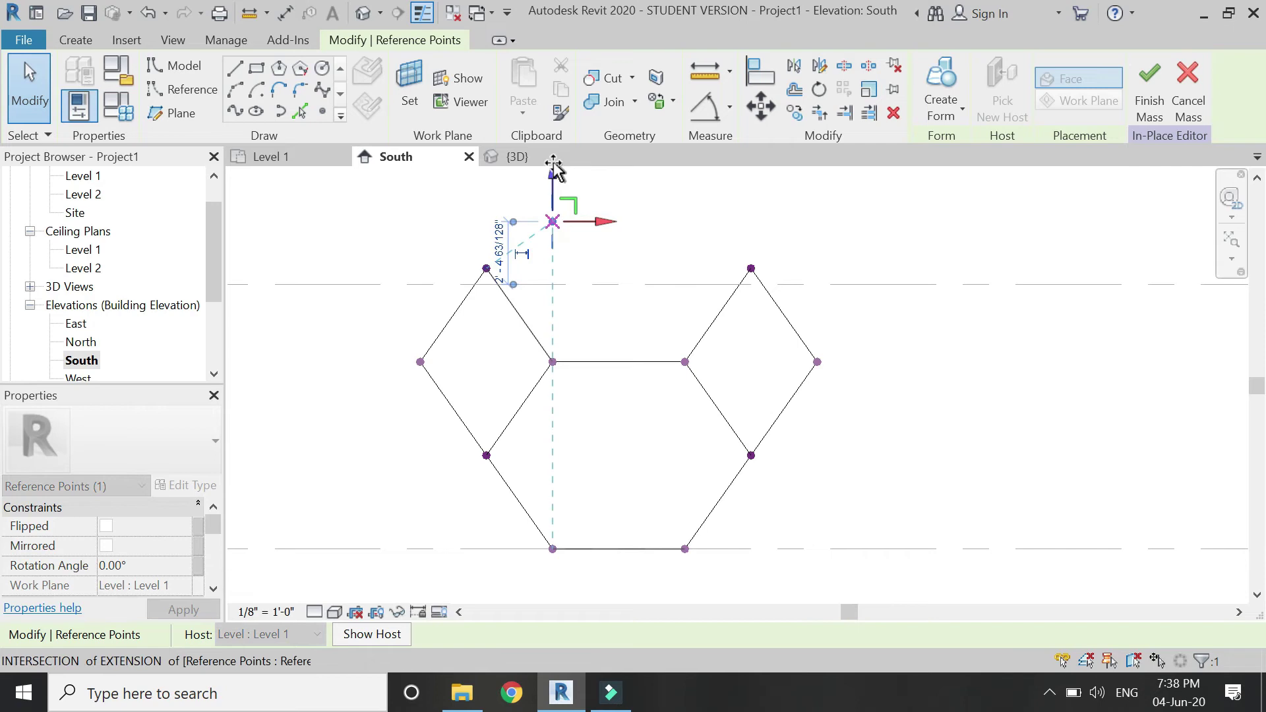
pyautogui.moveTo(554, 162); pyautogui.dragTo(559, 130)
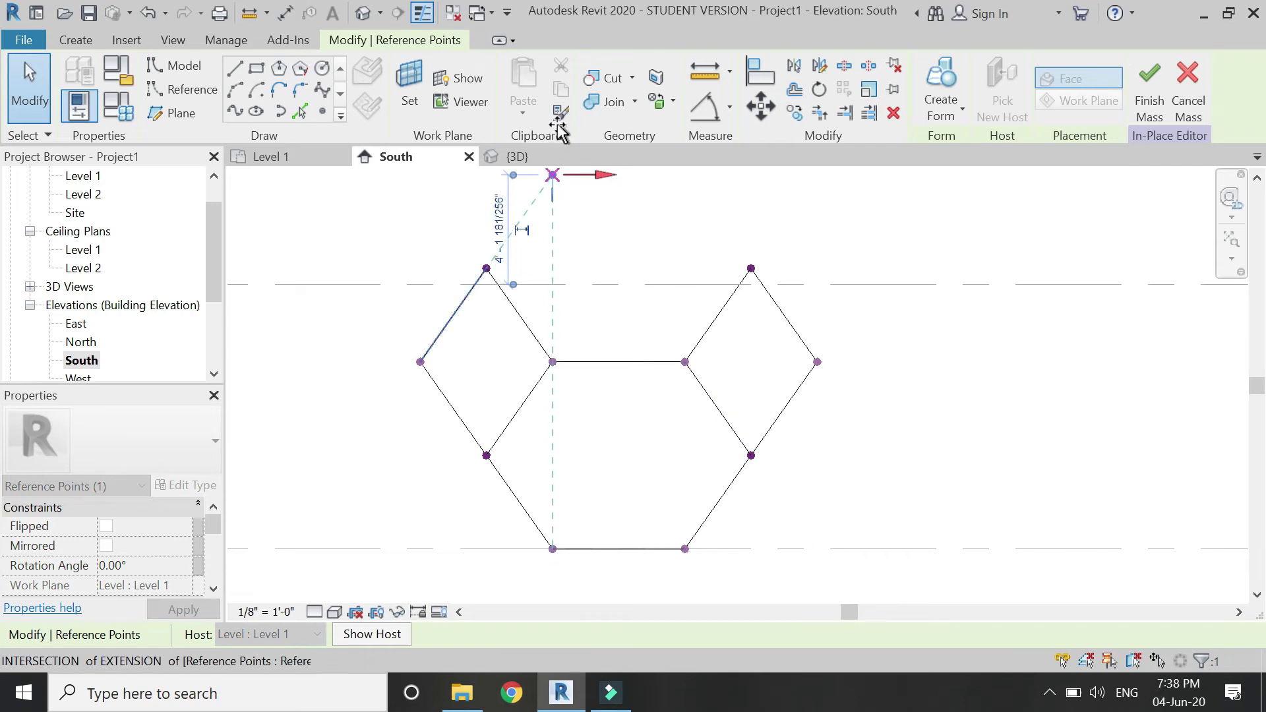
pyautogui.moveTo(559, 130); pyautogui.dragTo(554, 173)
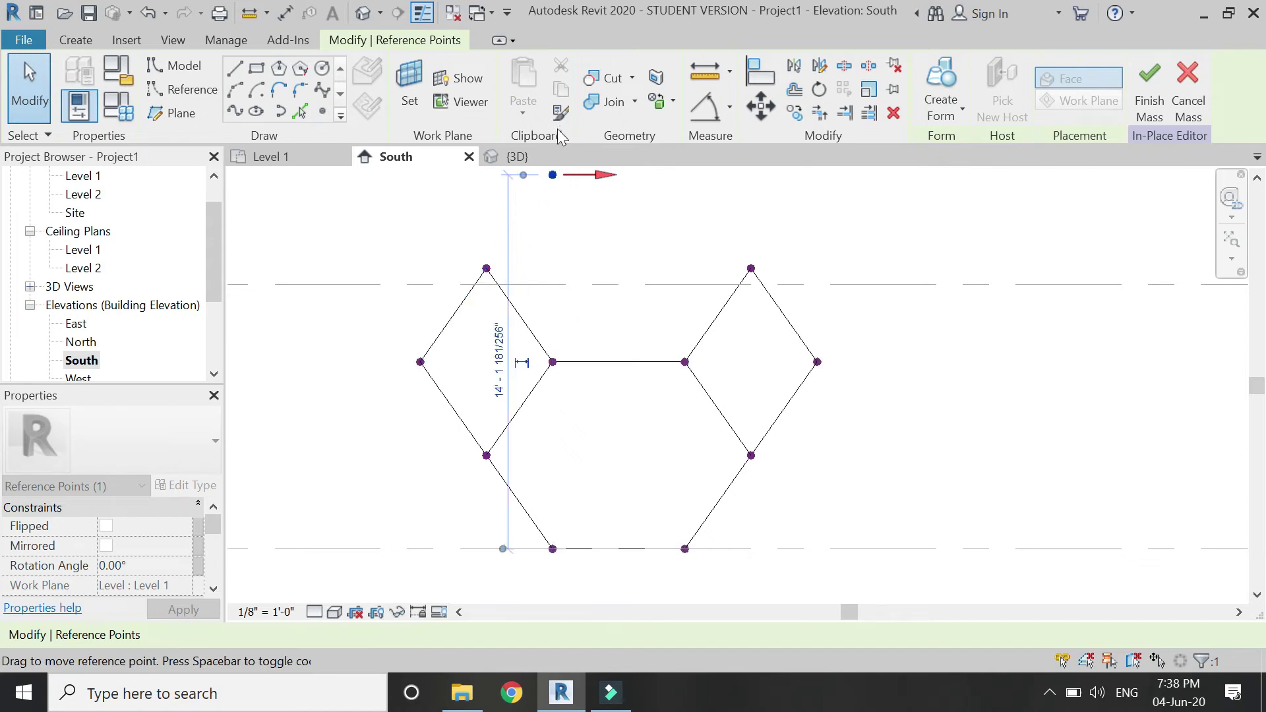
pyautogui.scroll(-2, 560, 442)
pyautogui.click(438, 282)
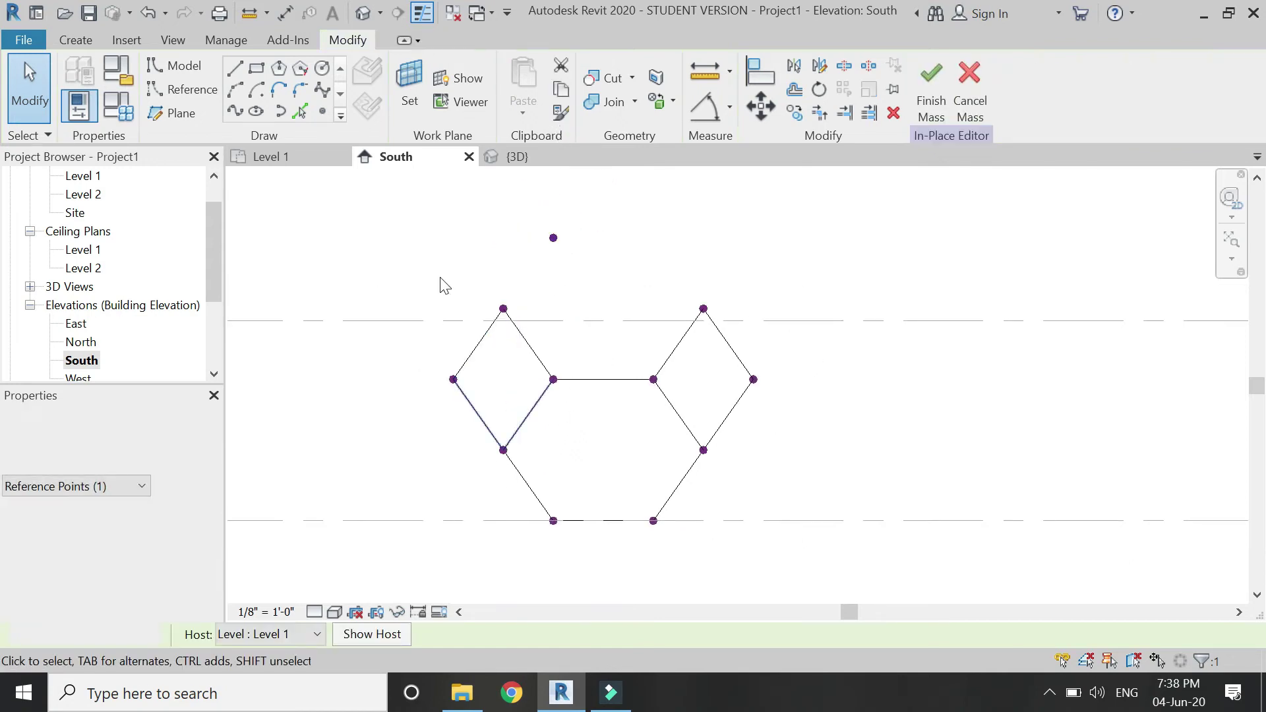
pyautogui.click(306, 157)
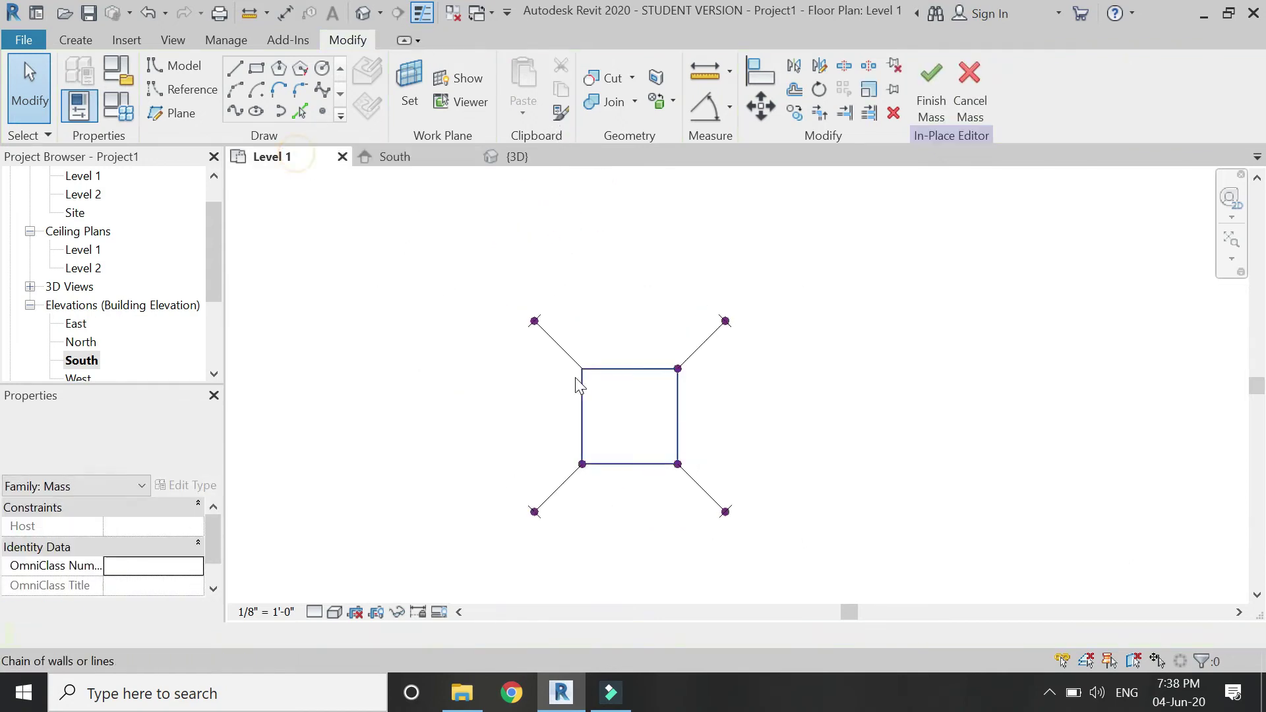
# Move the remaining three corner points from the base up to the raised point's height in South elevation.
pyautogui.keyDown('ctrl'); pyautogui.click(679, 465); pyautogui.keyUp('ctrl')
pyautogui.keyDown('ctrl'); pyautogui.click(583, 465); pyautogui.keyUp('ctrl')
pyautogui.click(418, 162)
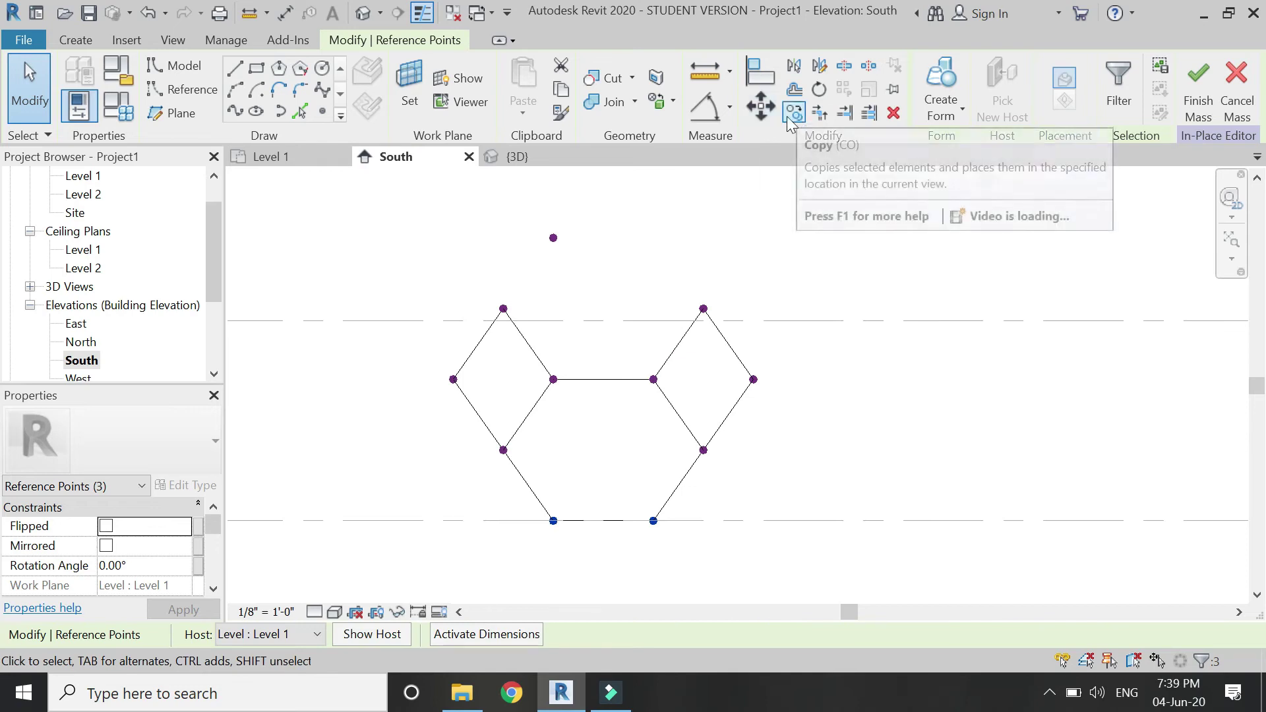
pyautogui.click(761, 107)
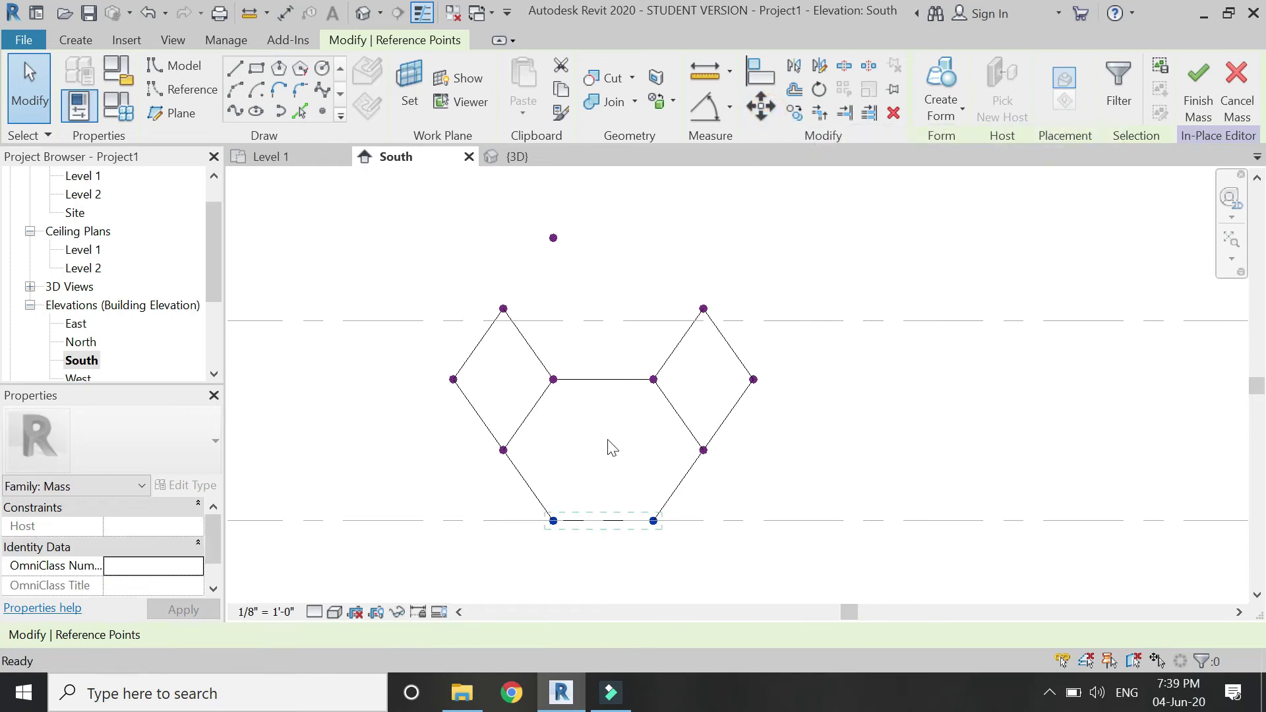
pyautogui.click(553, 521)
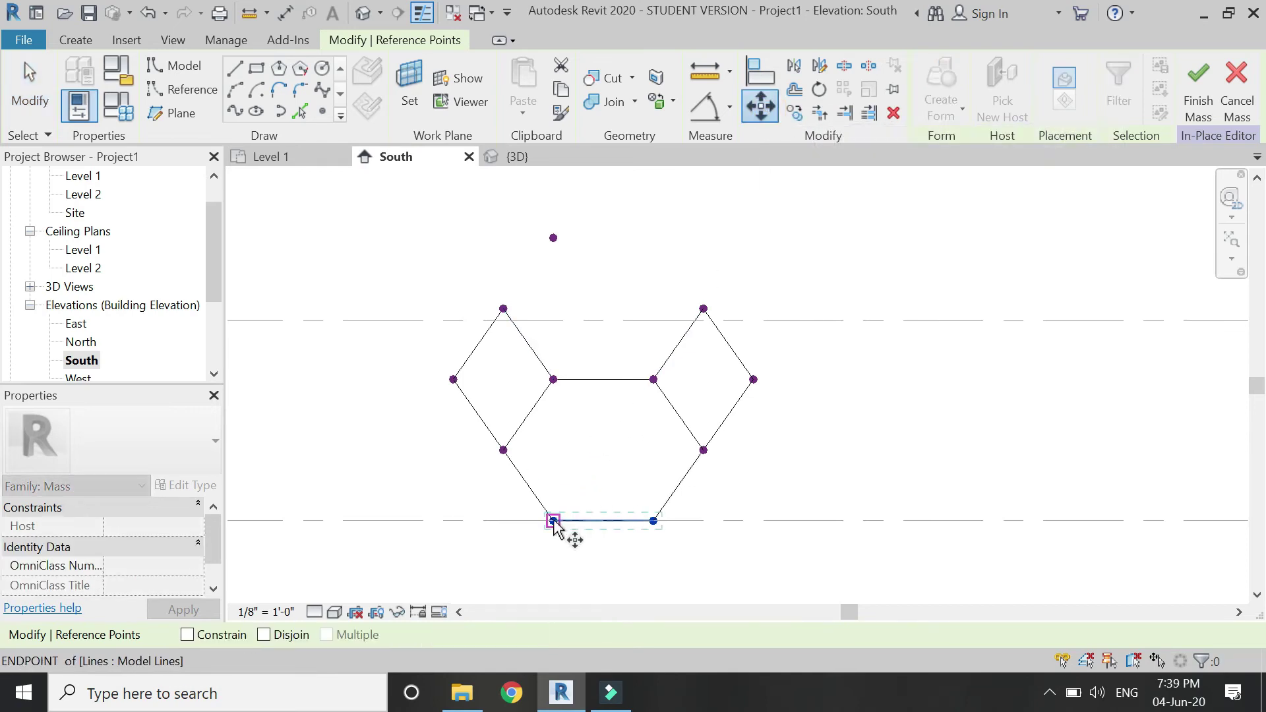
pyautogui.click(552, 237)
pyautogui.click(600, 266)
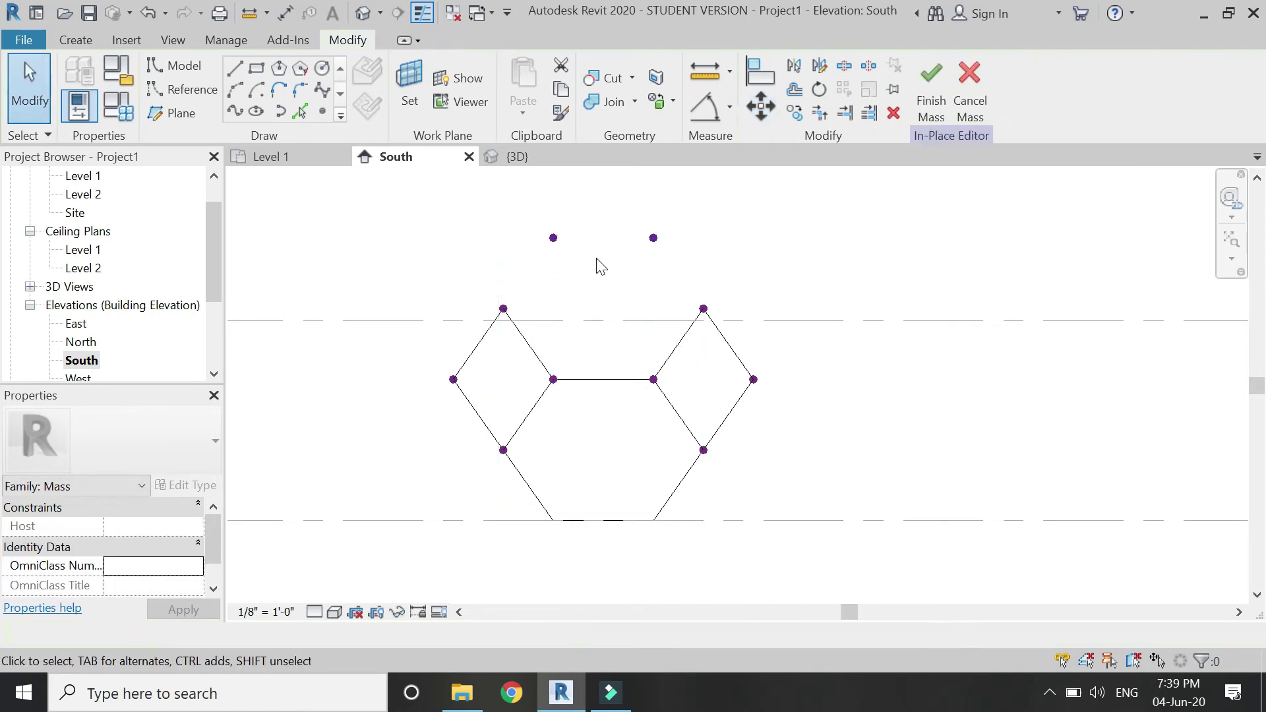
pyautogui.click(519, 156)
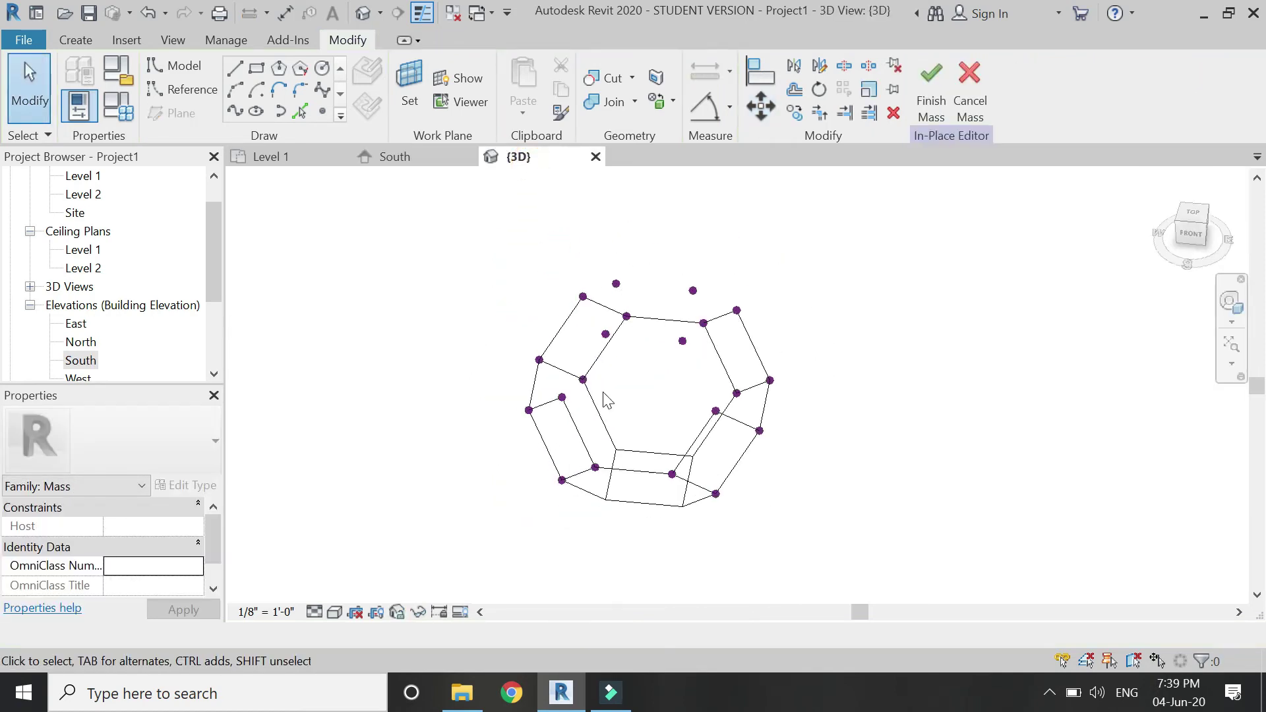
pyautogui.scroll(1, 651, 269)
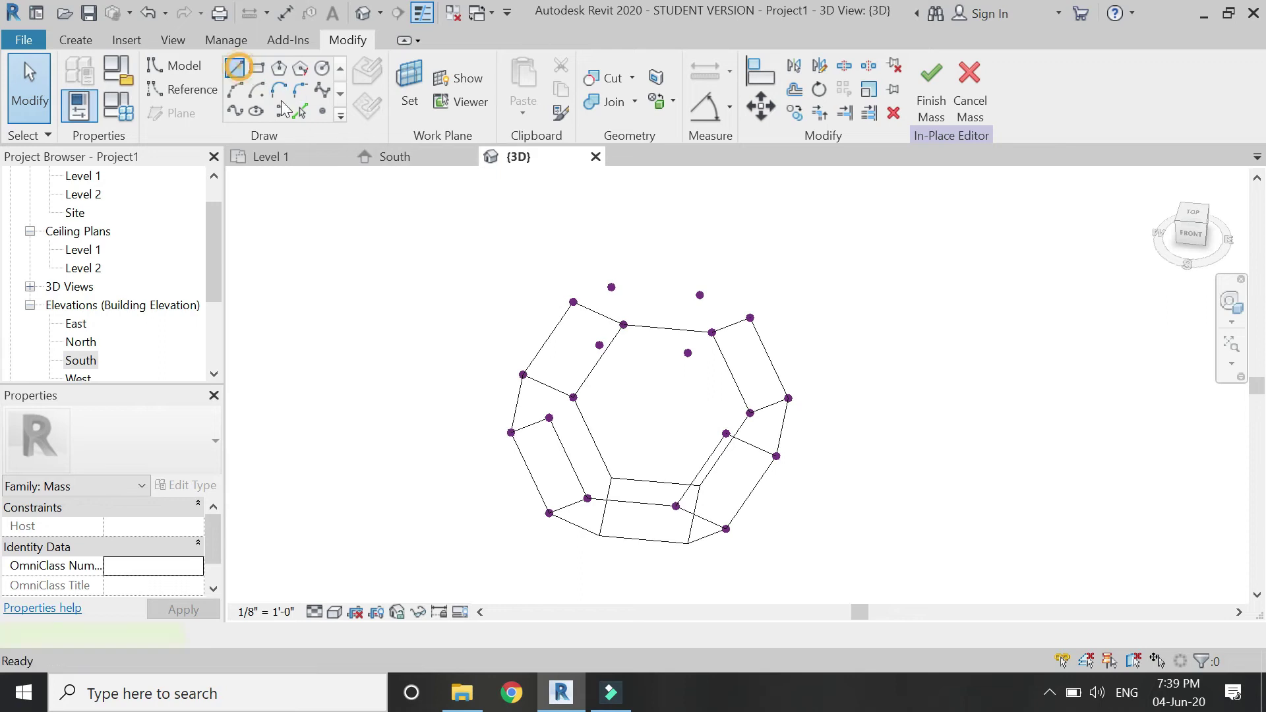
# Using Draw on Face, draw the top square of model lines through the raised corner points.
pyautogui.click(235, 69)
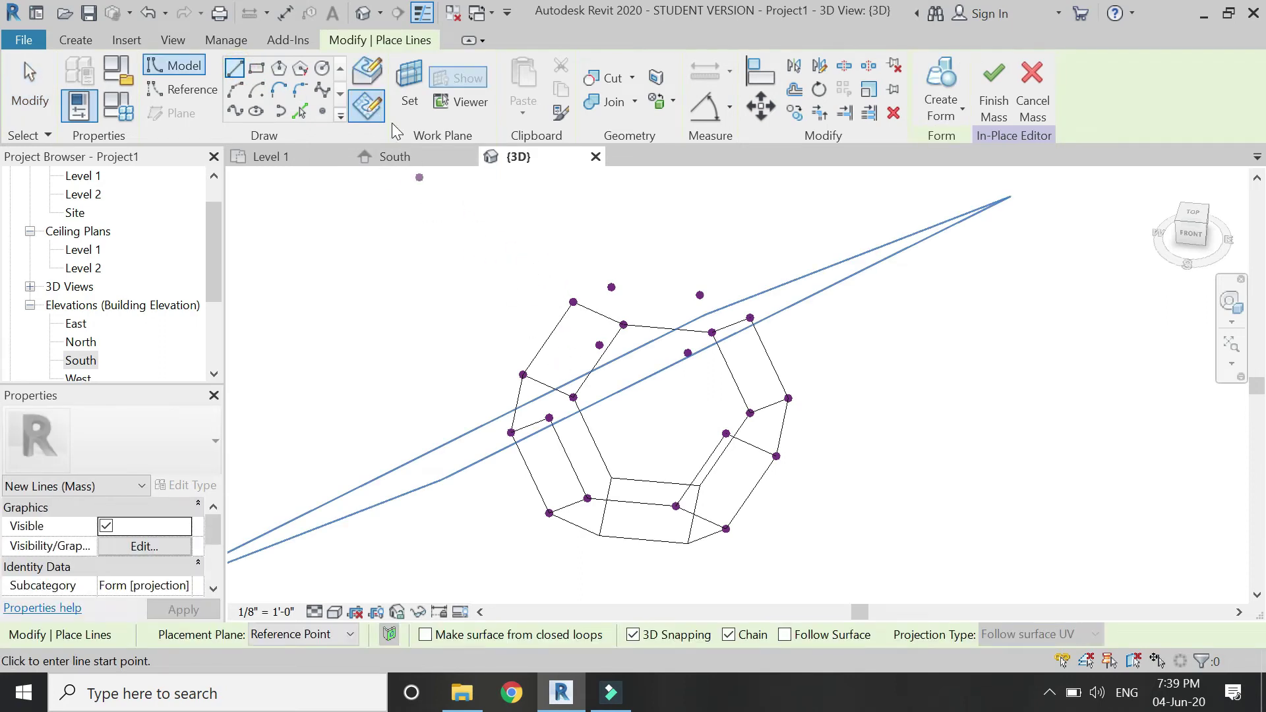
pyautogui.click(367, 74)
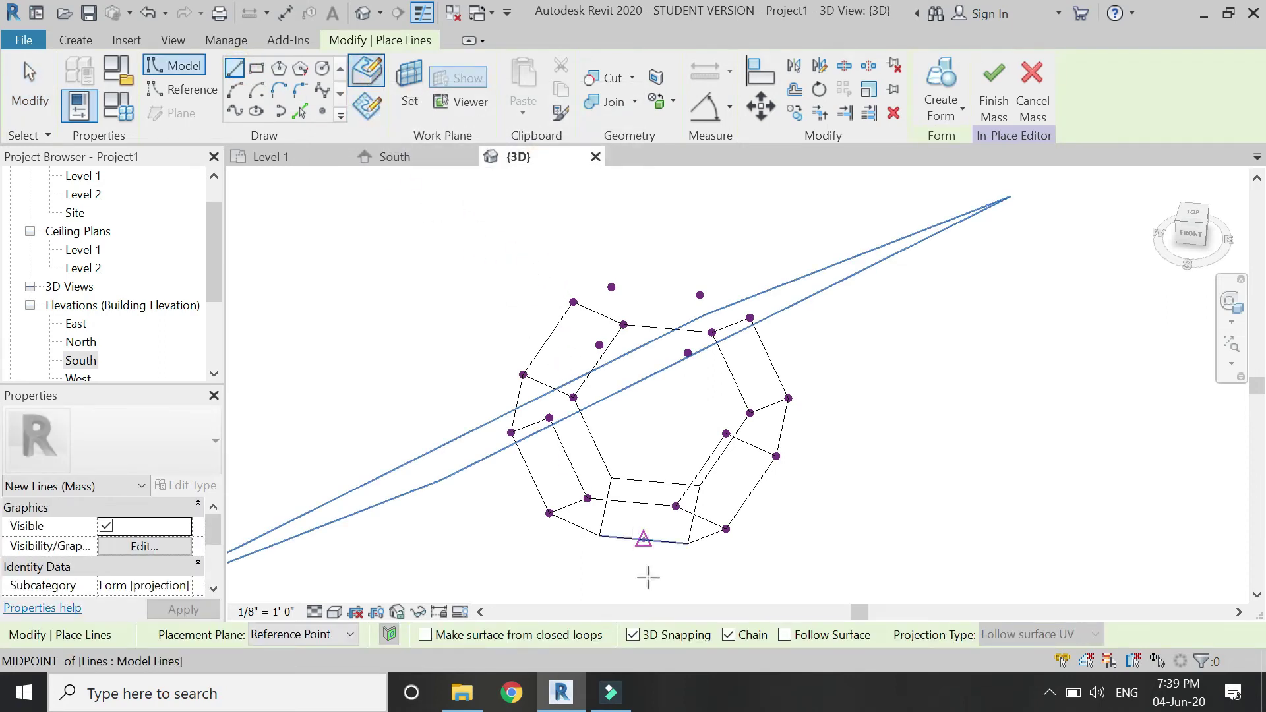
pyautogui.scroll(1, 640, 285)
pyautogui.click(604, 289)
pyautogui.click(694, 364)
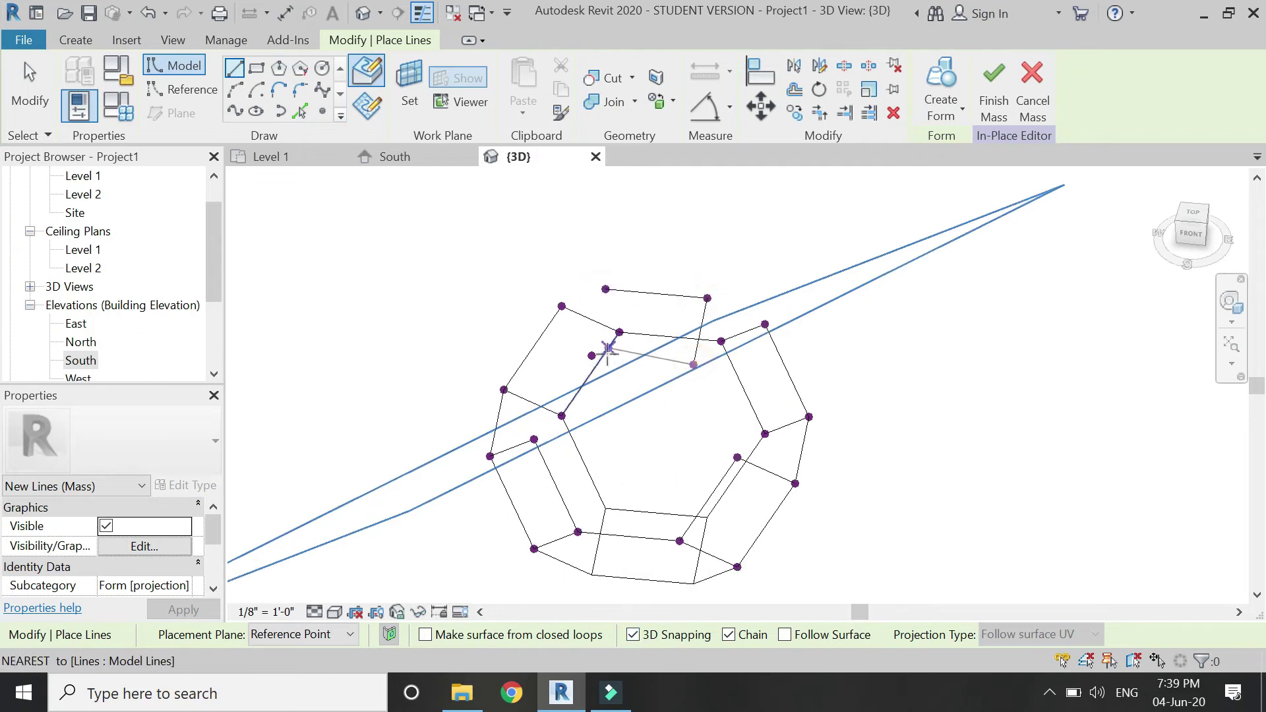
pyautogui.click(593, 356)
pyautogui.click(605, 291)
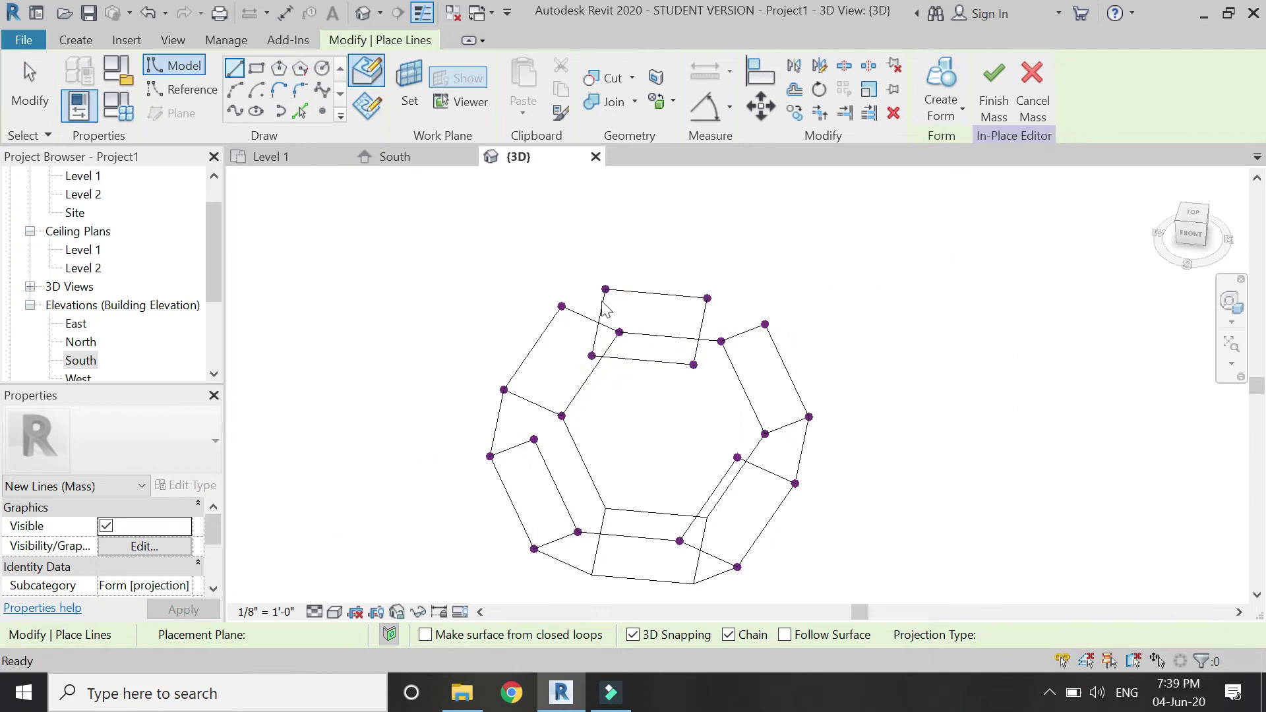
# Draw model lines connecting the top square's corners down to the hexagon vertices.
pyautogui.click(562, 306)
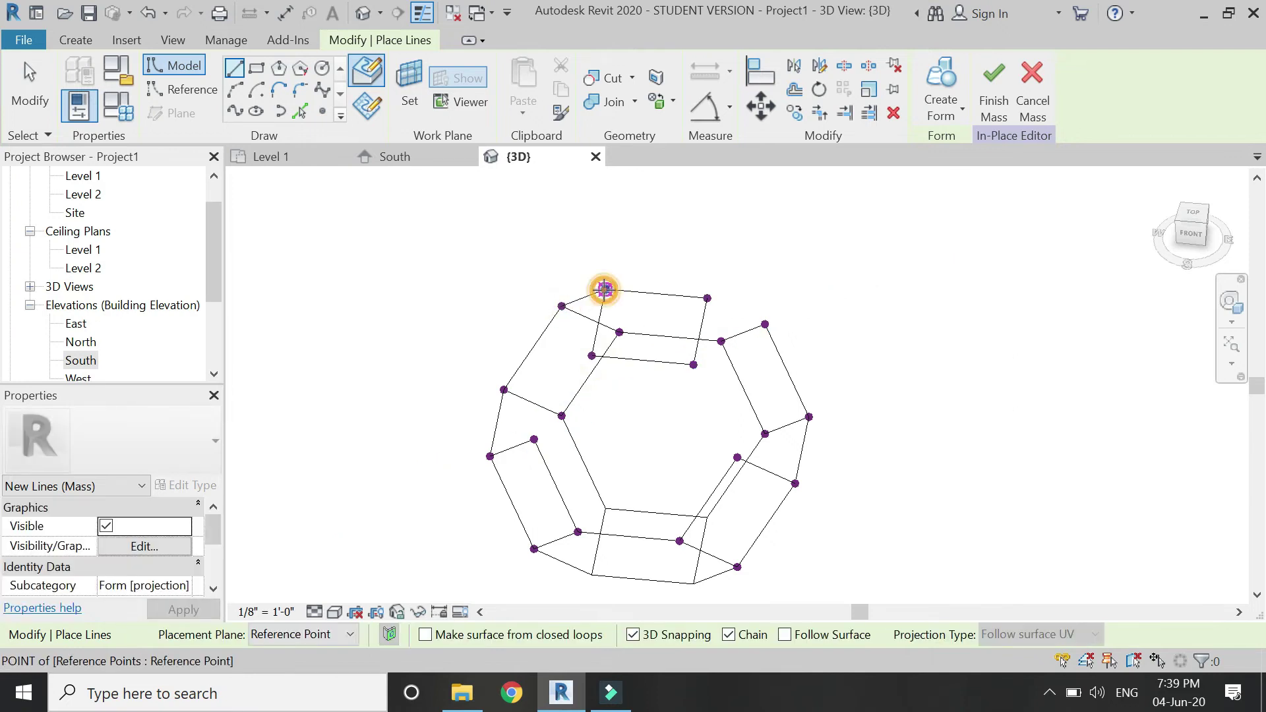
pyautogui.click(592, 356)
pyautogui.click(534, 439)
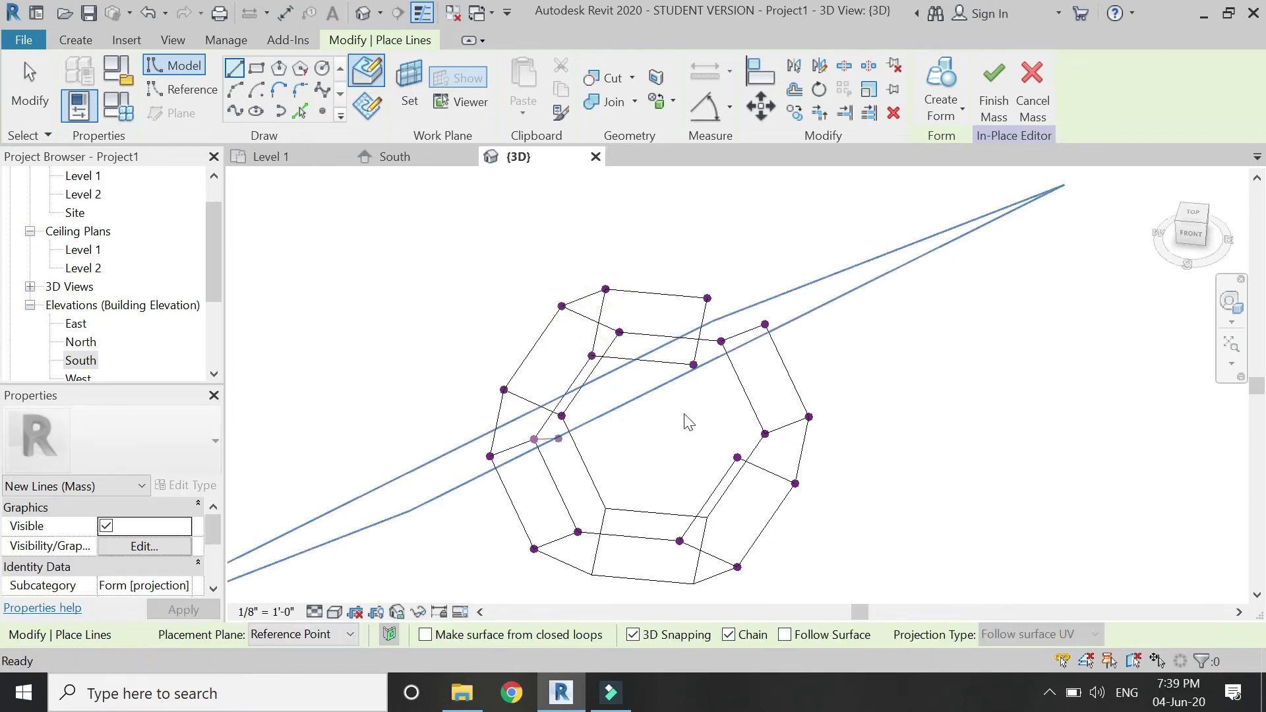
pyautogui.click(694, 365)
pyautogui.click(737, 457)
pyautogui.press('Escape')
pyautogui.click(707, 298)
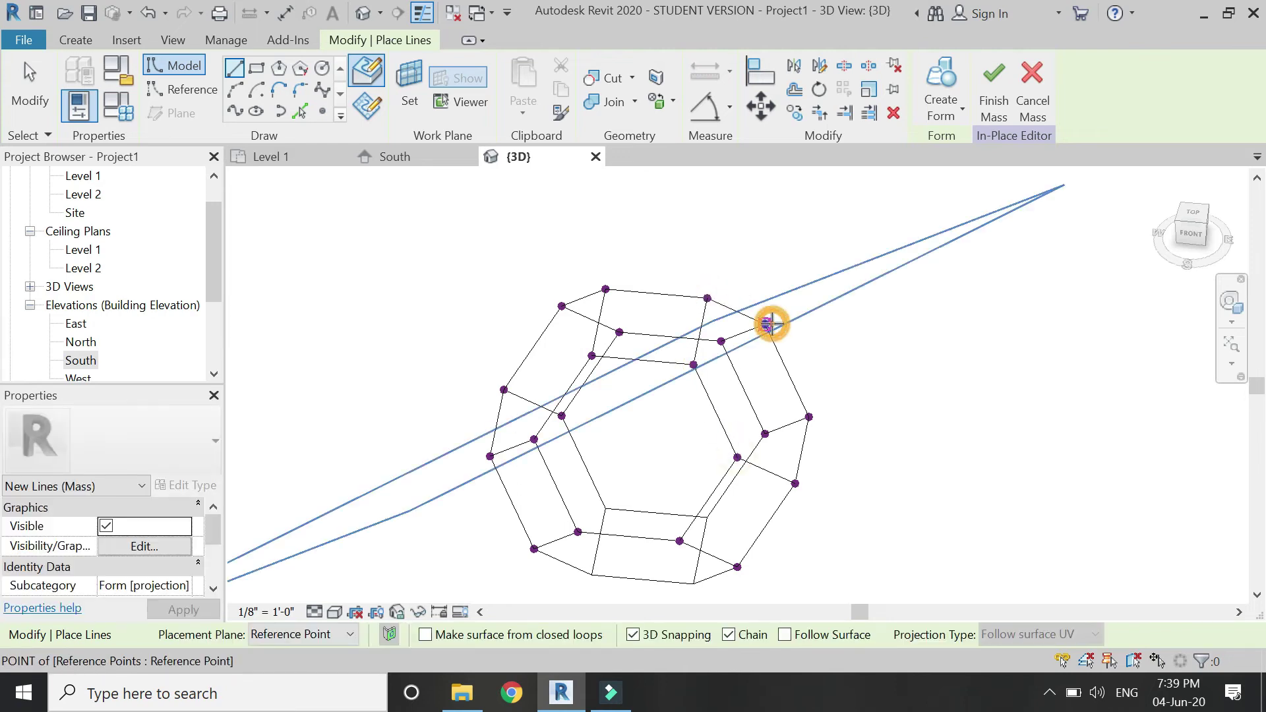
pyautogui.click(765, 323)
pyautogui.press('Escape')
pyautogui.scroll(-2, 631, 353)
pyautogui.press('Escape')
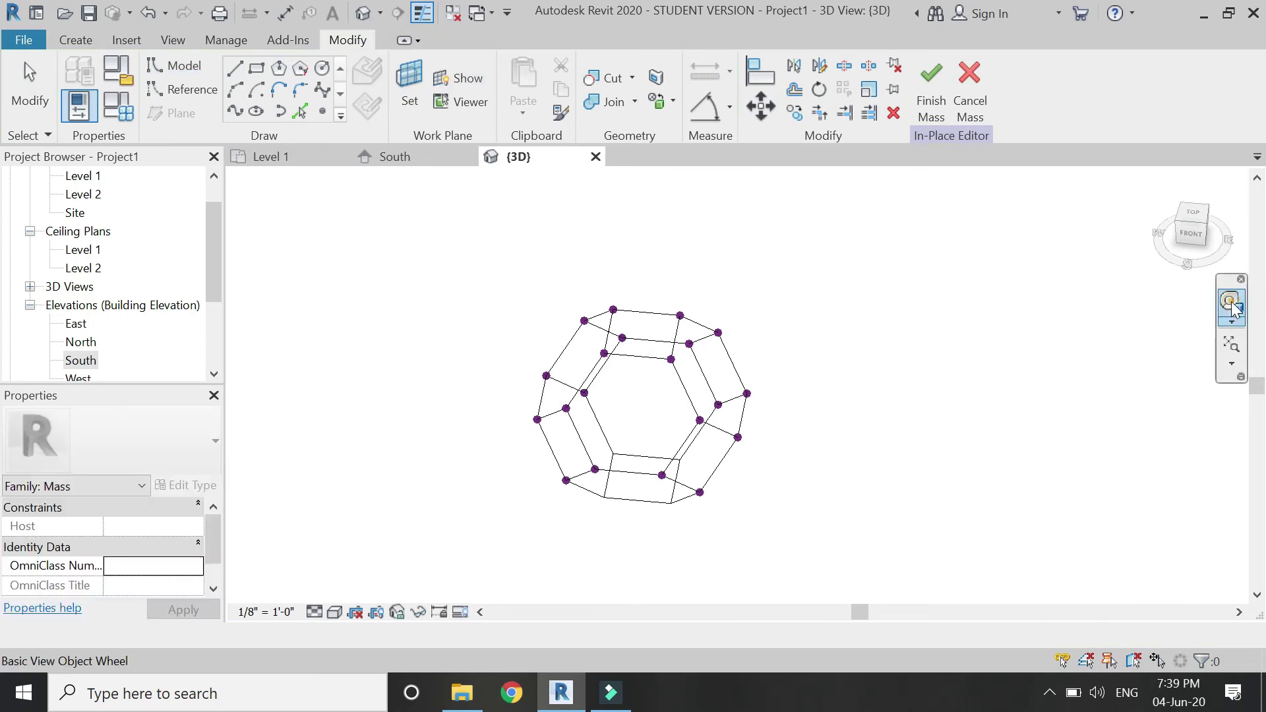
# Orbit to a side view and crossing-select the entire wireframe.
pyautogui.click(1231, 304)
pyautogui.moveTo(842, 314); pyautogui.dragTo(635, 408)
pyautogui.moveTo(656, 495); pyautogui.dragTo(524, 443)
pyautogui.click(662, 400)
pyautogui.moveTo(828, 298); pyautogui.dragTo(435, 559)
# Filter the selection to the 36 Lines (Mass) and apply Is Reference Line.
pyautogui.click(129, 488)
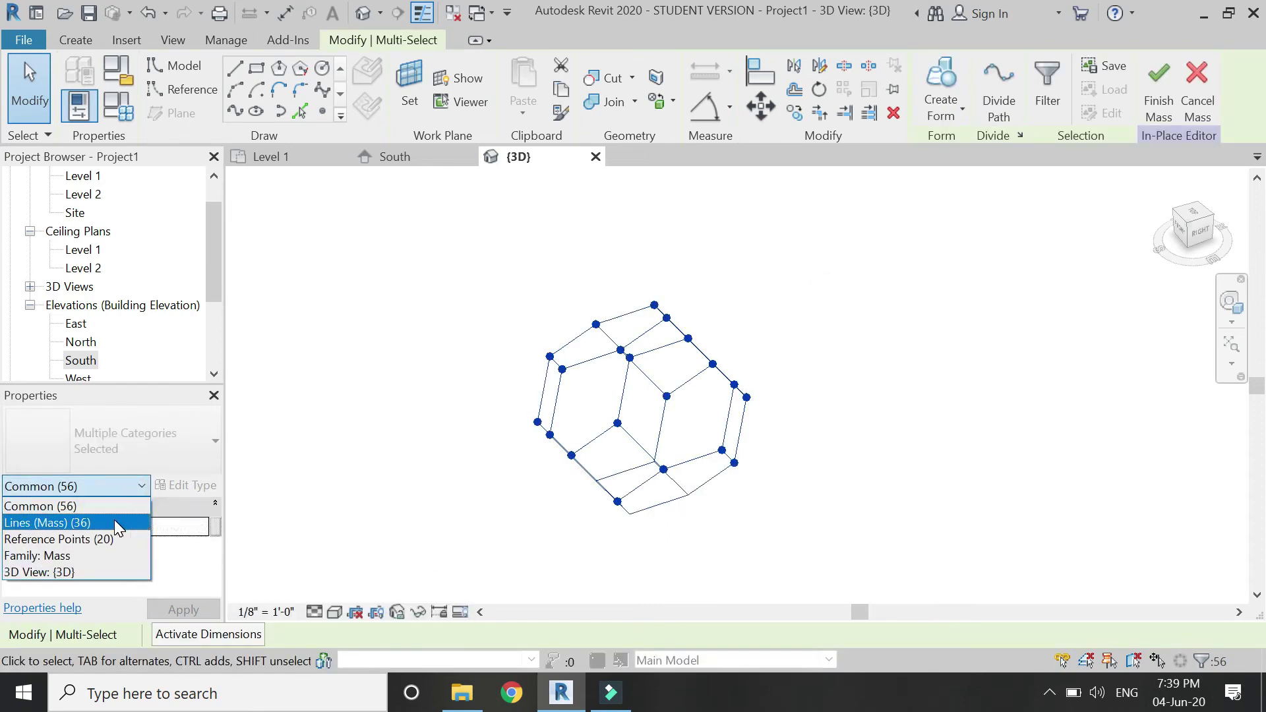
pyautogui.click(113, 521)
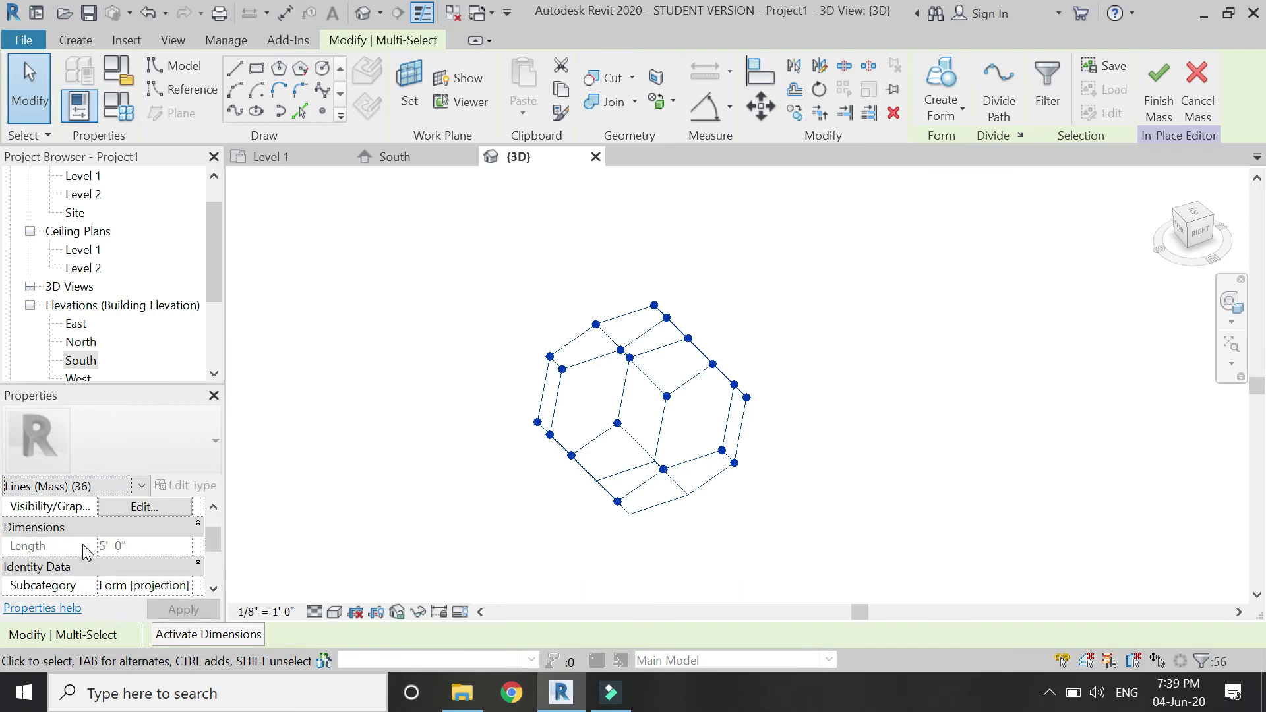
pyautogui.scroll(-2, 82, 544)
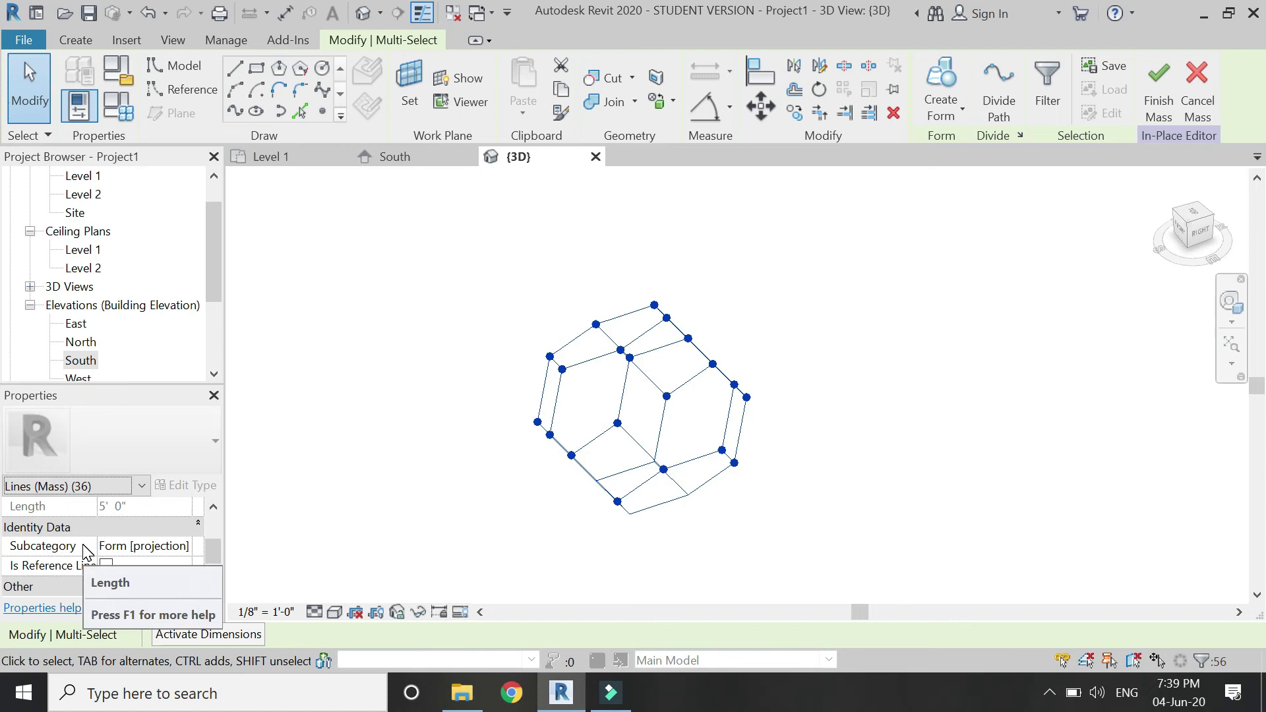
pyautogui.click(106, 566)
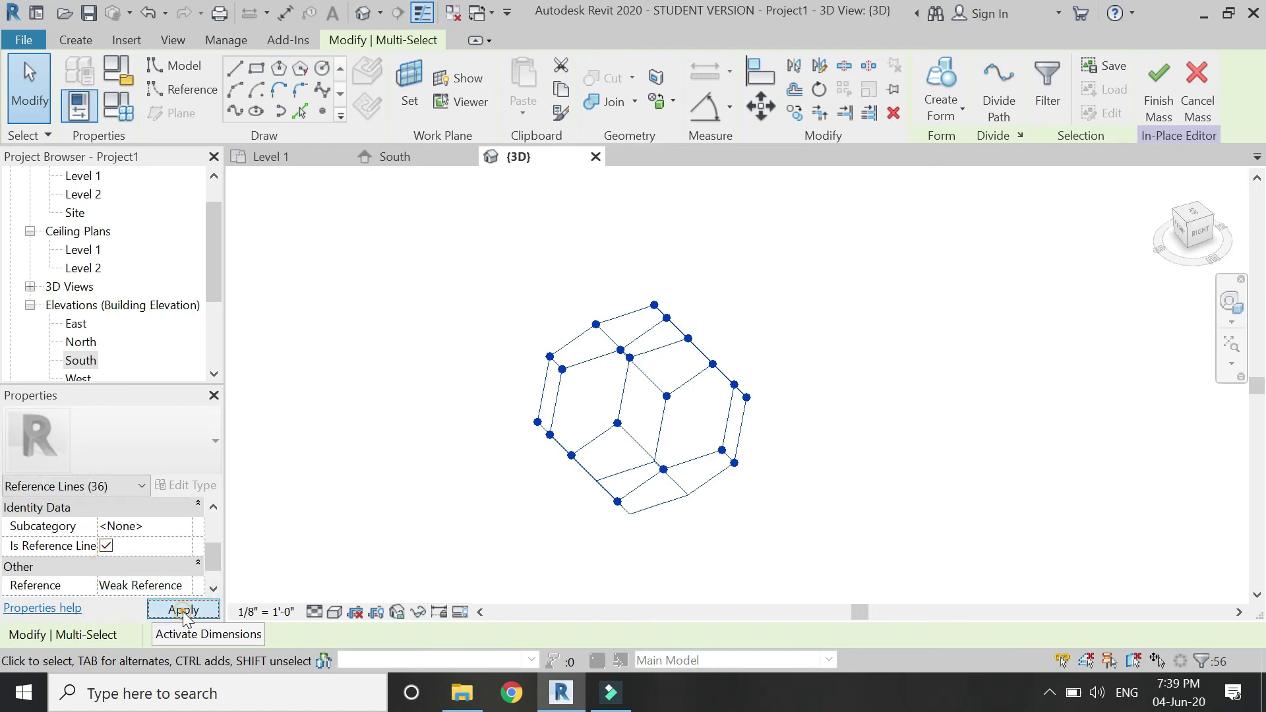
pyautogui.click(184, 611)
pyautogui.click(425, 448)
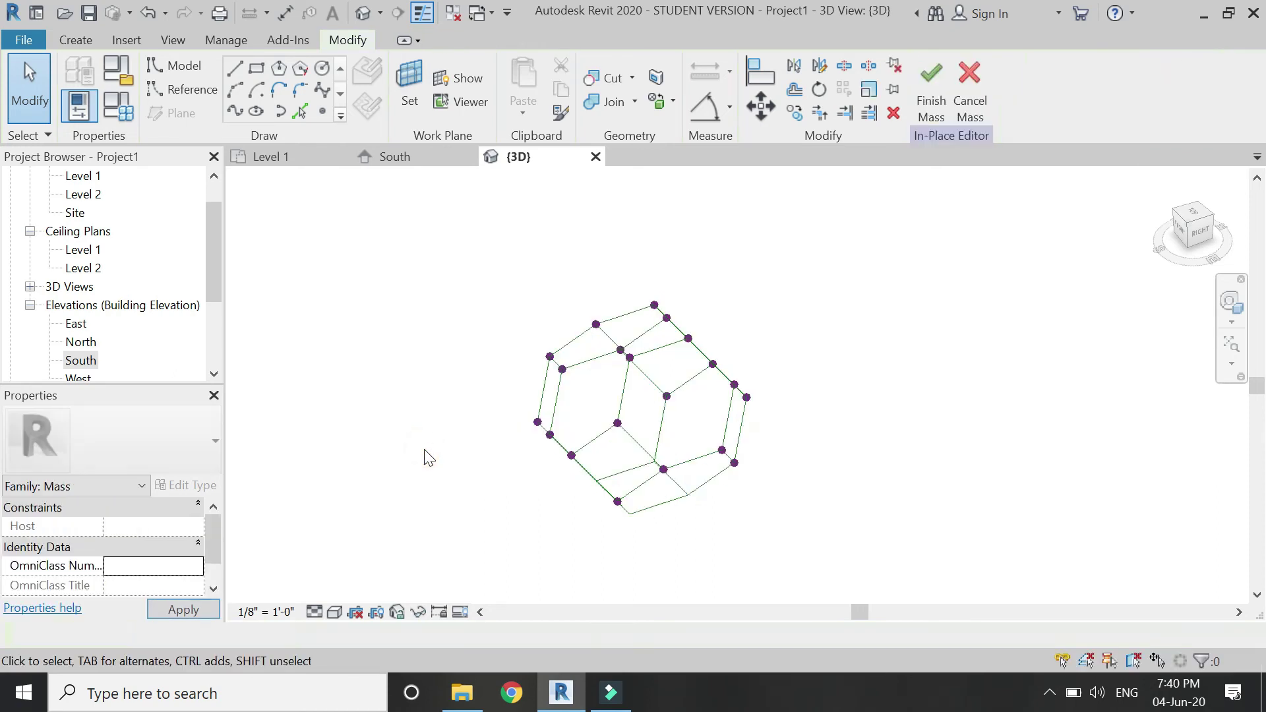
# Create a solid form from a hexagon's reference-line loop and switch to the Realistic visual style.
pyautogui.click(632, 384)
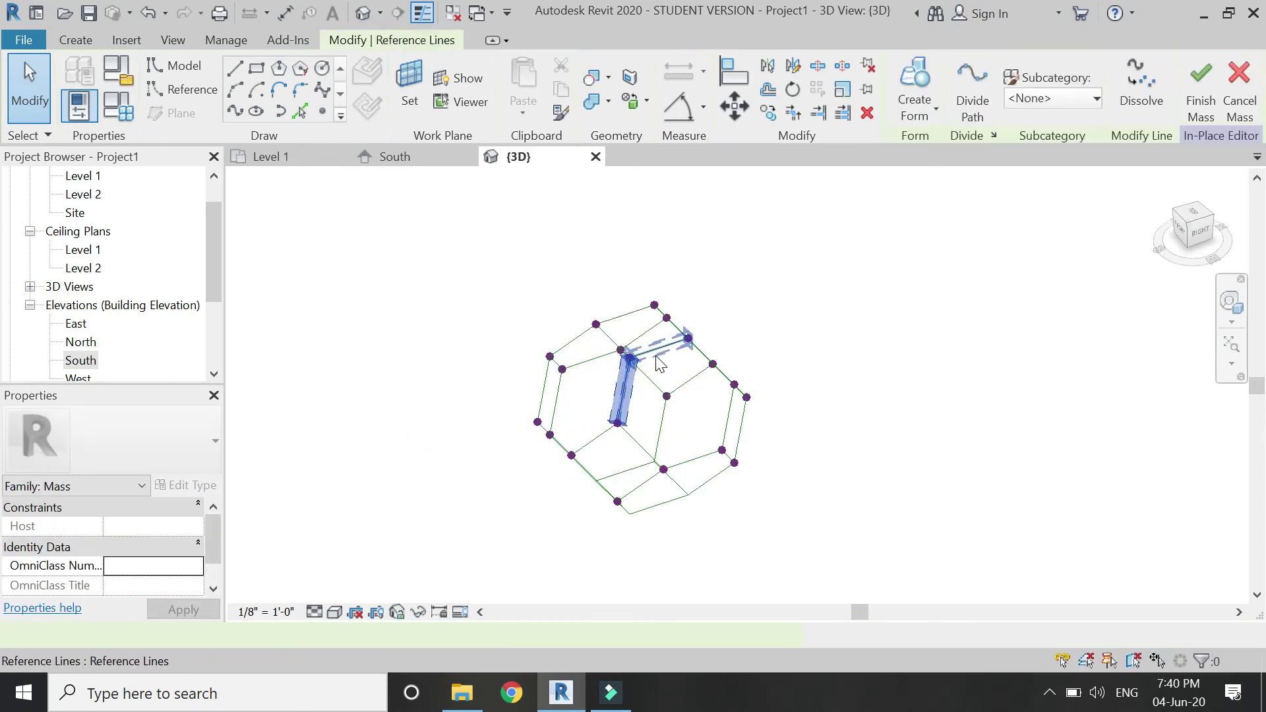
pyautogui.scroll(1, 656, 353)
pyautogui.keyDown('ctrl'); pyautogui.click(736, 387); pyautogui.keyUp('ctrl')
pyautogui.keyDown('ctrl'); pyautogui.click(744, 386); pyautogui.keyUp('ctrl')
pyautogui.keyDown('ctrl'); pyautogui.click(750, 428); pyautogui.keyUp('ctrl')
pyautogui.keyDown('ctrl'); pyautogui.click(715, 491); pyautogui.keyUp('ctrl')
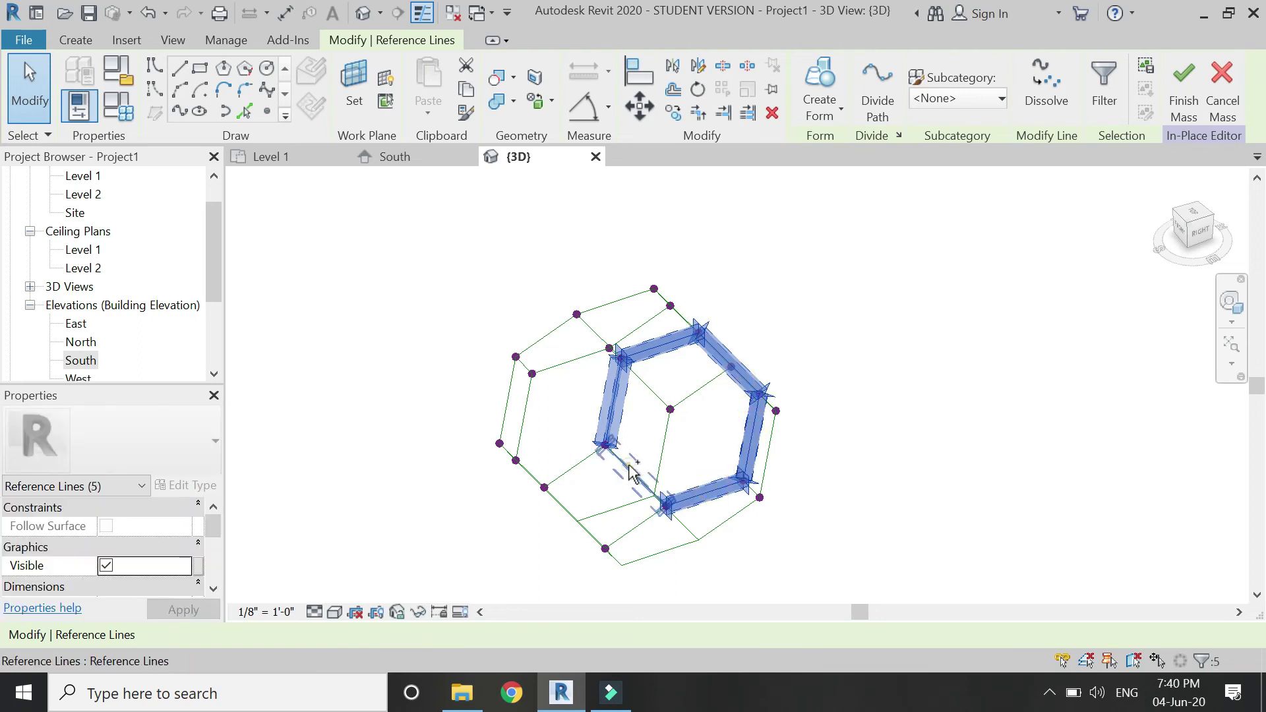
pyautogui.keyDown('ctrl'); pyautogui.click(627, 470); pyautogui.keyUp('ctrl')
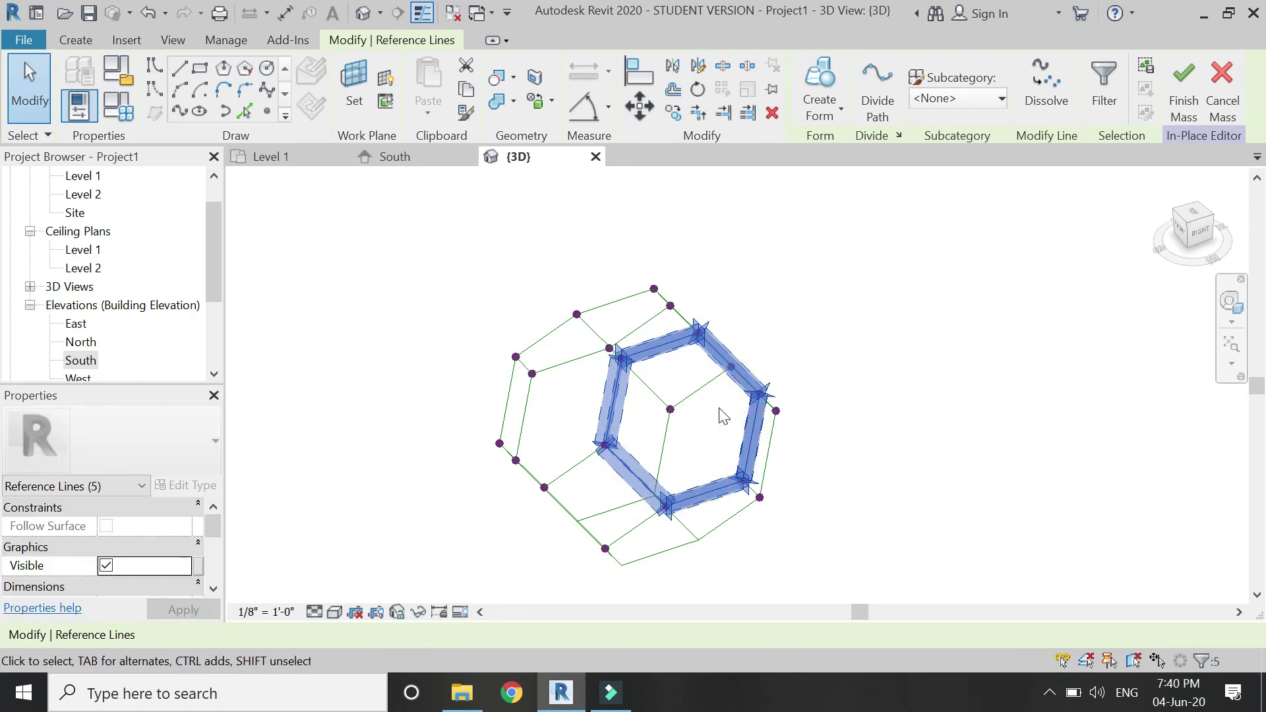
pyautogui.click(830, 82)
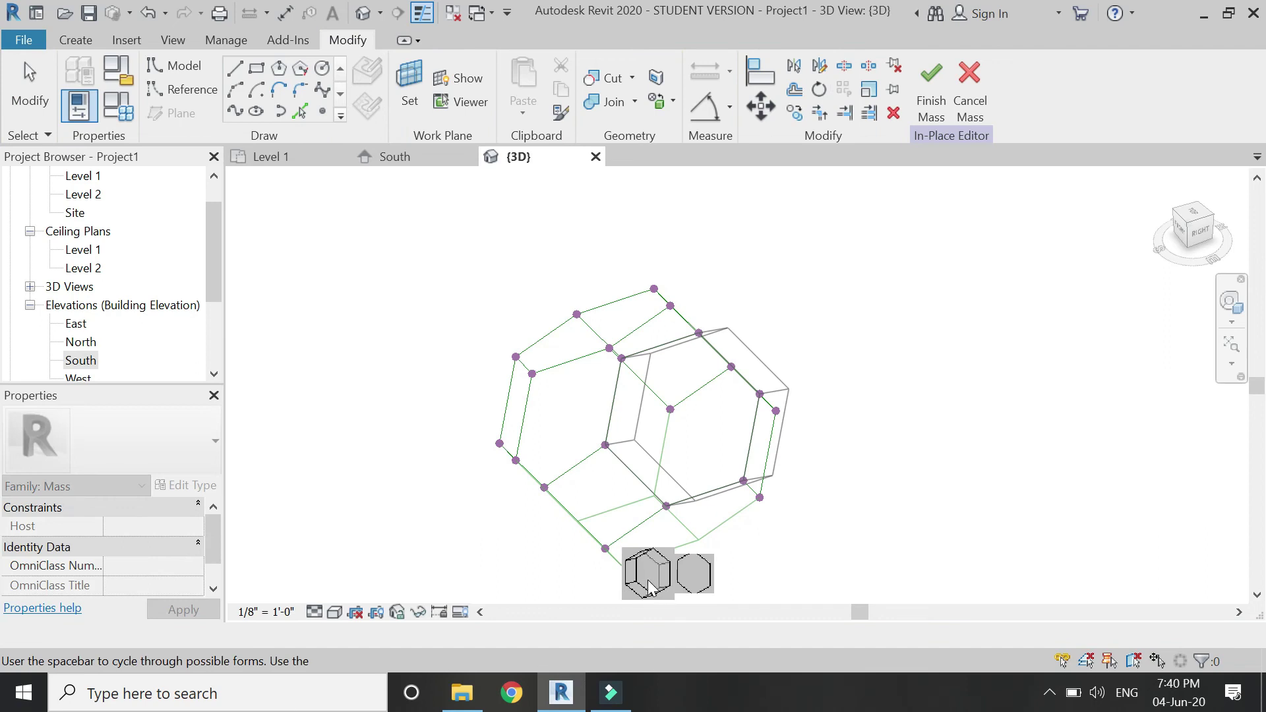
pyautogui.click(648, 575)
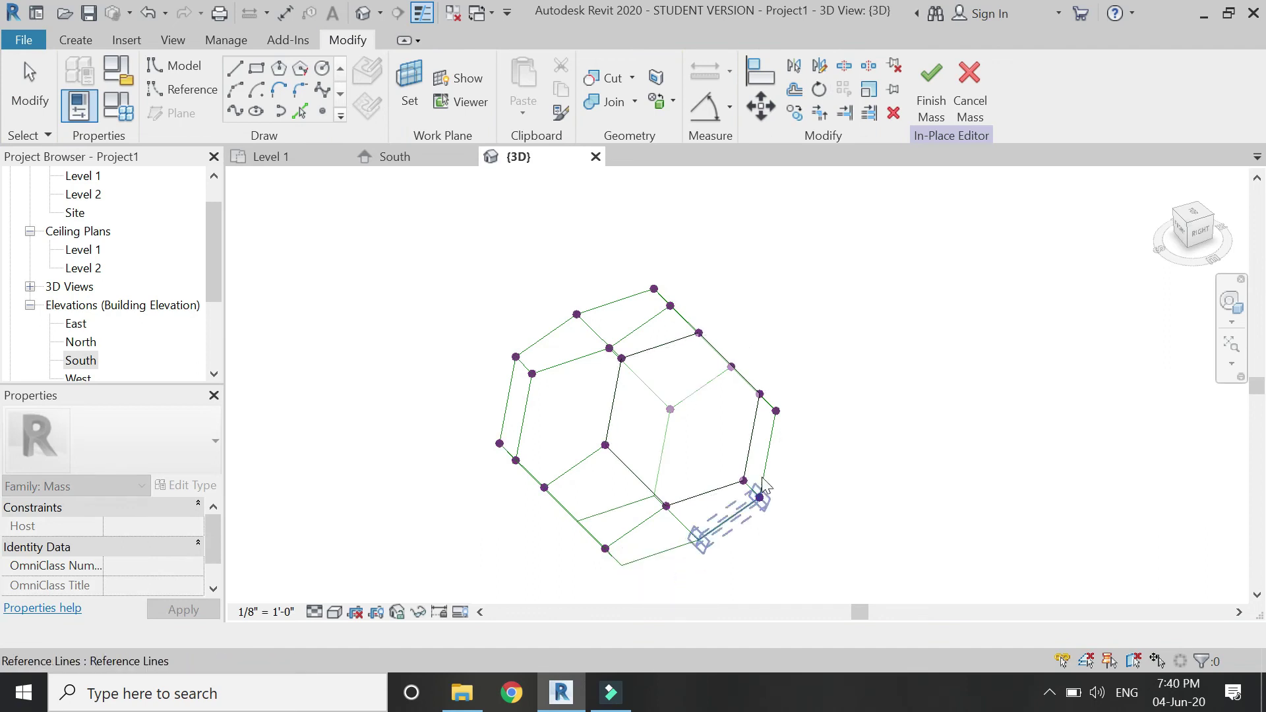
pyautogui.click(335, 611)
pyautogui.click(349, 573)
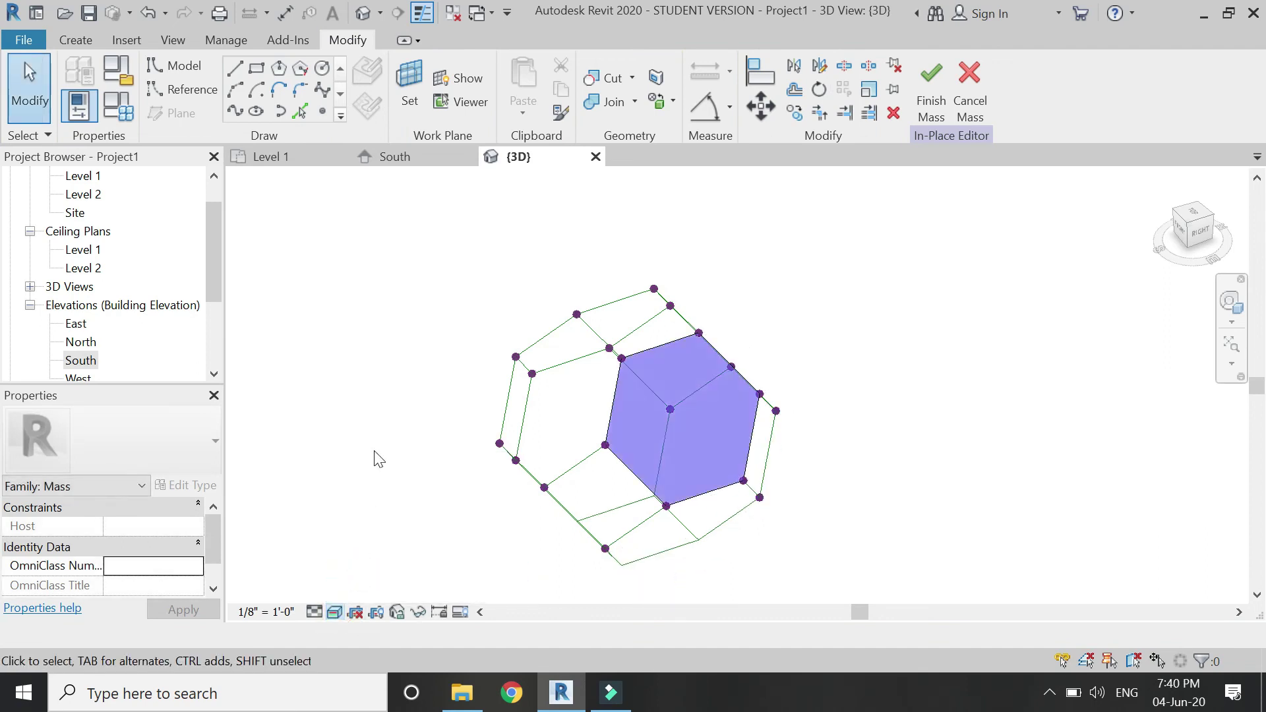
pyautogui.scroll(-1, 394, 388)
# Select the square face's reference-line loop and create a solid form from it.
pyautogui.click(564, 449)
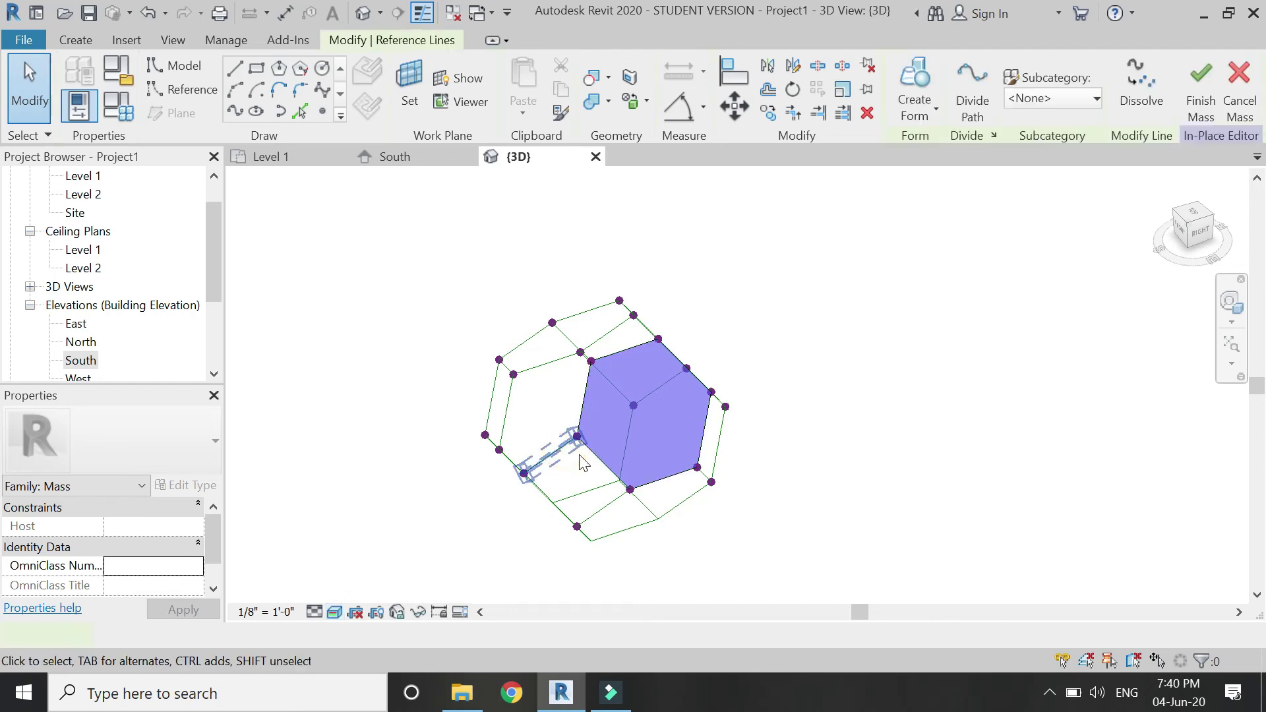
pyautogui.press('Tab')
pyautogui.click(608, 515)
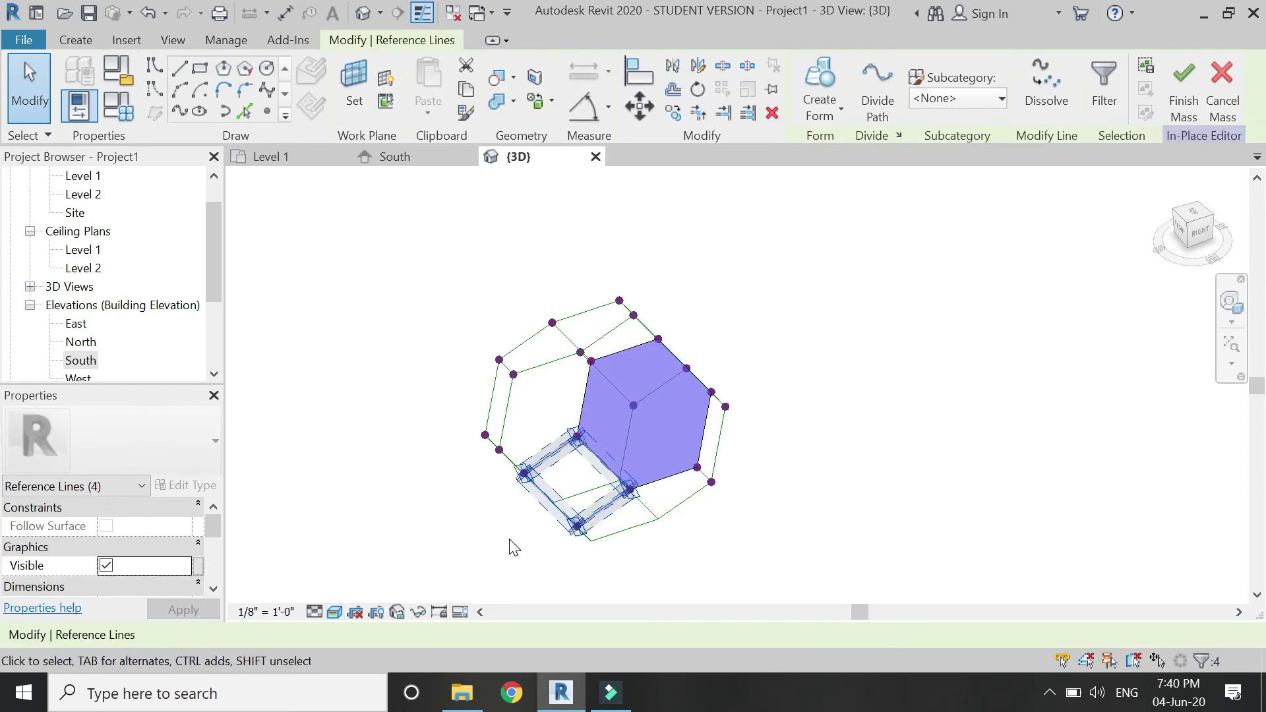
pyautogui.click(832, 82)
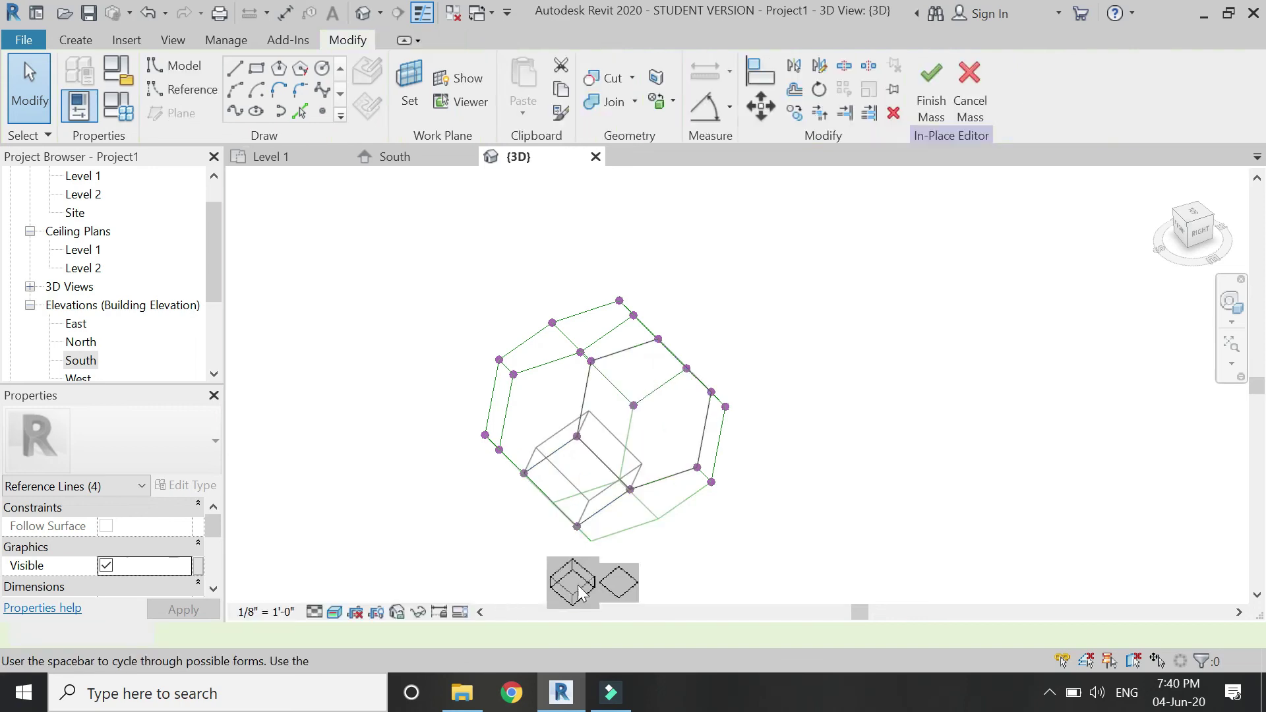
pyautogui.click(616, 585)
# Orbit the model with the SteeringWheel to check the filled faces.
pyautogui.click(1229, 304)
pyautogui.moveTo(958, 280); pyautogui.dragTo(559, 432)
pyautogui.moveTo(571, 517)
pyautogui.mouseDown()
pyautogui.moveTo(610, 503)
pyautogui.moveTo(857, 499)
pyautogui.mouseUp()
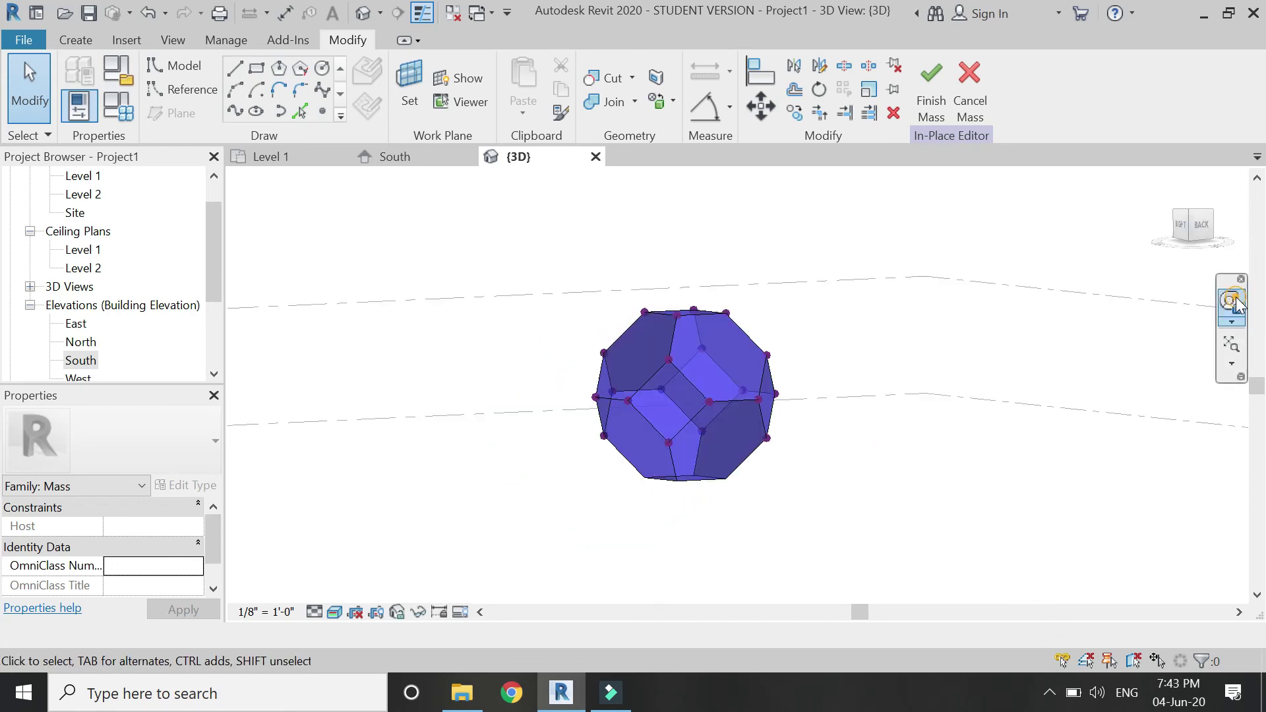
pyautogui.hotkey('shift', 'w')
pyautogui.moveTo(815, 303); pyautogui.dragTo(664, 403)
pyautogui.moveTo(723, 459)
pyautogui.mouseDown()
pyautogui.moveTo(610, 503)
pyautogui.moveTo(523, 486)
pyautogui.moveTo(495, 461)
pyautogui.moveTo(626, 494)
pyautogui.mouseUp()
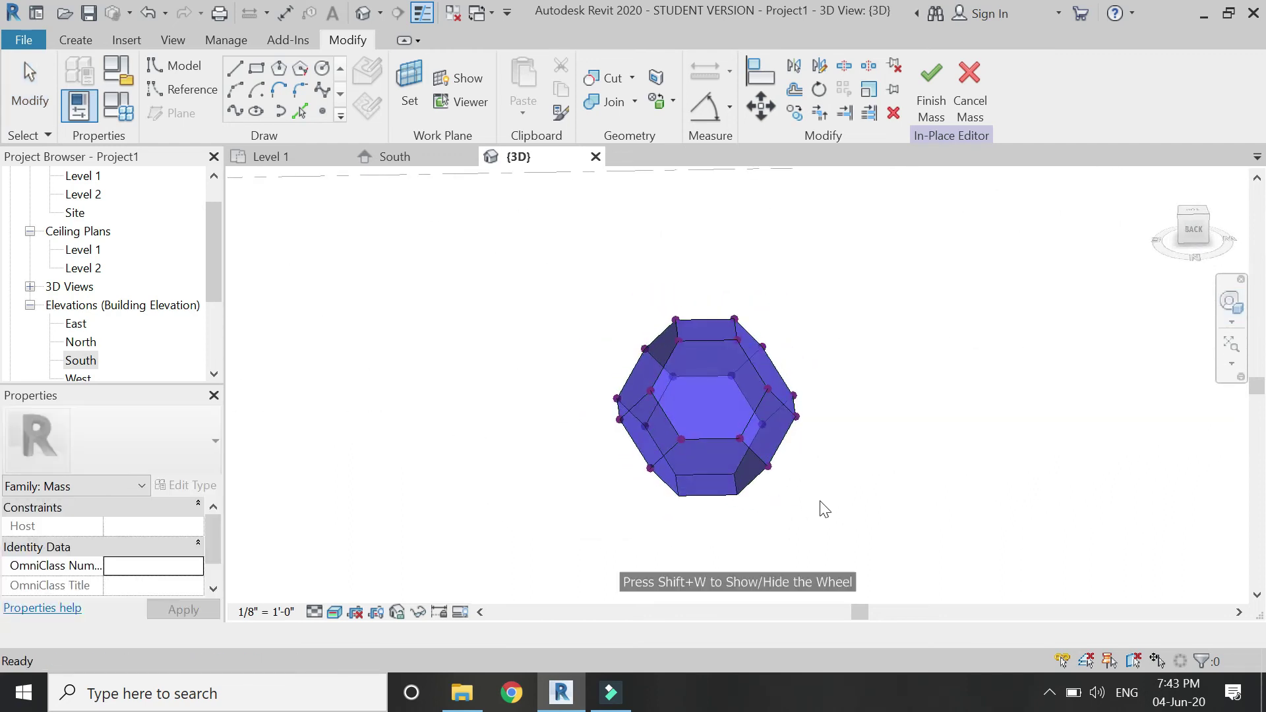
# Filter the selection to the 14 forms and associate their Material with a new 'surfaces' parameter.
pyautogui.moveTo(812, 486); pyautogui.dragTo(543, 297)
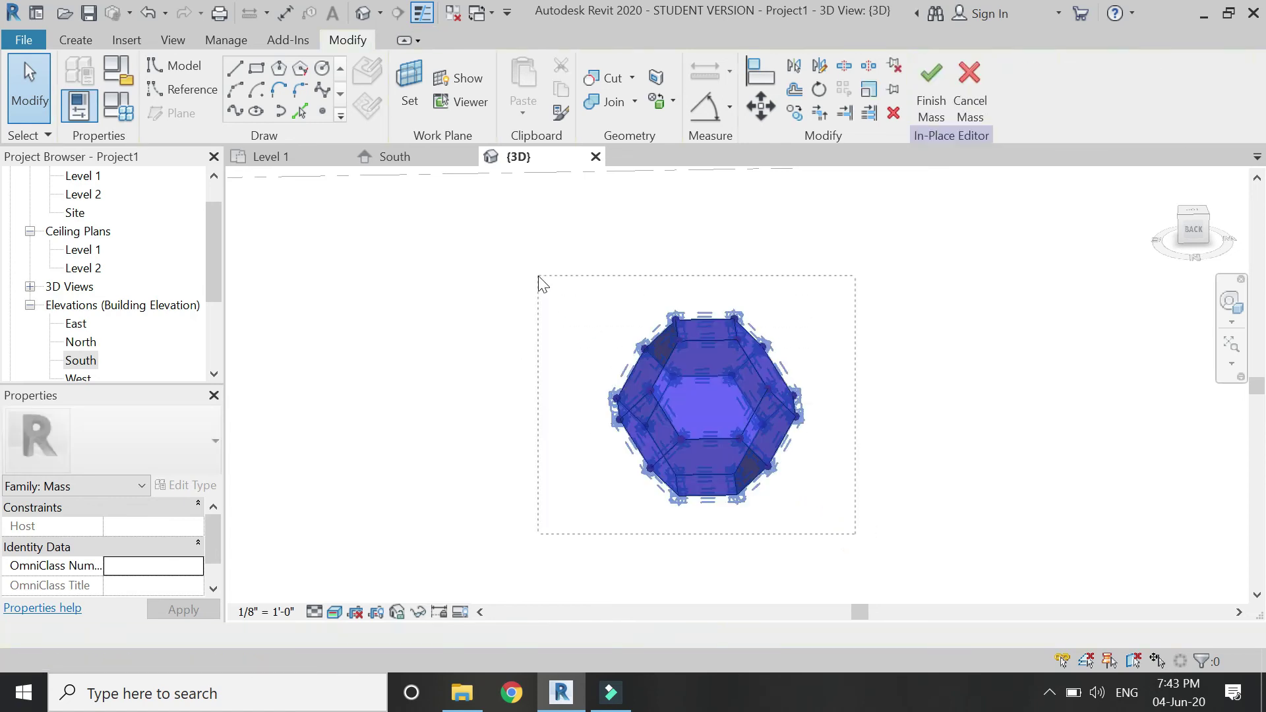
pyautogui.click(113, 486)
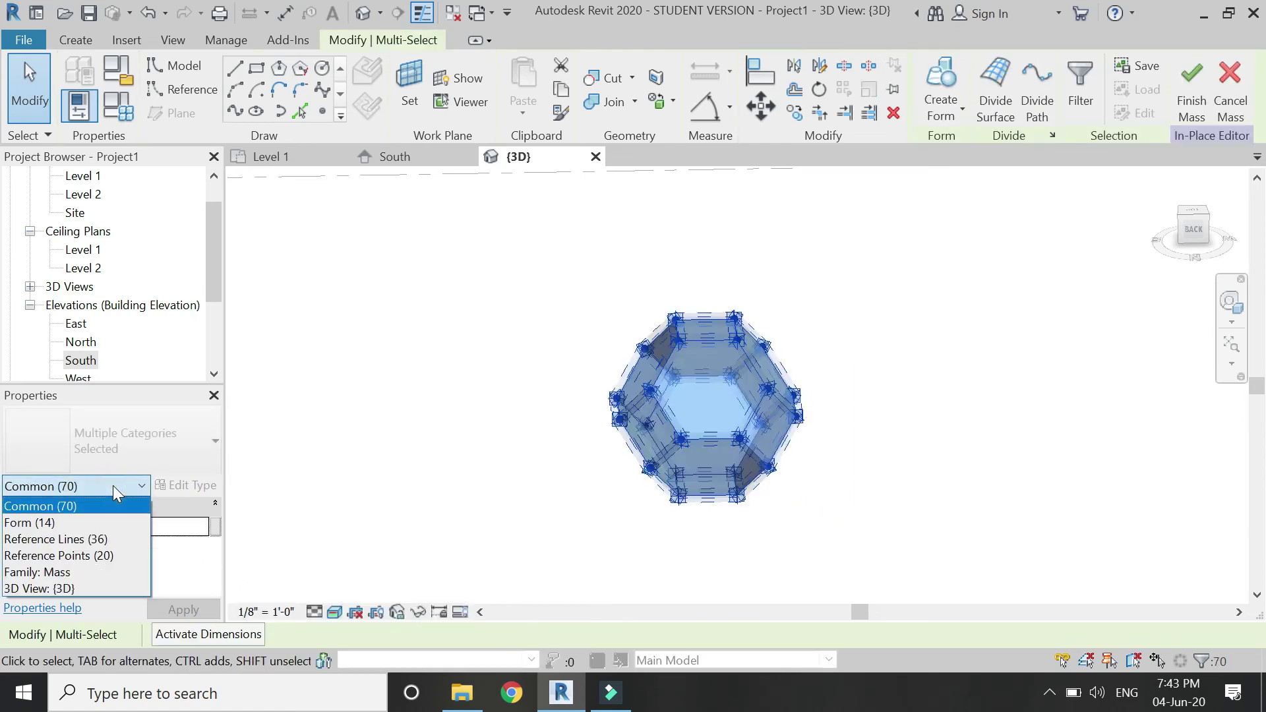
pyautogui.click(99, 523)
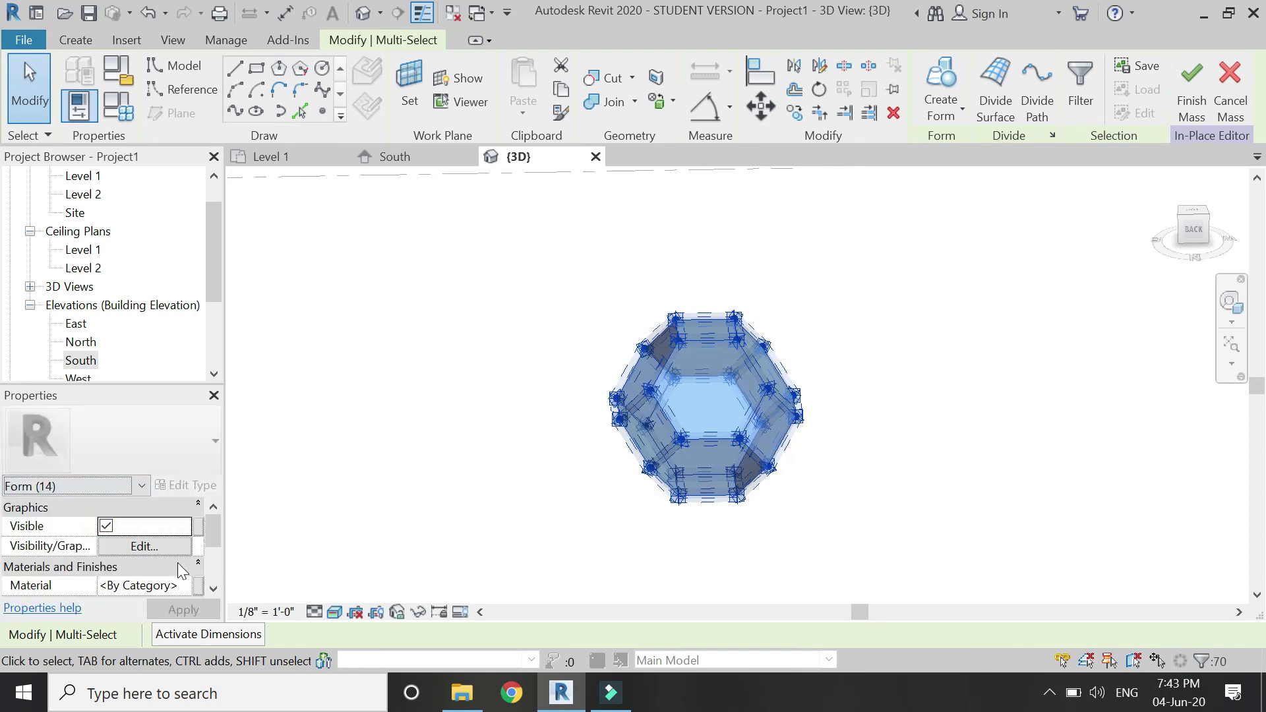
pyautogui.click(197, 584)
pyautogui.click(331, 483)
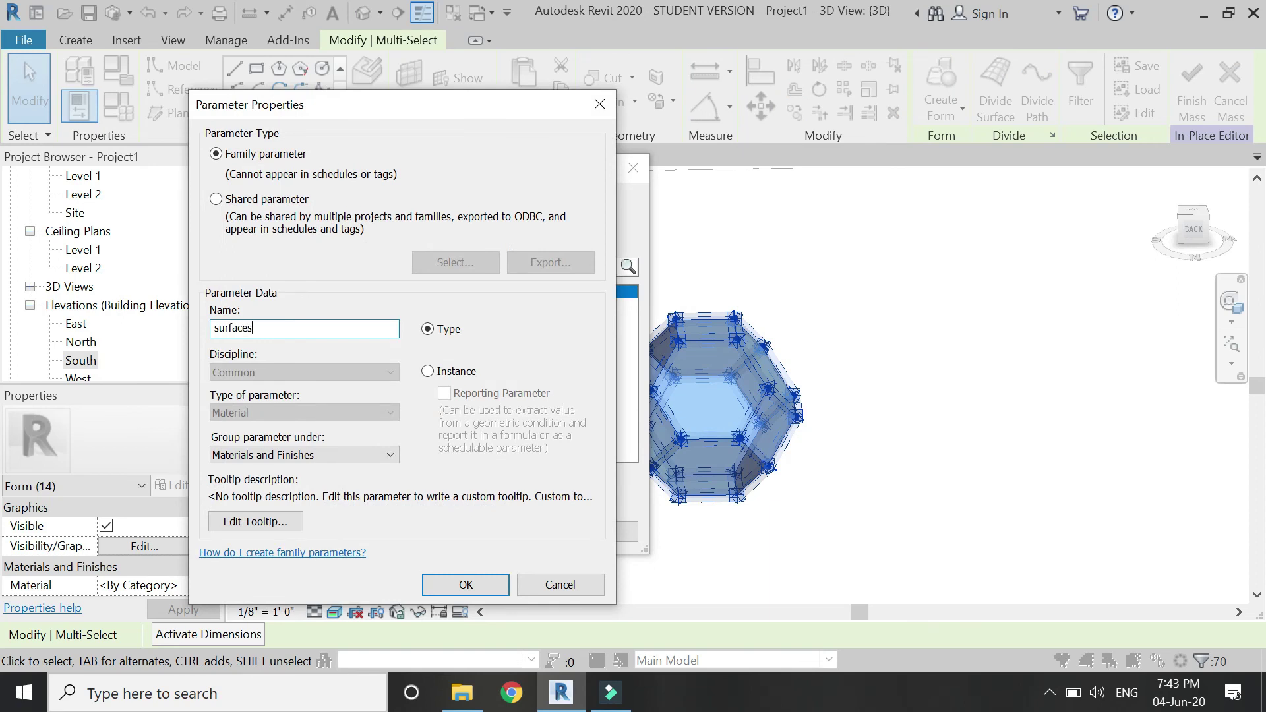
pyautogui.press('Return')
pyautogui.click(521, 533)
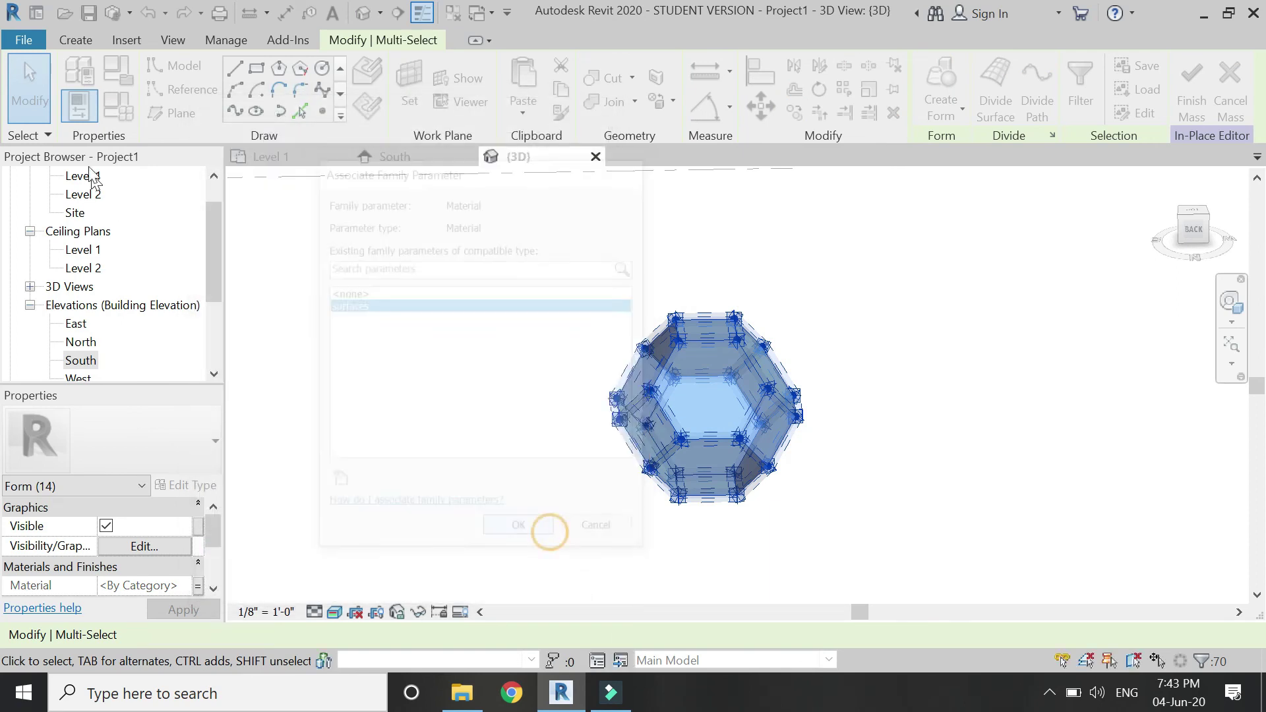
# In Family Types, set the 'surfaces' parameter to the Paint material from the Material Browser.
pyautogui.click(79, 105)
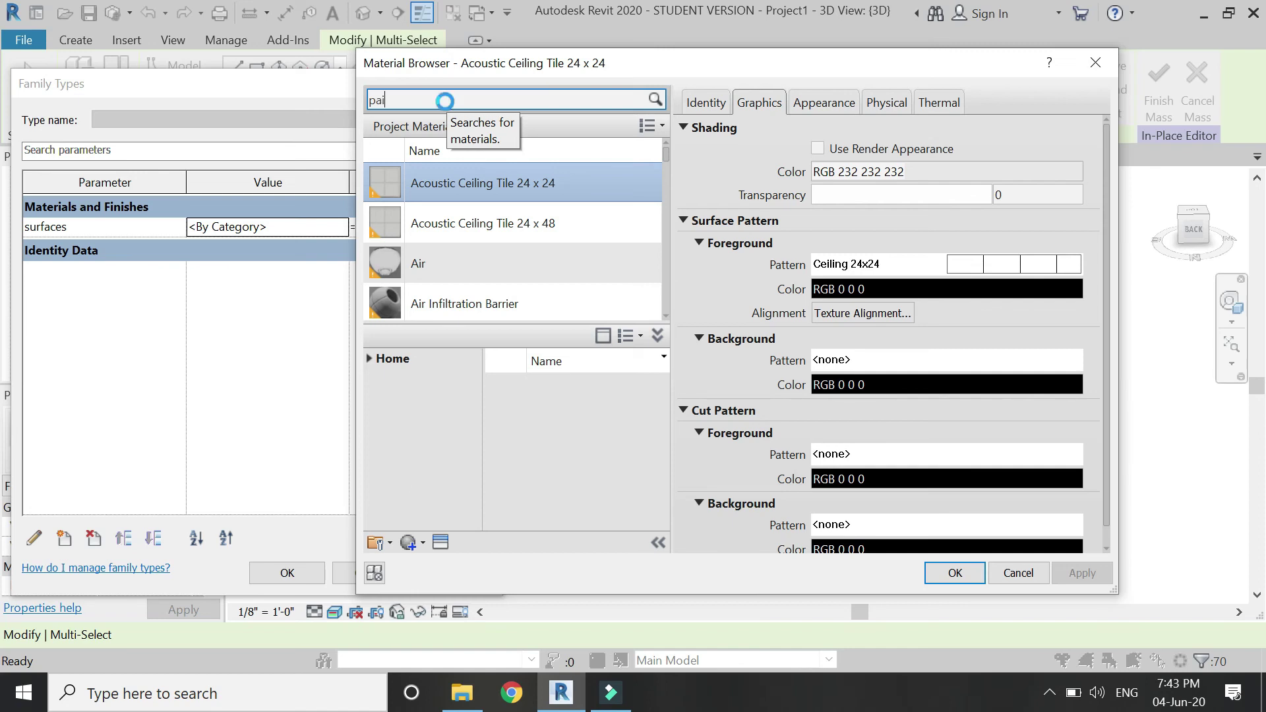
pyautogui.write('nt')
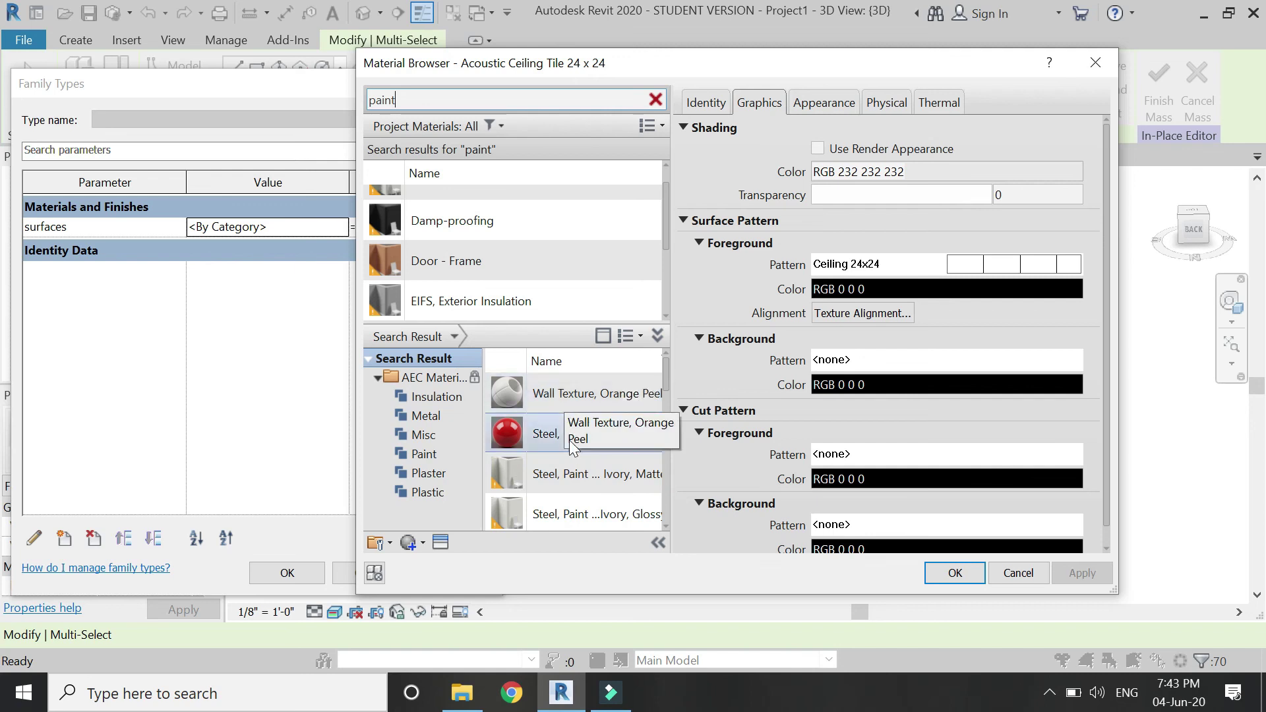
pyautogui.scroll(-1, 580, 461)
pyautogui.scroll(-4, 590, 467)
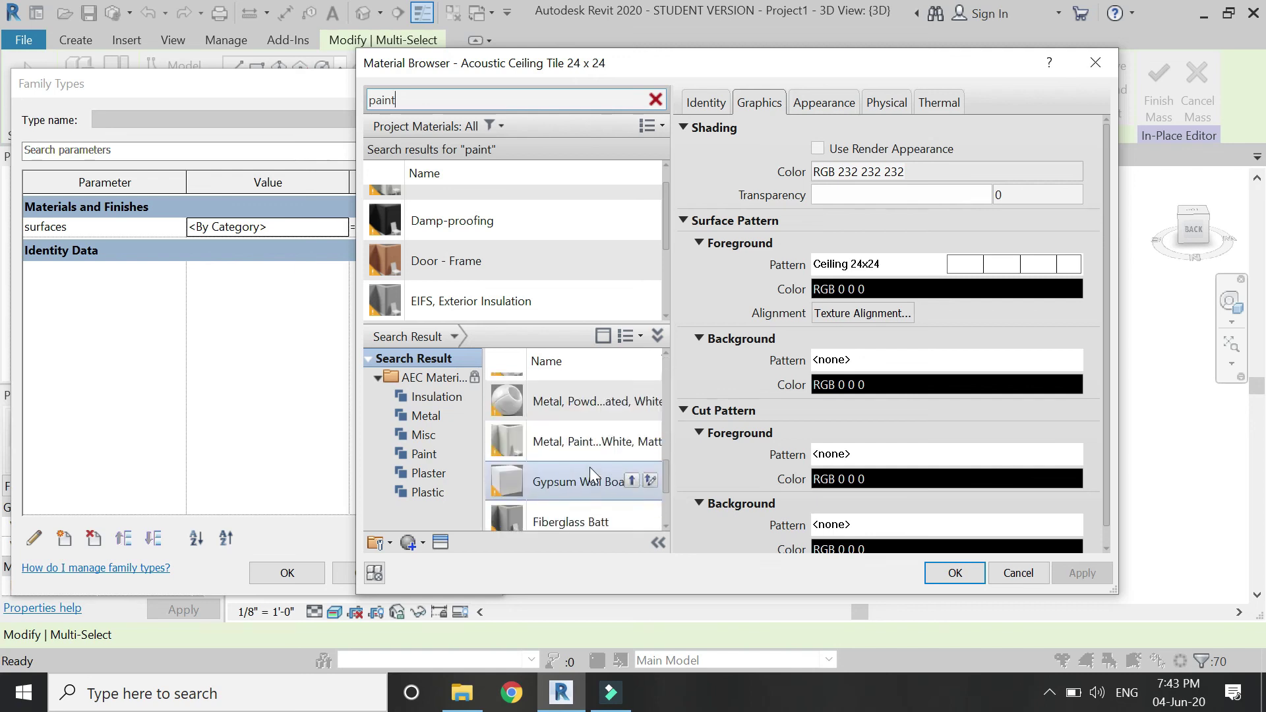
pyautogui.scroll(2, 589, 467)
pyautogui.click(590, 467)
pyautogui.click(632, 468)
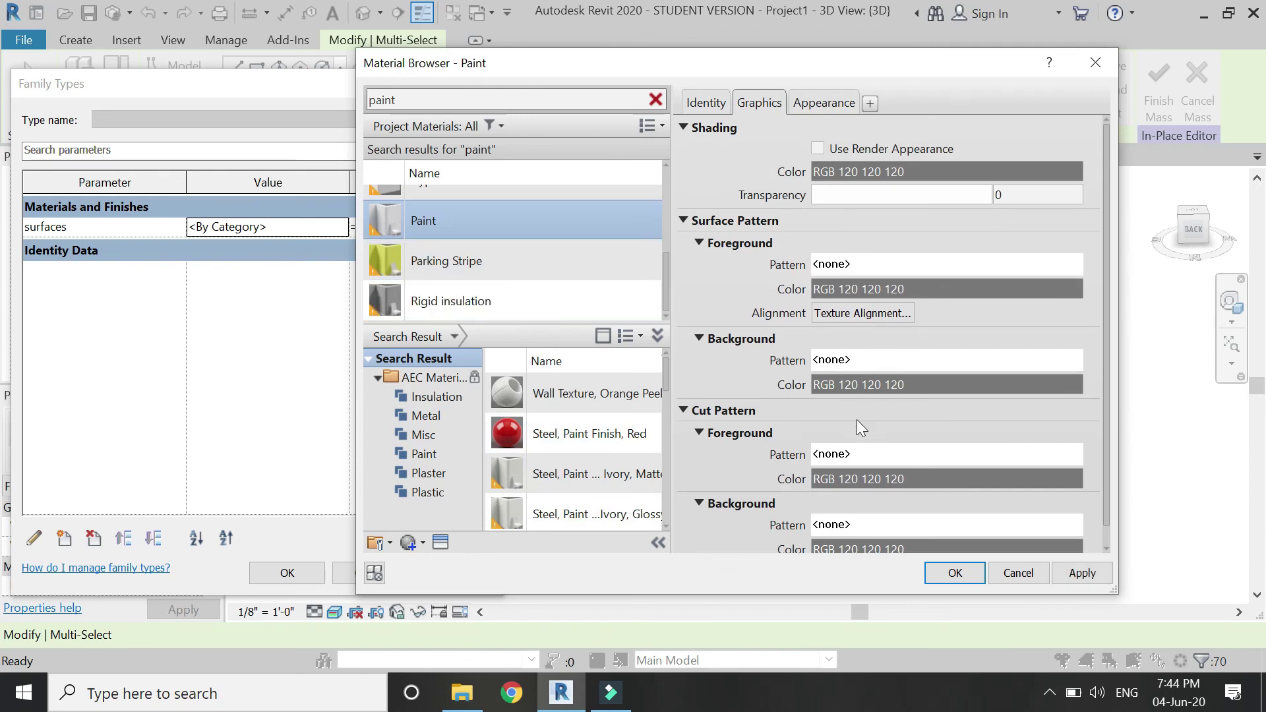
pyautogui.click(954, 572)
# Confirm the family types, finish the in-place mass and dismiss the mesh-geometry warning.
pyautogui.click(297, 572)
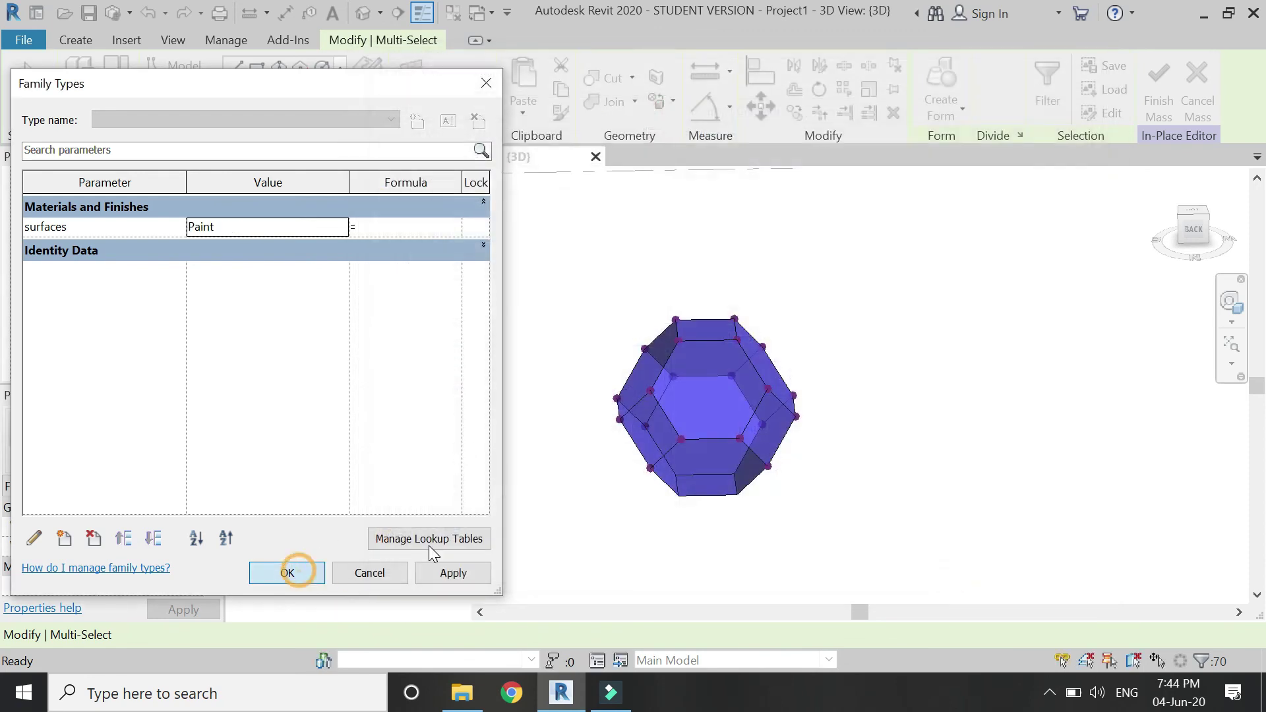
pyautogui.click(509, 477)
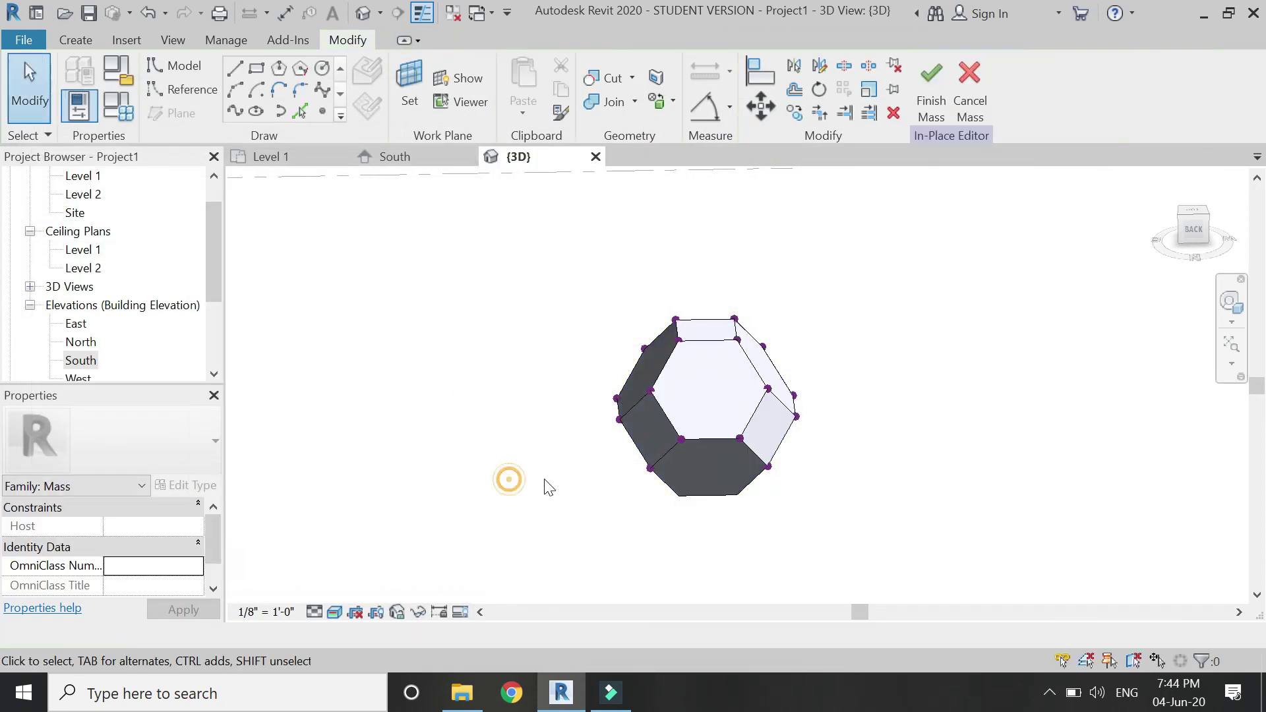
pyautogui.click(932, 113)
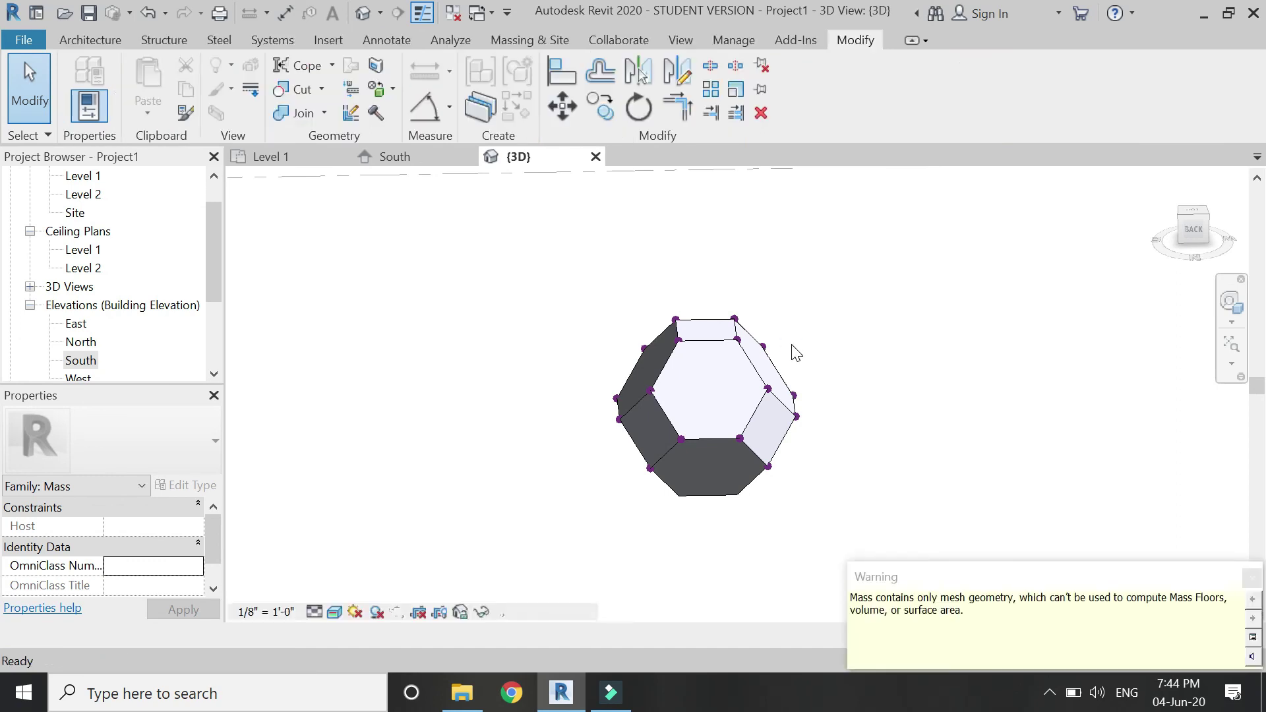
pyautogui.click(1244, 589)
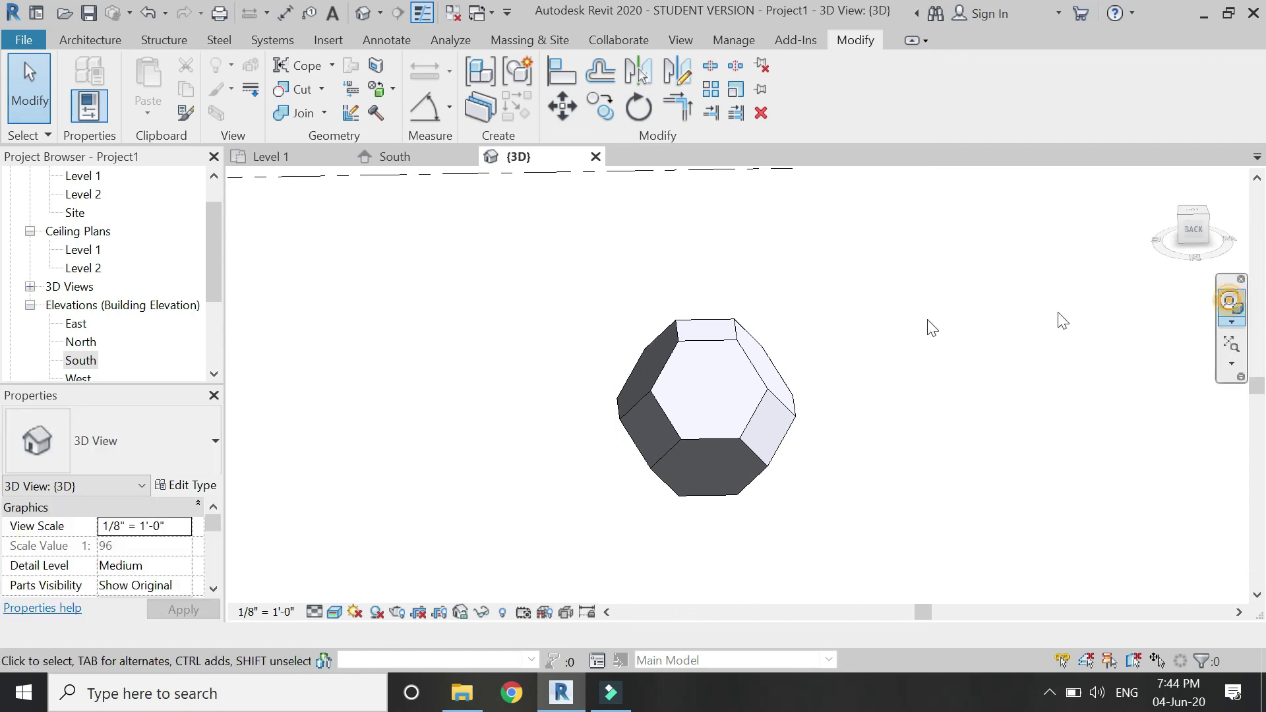
# Display the recentred mass with Consistent Colors shading and orbit it around a pivot.
pyautogui.moveTo(890, 277); pyautogui.dragTo(378, 580)
pyautogui.click(335, 612)
pyautogui.click(327, 548)
pyautogui.click(1230, 306)
pyautogui.moveTo(897, 310); pyautogui.dragTo(737, 384)
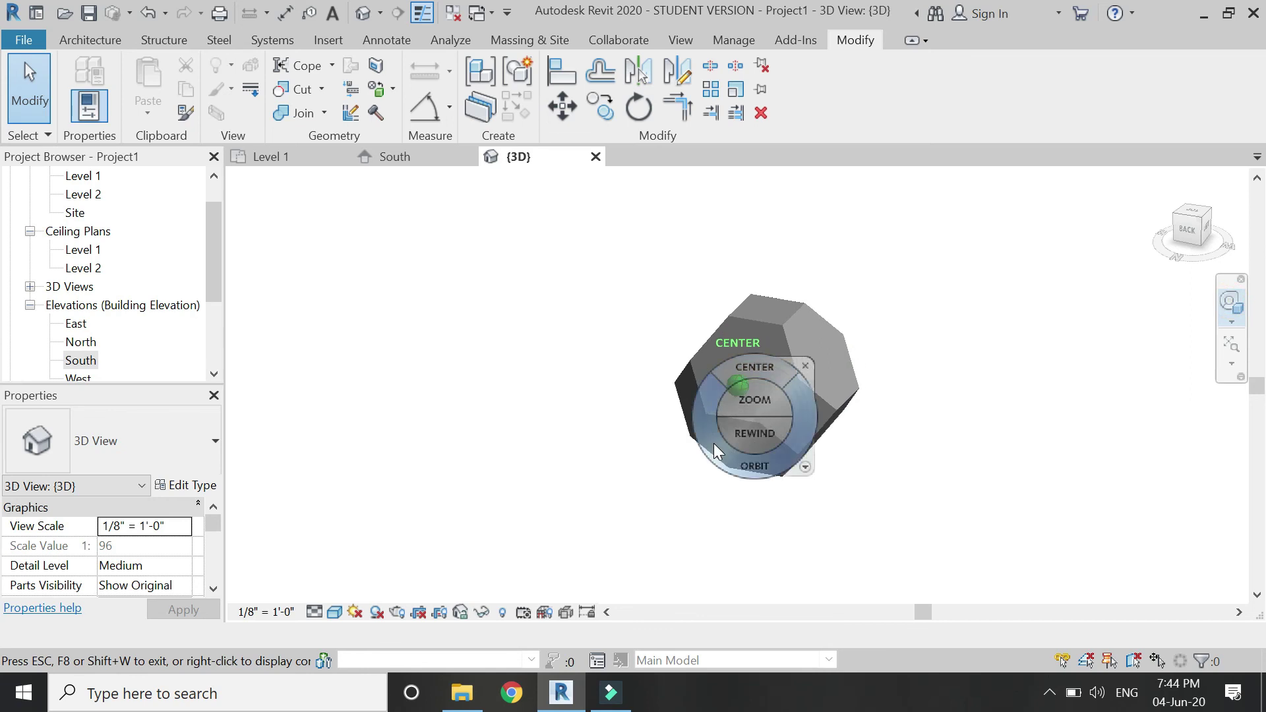